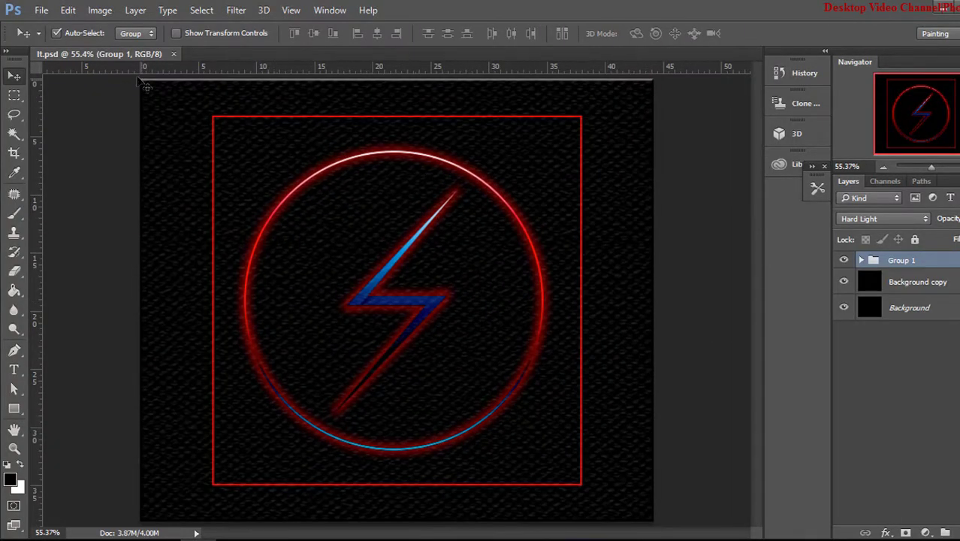
- Create a new document with width and height of 1500 pixels
click(42, 10)
click(47, 25)
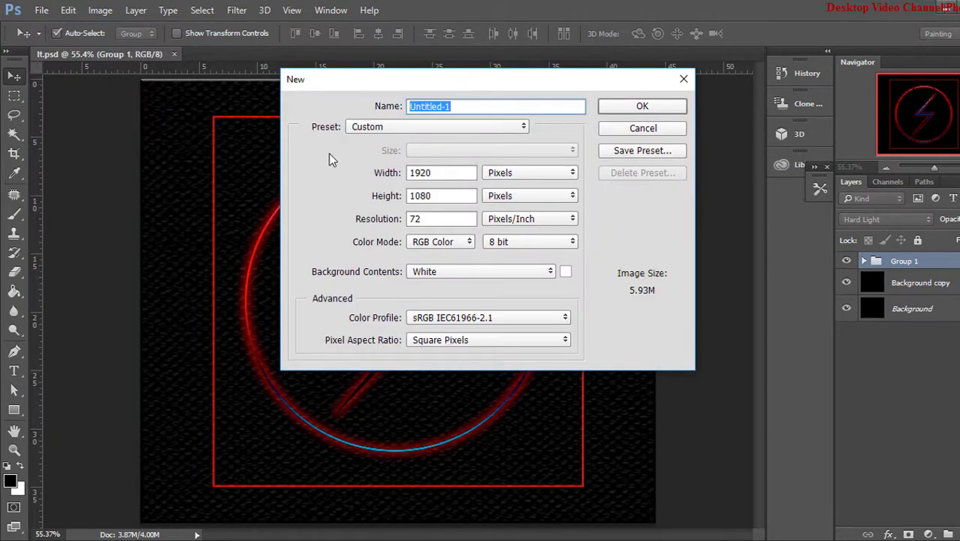
drag(454, 176, 322, 172)
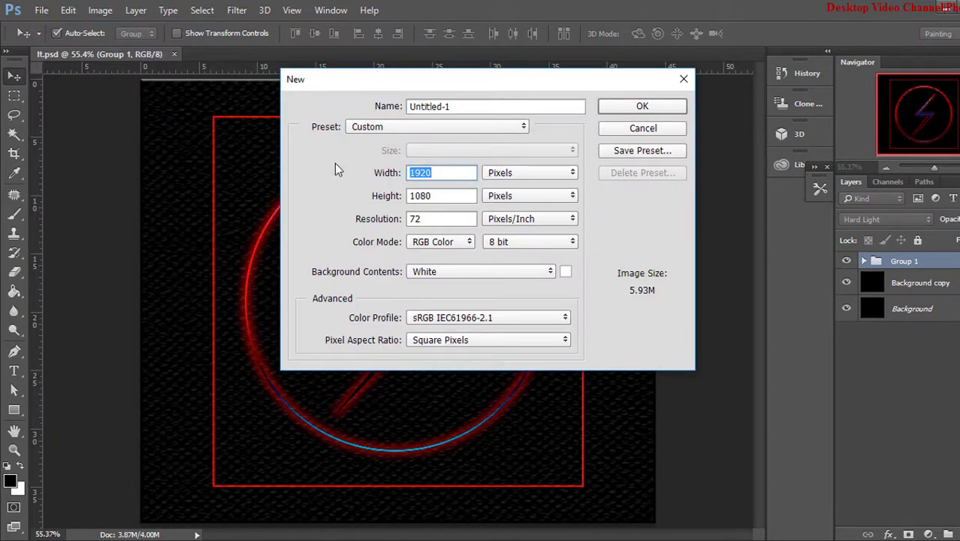
text(1500)
click(443, 195)
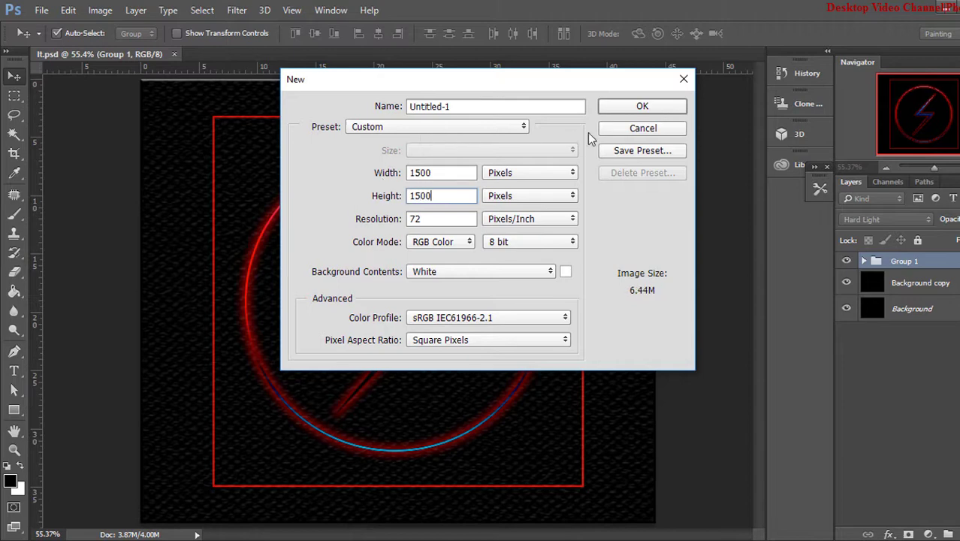
click(625, 110)
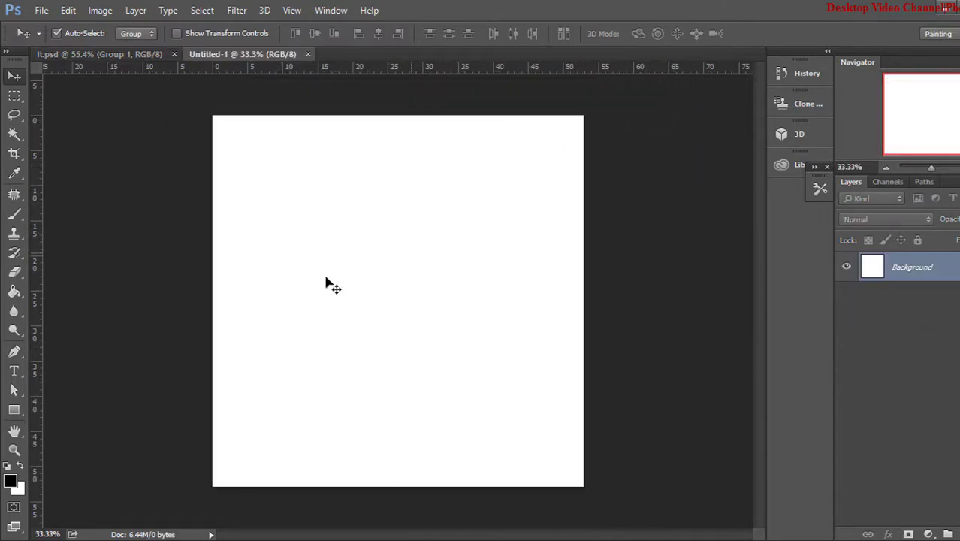
- Fill Untitled-1's Background layer with solid black using the Paint Bucket and Ctrl+Delete
click(13, 292)
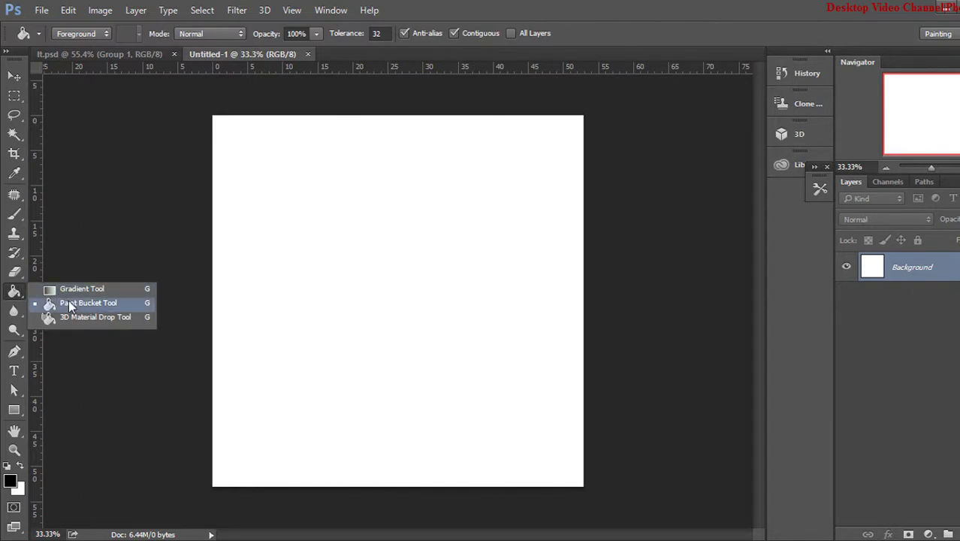
click(47, 300)
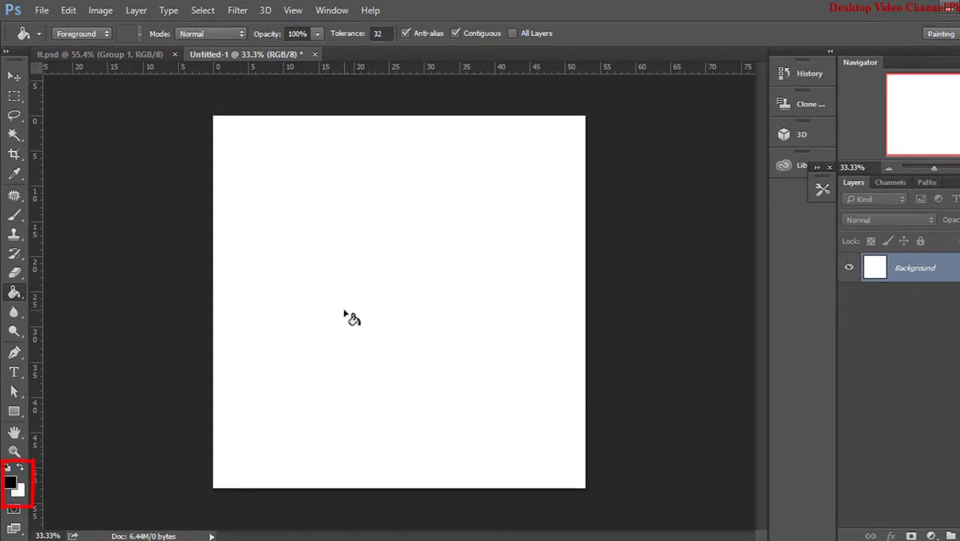
key(ctrl+Delete)
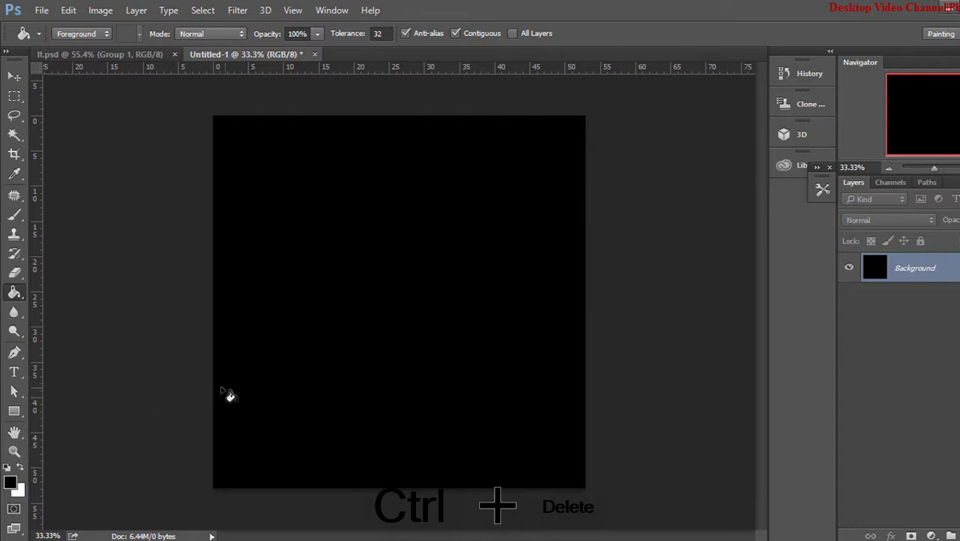
key(v)
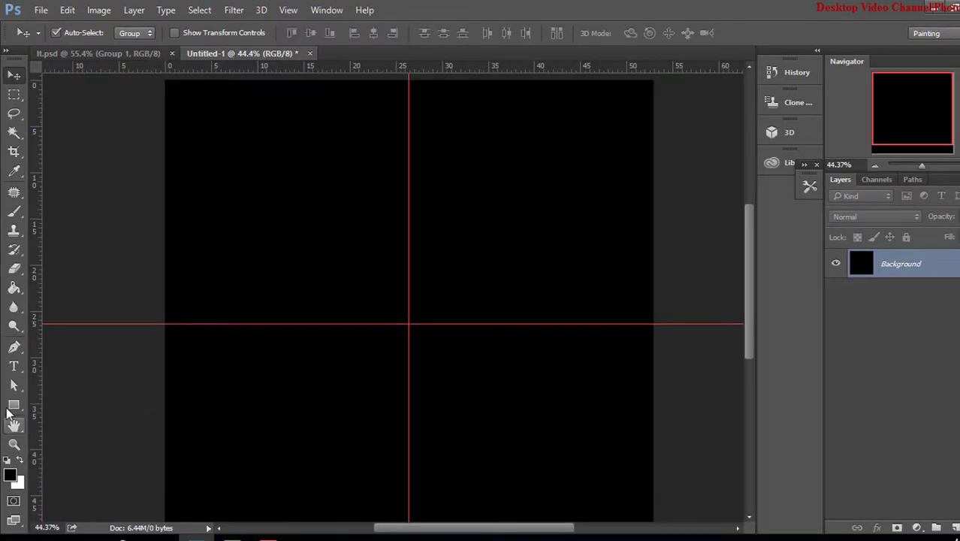
- Draw a tall thin cyan rectangle, Rectangle 1, with the Rectangle Tool
click(15, 406)
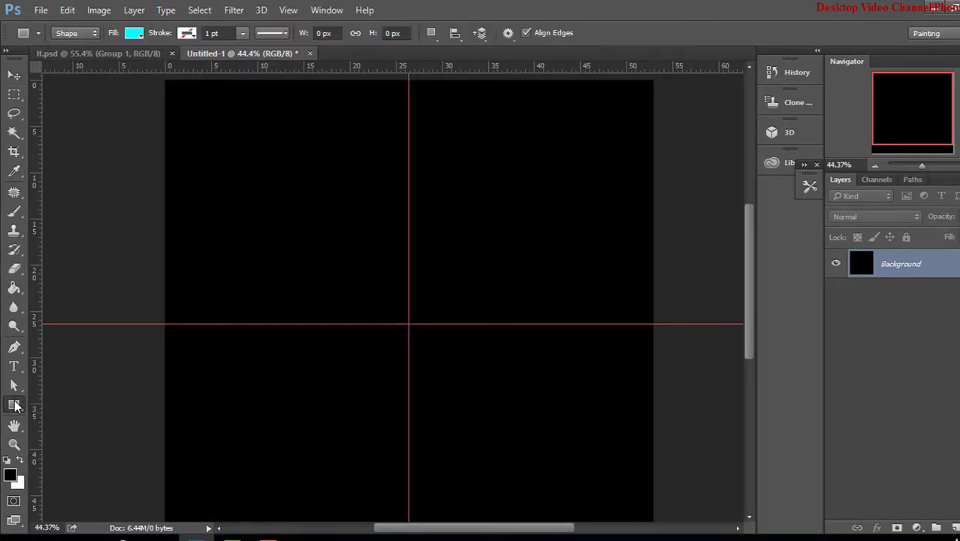
right_click(19, 408)
click(64, 403)
drag(346, 211, 353, 346)
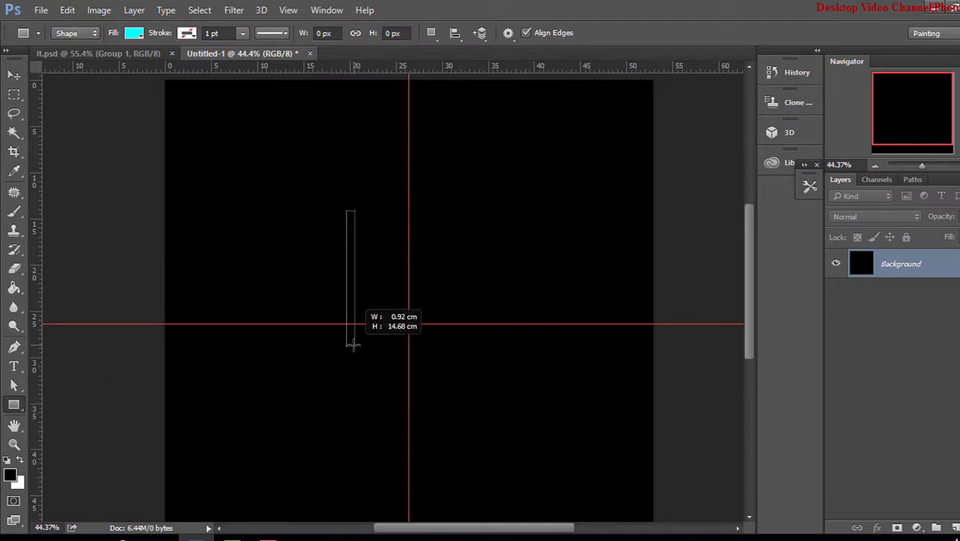
click(664, 118)
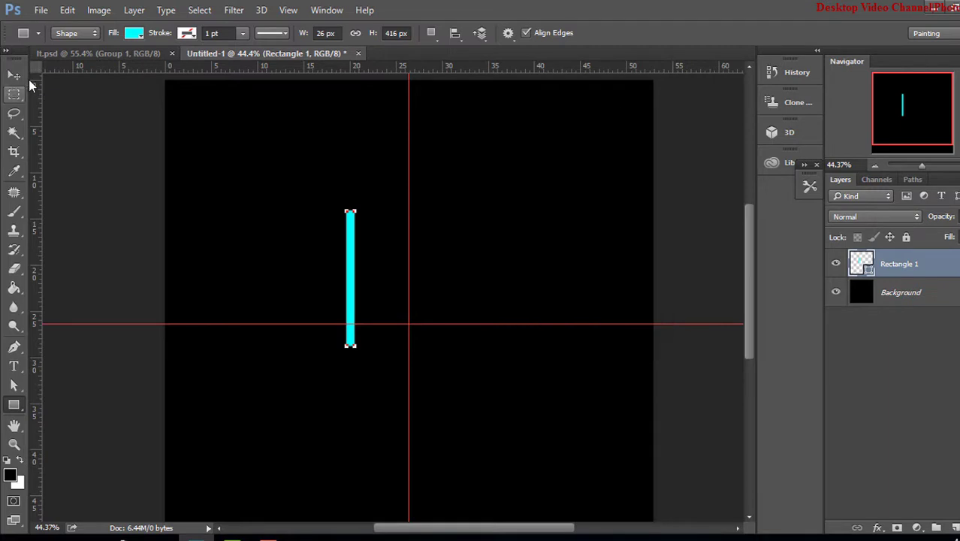
- Move the cyan bar onto the guide intersection at the canvas centre
click(13, 76)
key(ctrl+t)
scroll(348, 248, up, 2)
drag(347, 248, 434, 315)
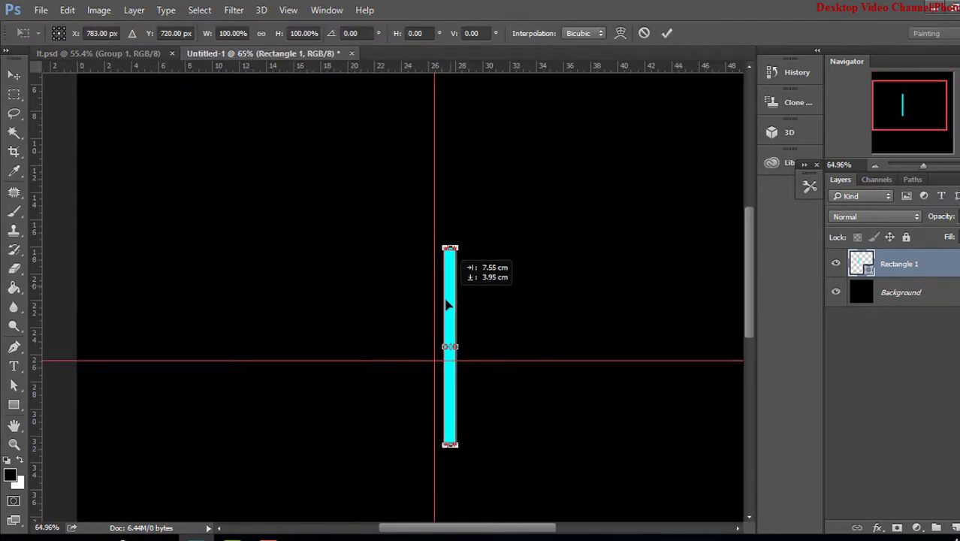
key(Return)
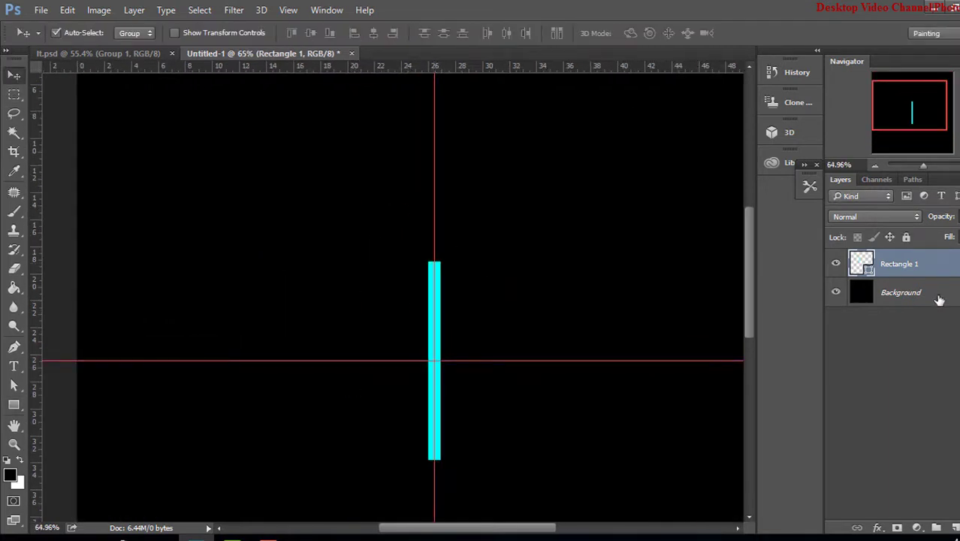
- Duplicate the cyan bar and rotate the copy 45°
drag(944, 270, 951, 526)
key(ctrl+t)
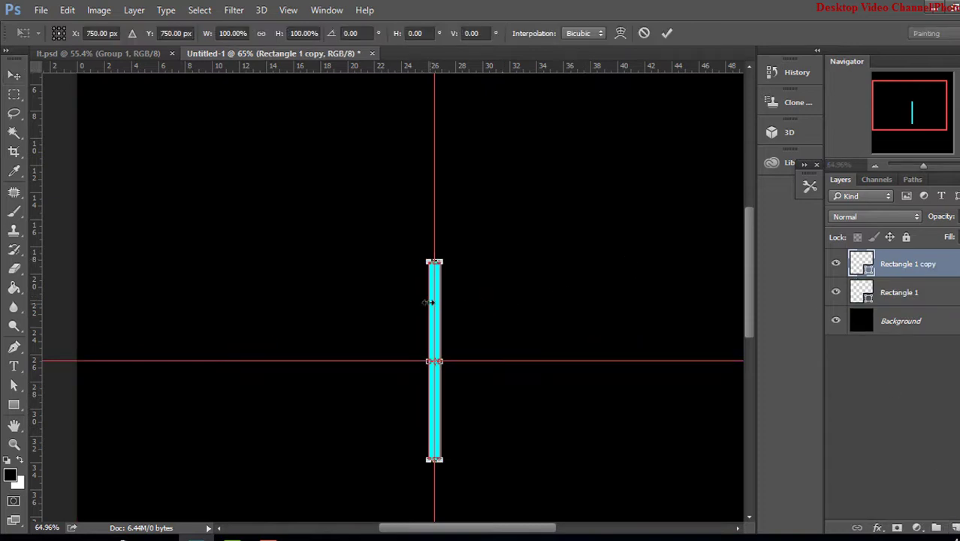
drag(462, 232, 510, 246)
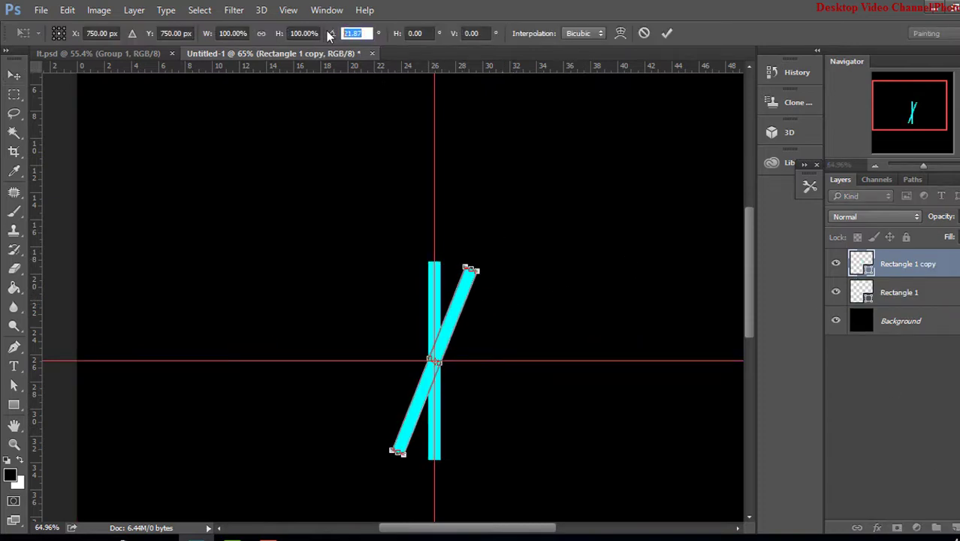
text(45)
key(Return)
key(Return)
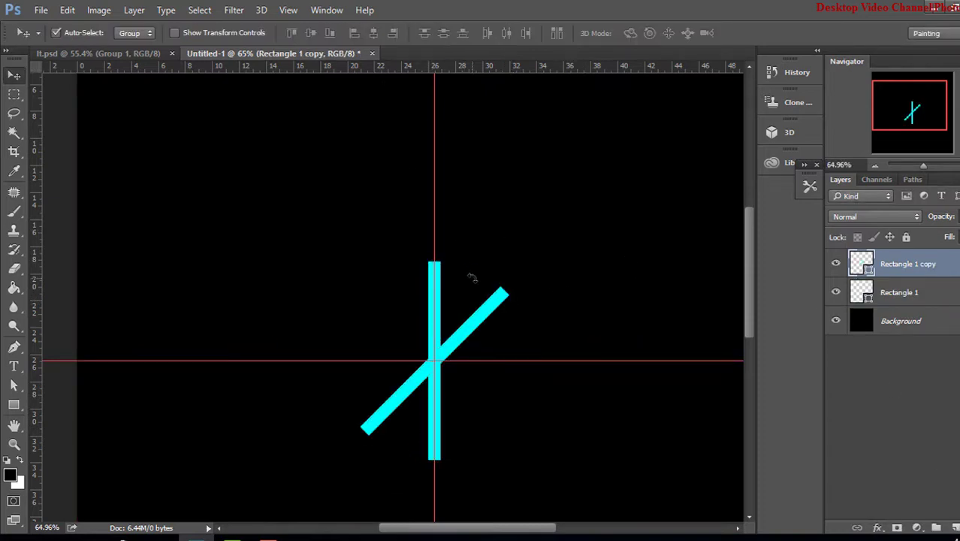
- Rotate the original bar 90° to horizontal and move the diagonal to its left end
click(924, 299)
key(ctrl+t)
right_click(434, 300)
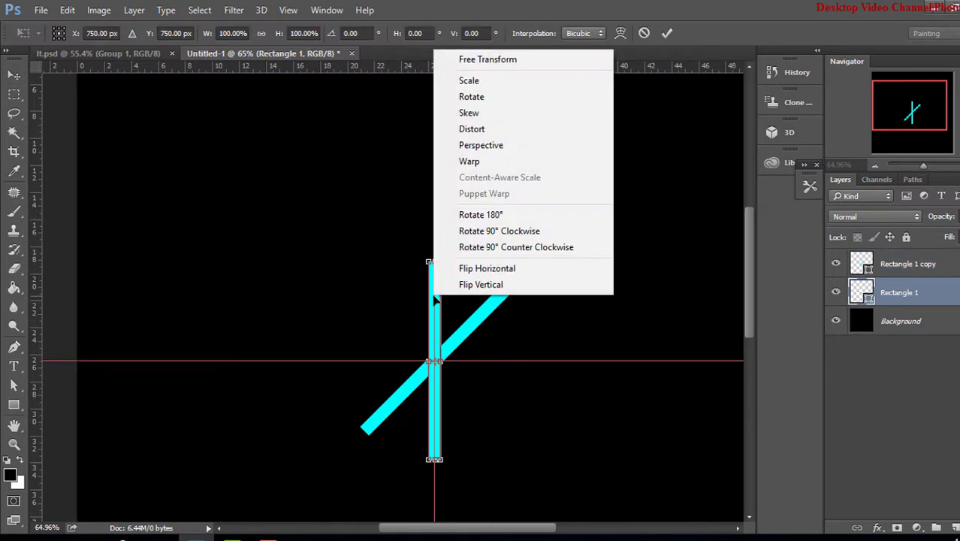
click(492, 231)
key(Return)
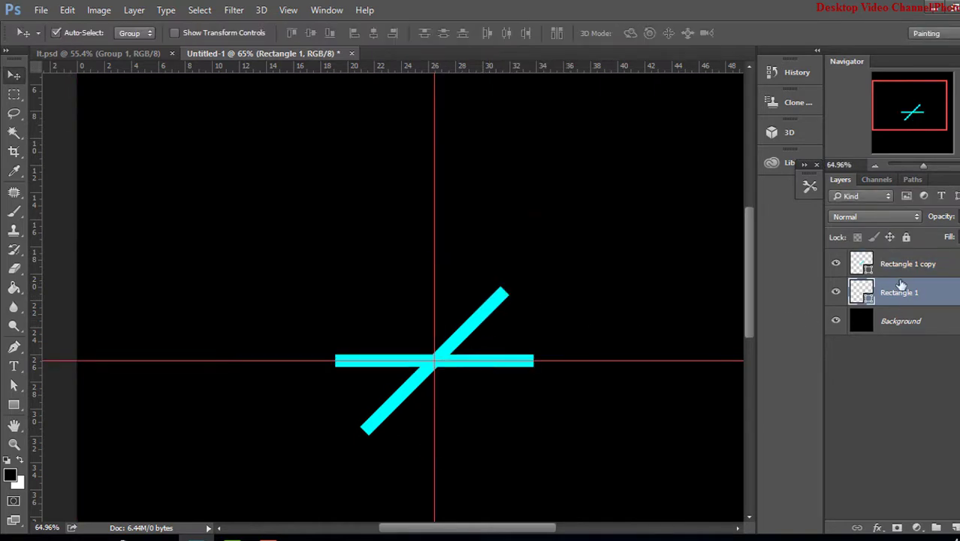
click(907, 264)
key(ctrl+t)
drag(480, 344, 484, 287)
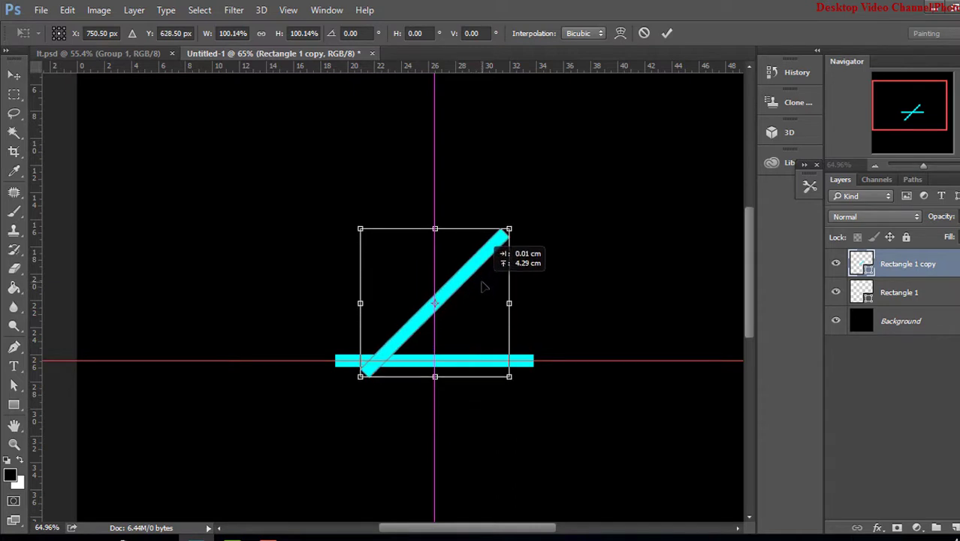
key(Return)
- Duplicate the diagonal bar and position the copy below the horizontal bar
drag(907, 264, 952, 529)
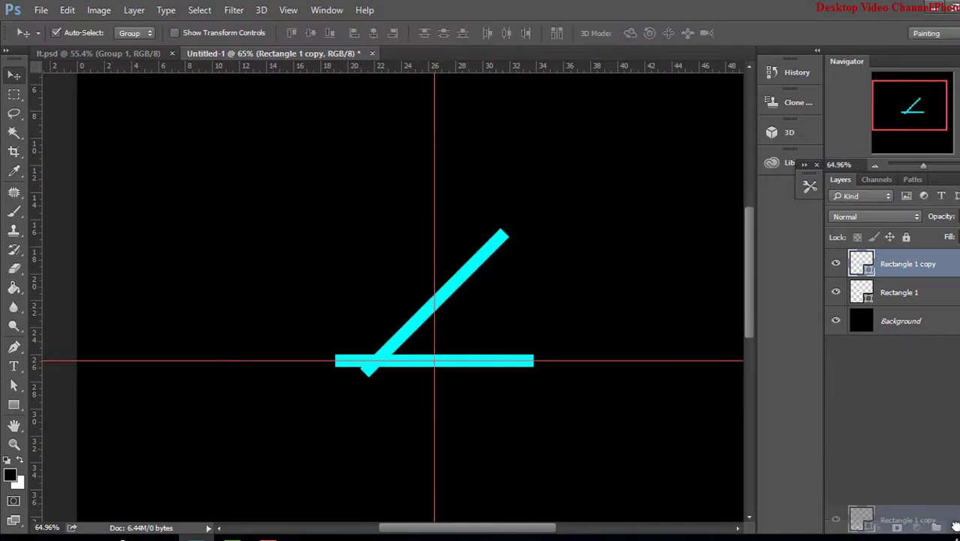
key(ctrl+t)
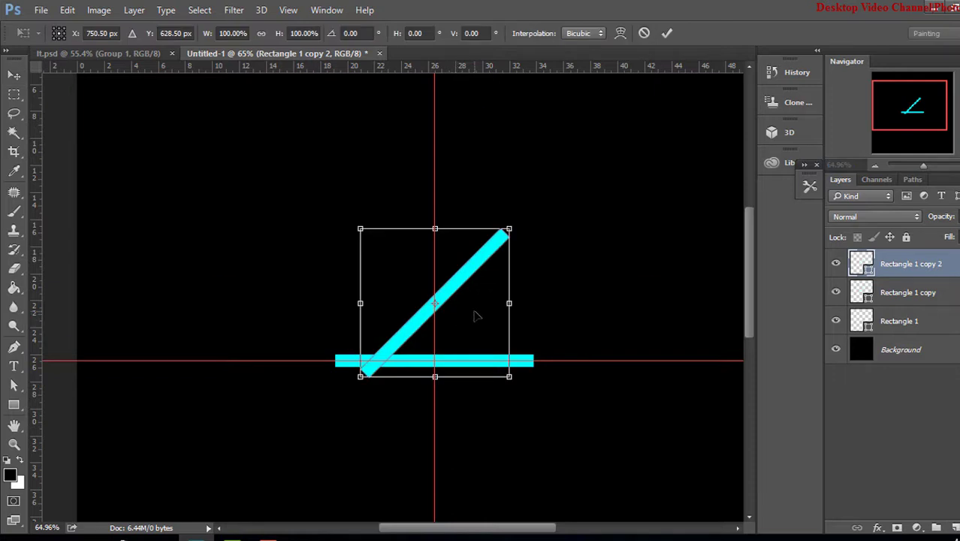
drag(475, 315, 471, 430)
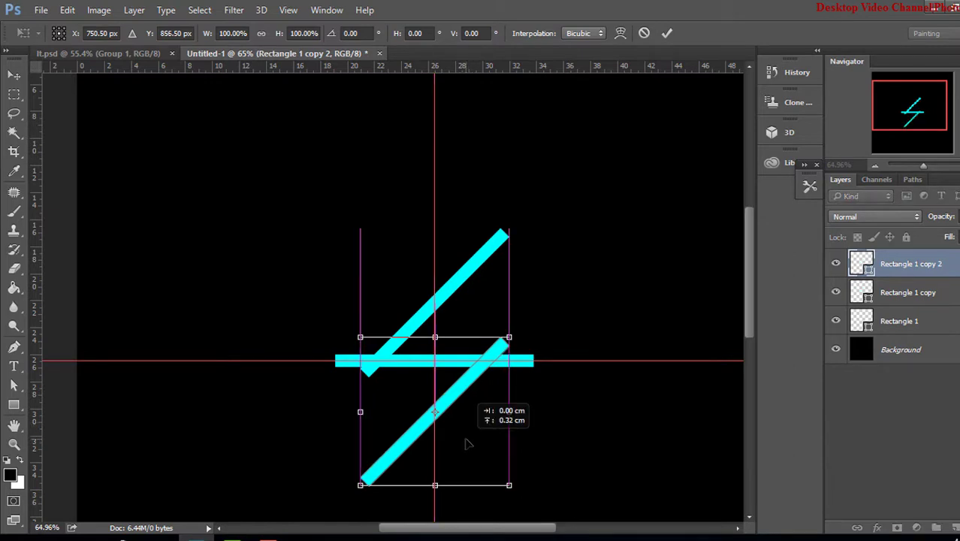
key(Return)
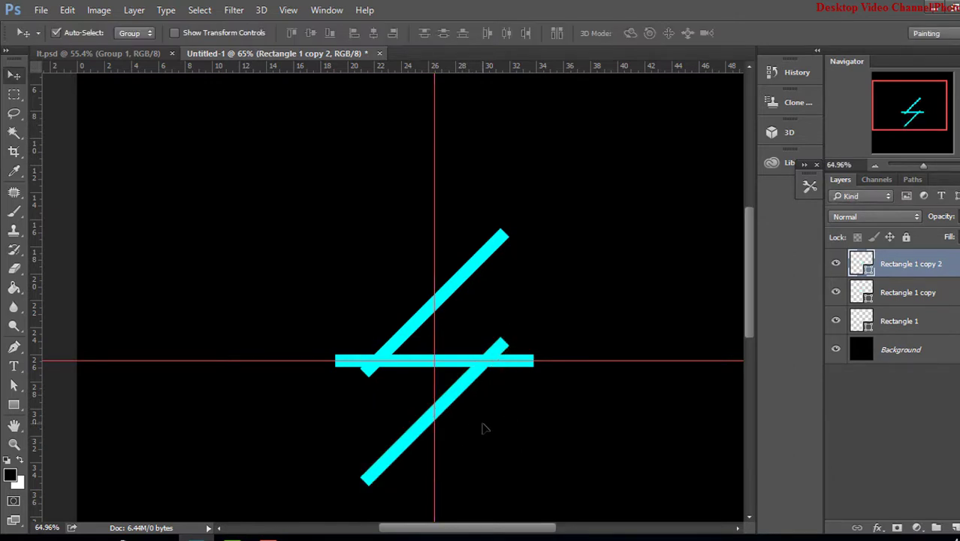
key(ctrl+t)
drag(488, 411, 483, 419)
key(Return)
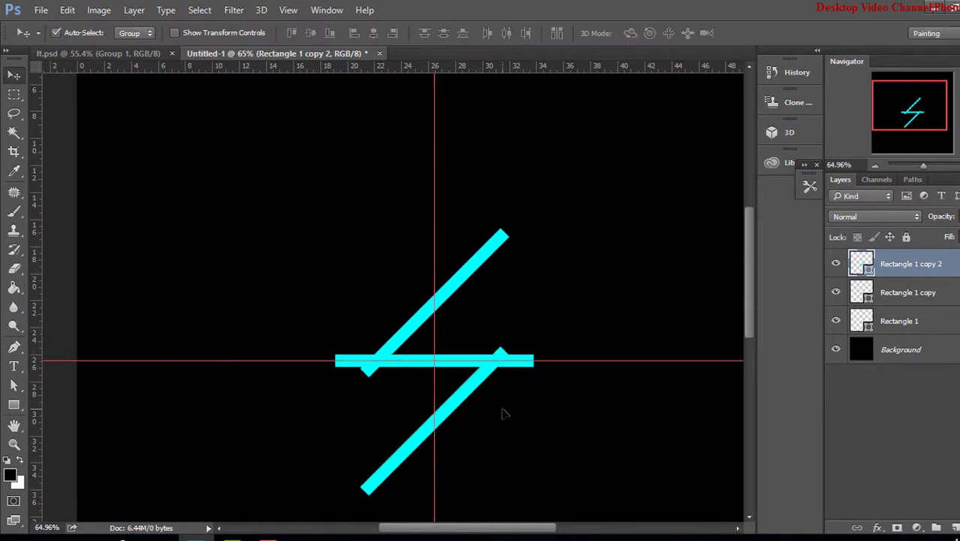
key(Up)
key(Up)
key(Up)
key(Up)
key(Up)
key(Up)
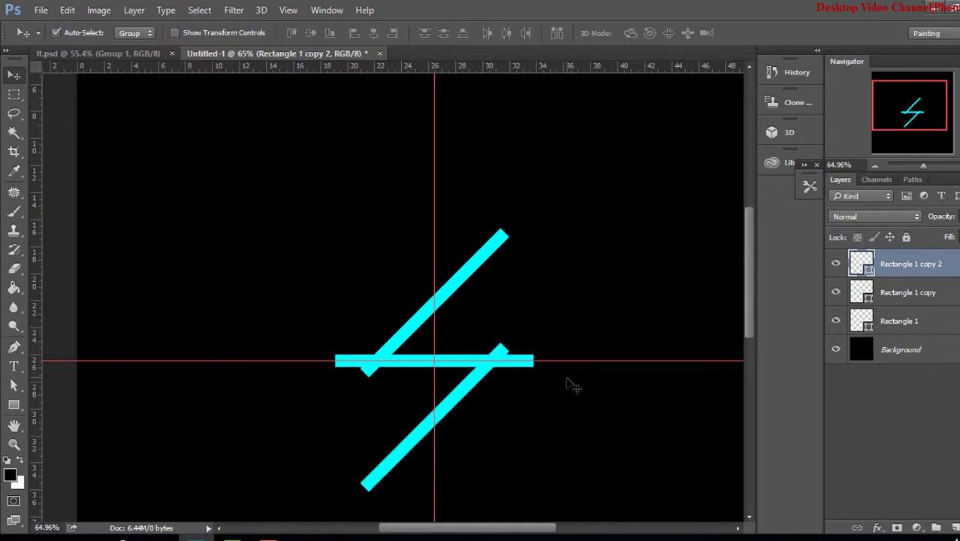
scroll(549, 292, down, 2)
scroll(518, 321, down, 2)
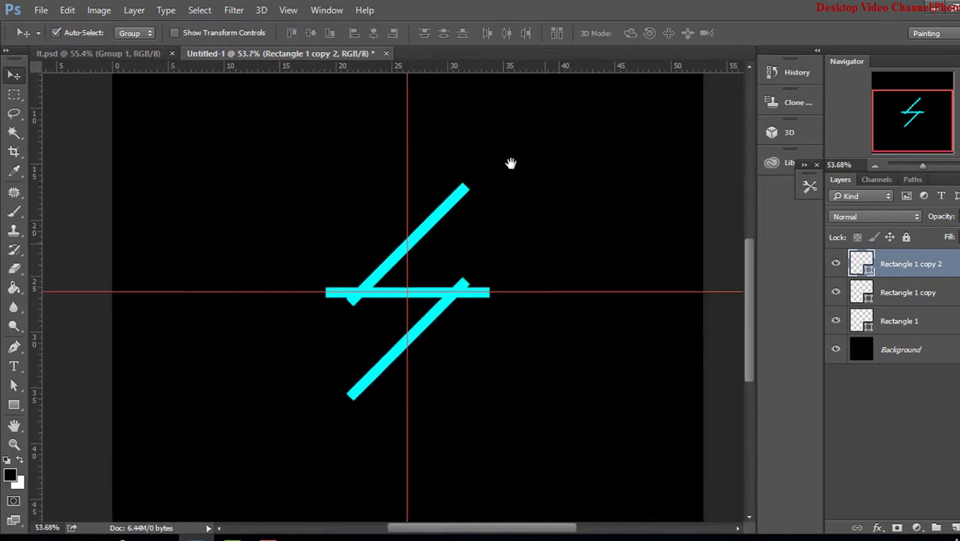
- Add layer masks to the lower diagonal, upper diagonal and horizontal bar layers
click(896, 529)
click(896, 295)
click(896, 528)
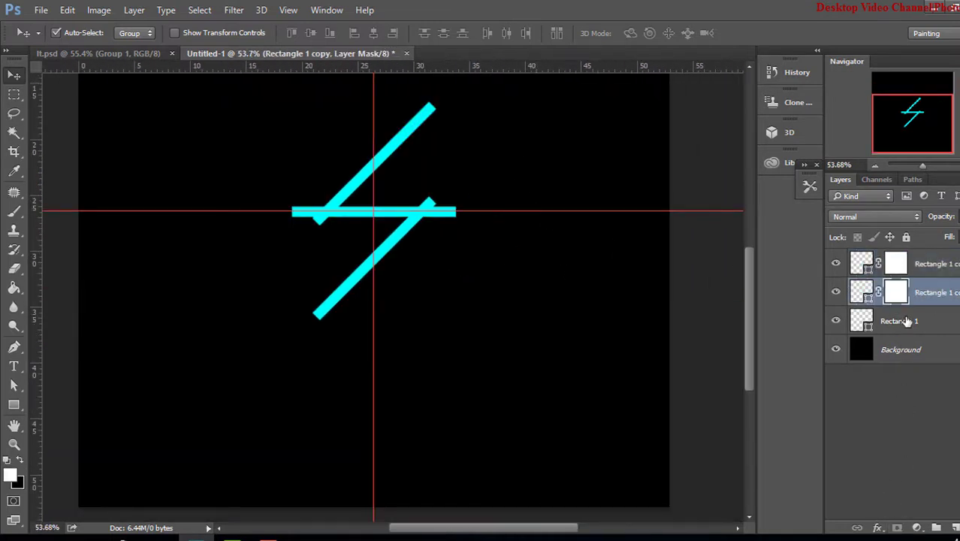
click(899, 321)
click(896, 528)
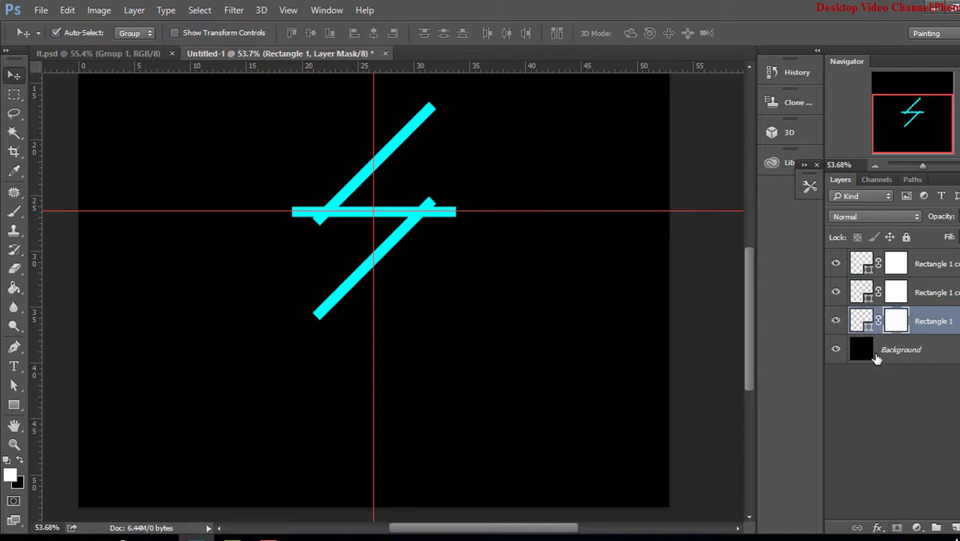
- Load the upper diagonal's selection, invert it, and erase a spot on its mask
click(871, 298)
ctrl+click(871, 299)
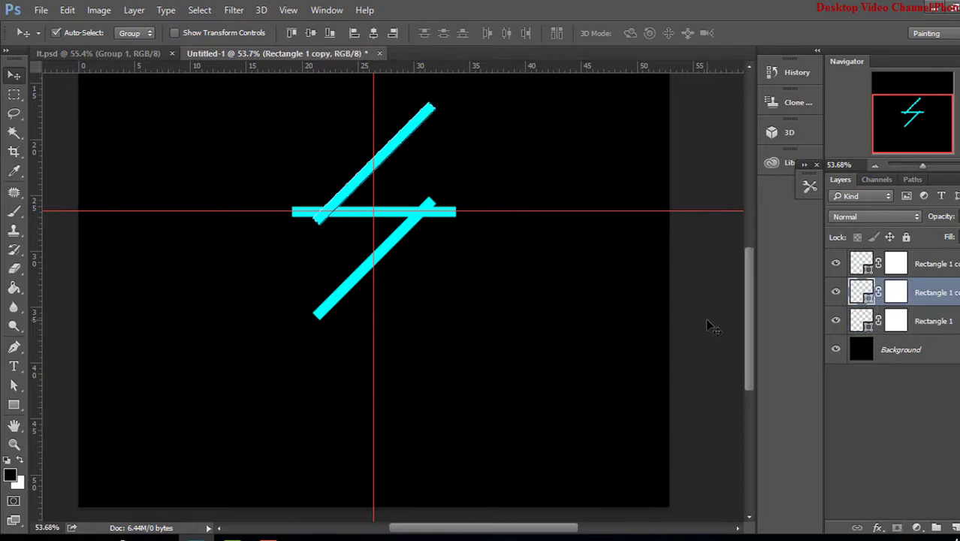
key(ctrl+shift+i)
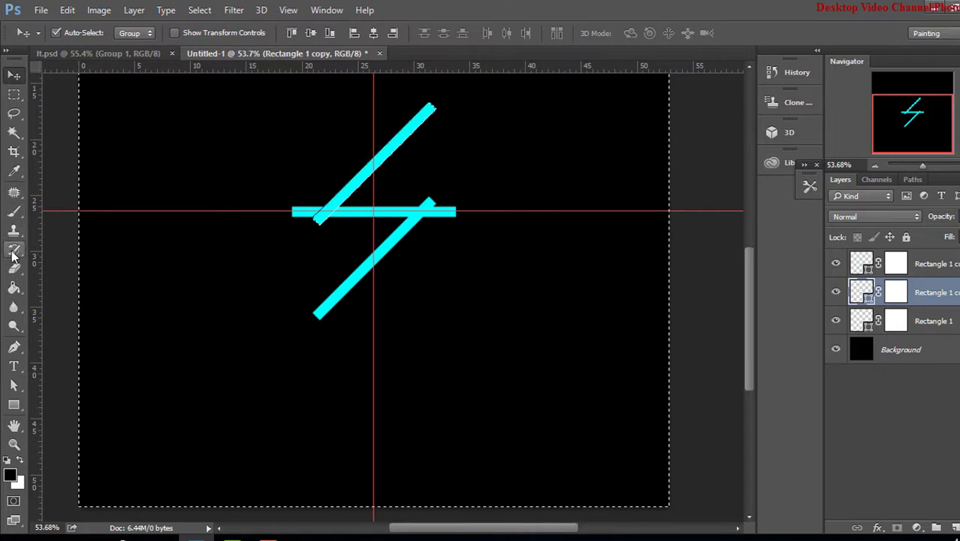
click(13, 268)
click(64, 263)
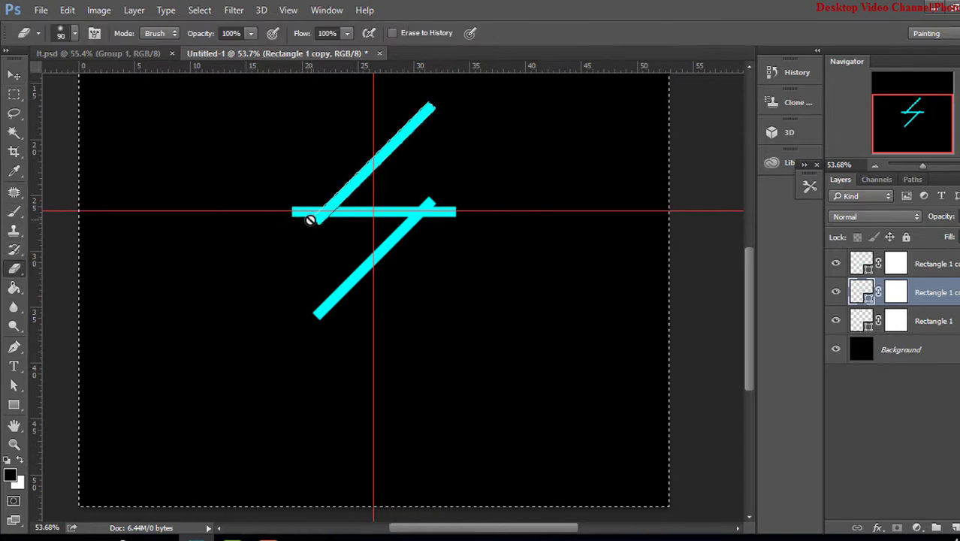
click(892, 293)
scroll(296, 210, up, 2)
key(bracketright)
key(bracketright)
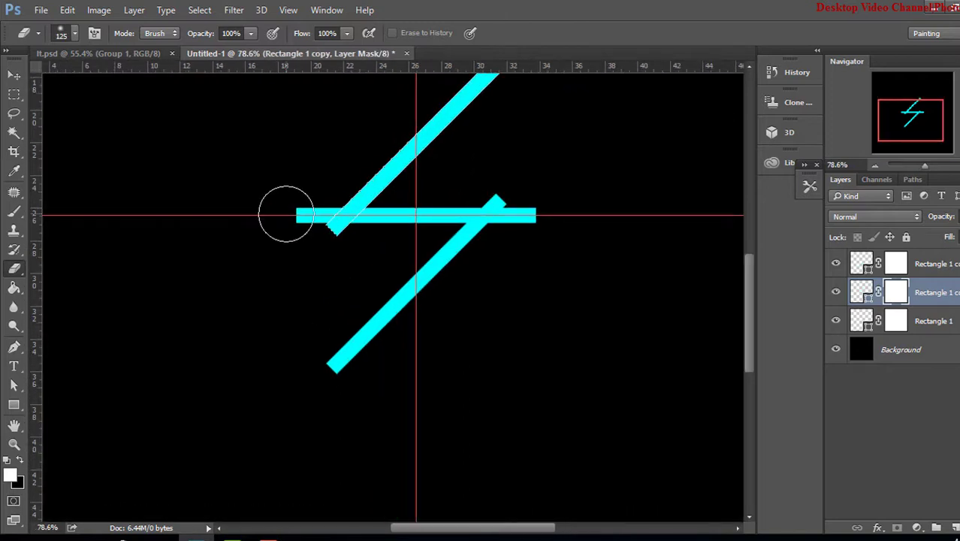
scroll(286, 214, up, 2)
scroll(285, 214, up, 2)
key(bracketleft)
key(bracketleft)
key(bracketleft)
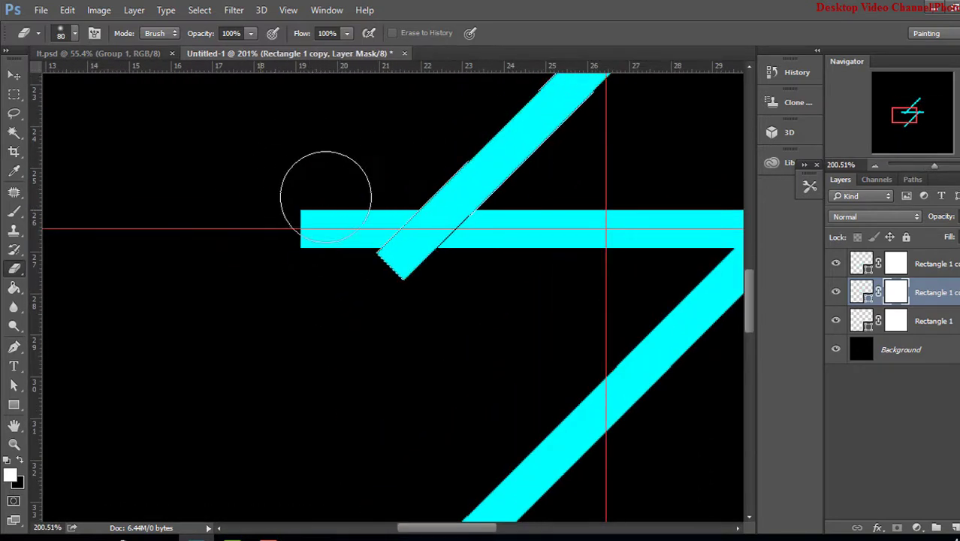
drag(316, 218, 327, 218)
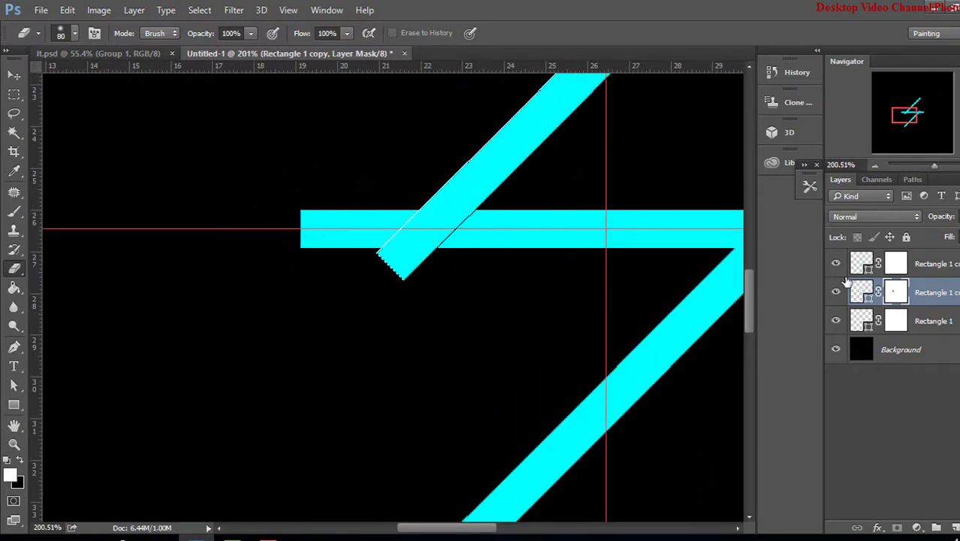
- Erase the horizontal bar's left end on its mask with brush hardness at 17%
click(835, 291)
click(835, 291)
click(896, 263)
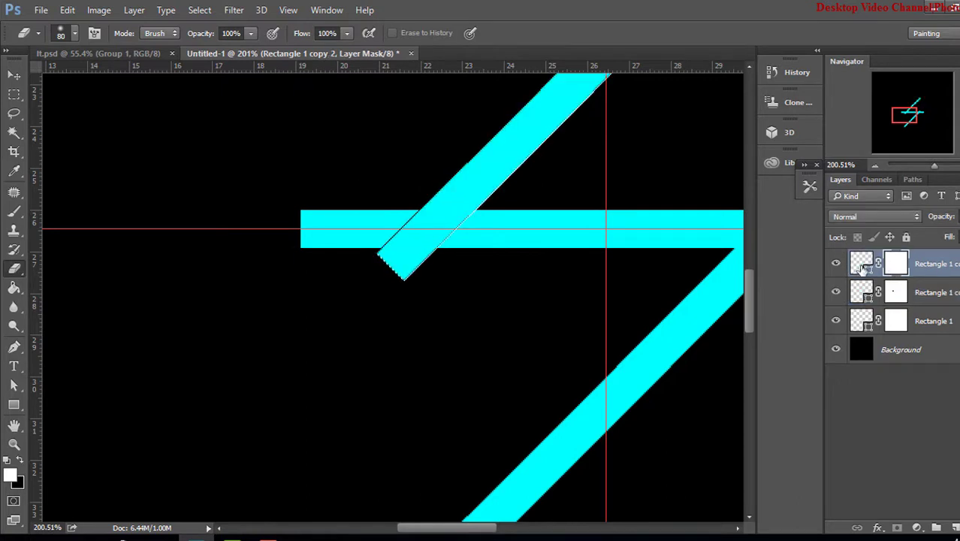
click(895, 321)
click(301, 228)
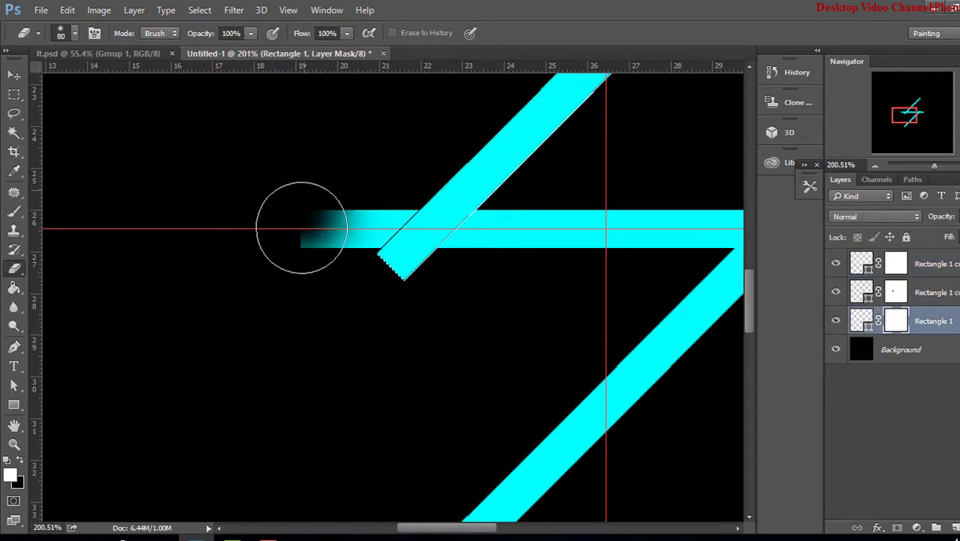
right_click(336, 178)
drag(415, 252, 430, 253)
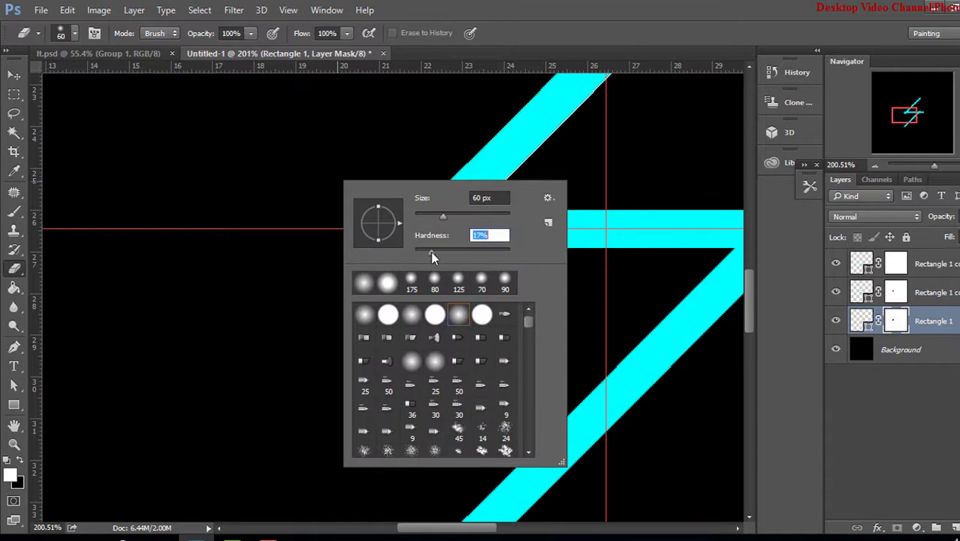
key(Return)
scroll(310, 220, up, 2)
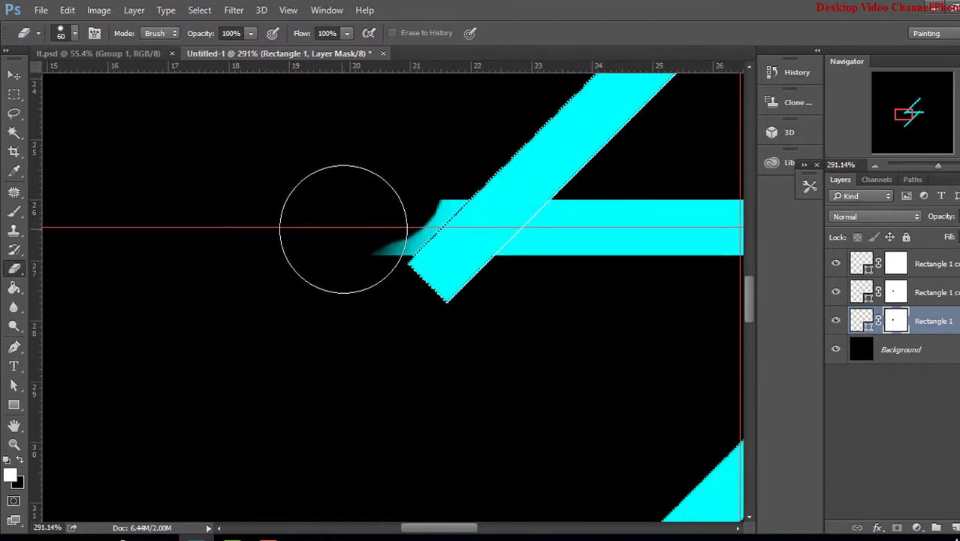
drag(350, 227, 441, 167)
scroll(332, 205, down, 2)
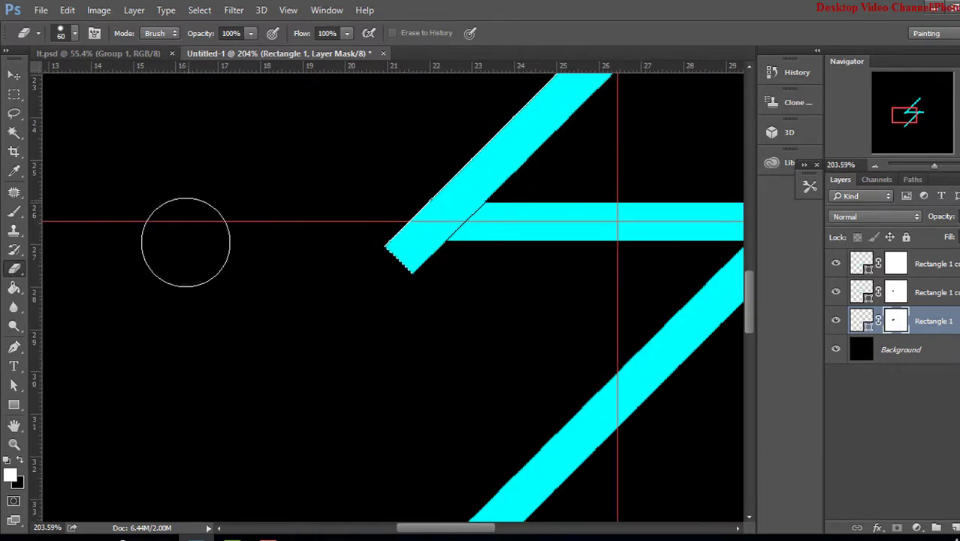
scroll(242, 234, down, 2)
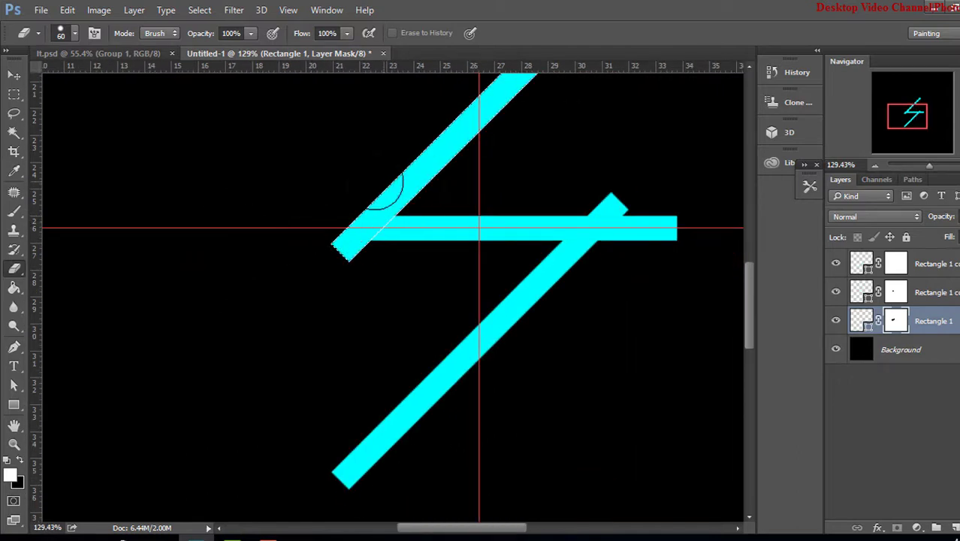
- Load the horizontal bar's selection and erase the upper diagonal's tail below it
click(861, 321)
ctrl+click(861, 321)
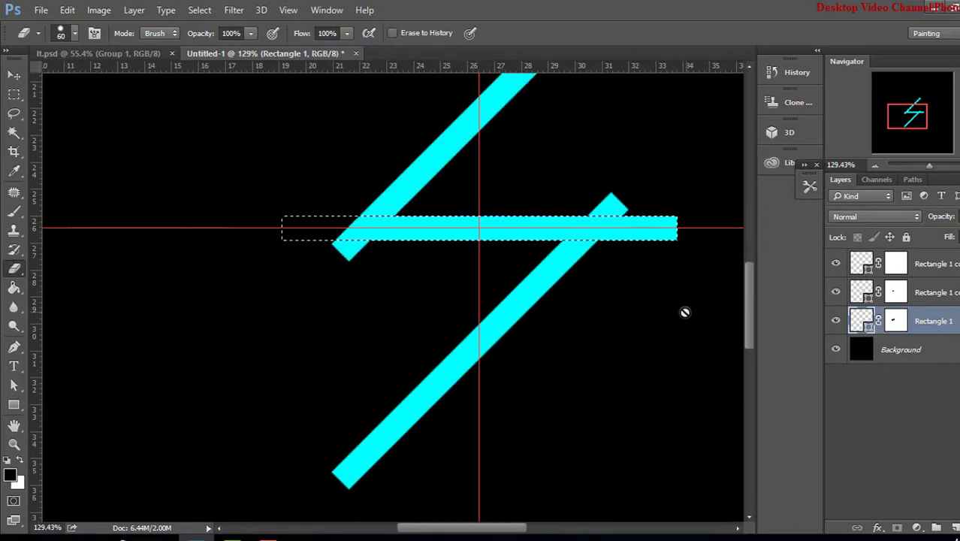
click(895, 263)
key(x)
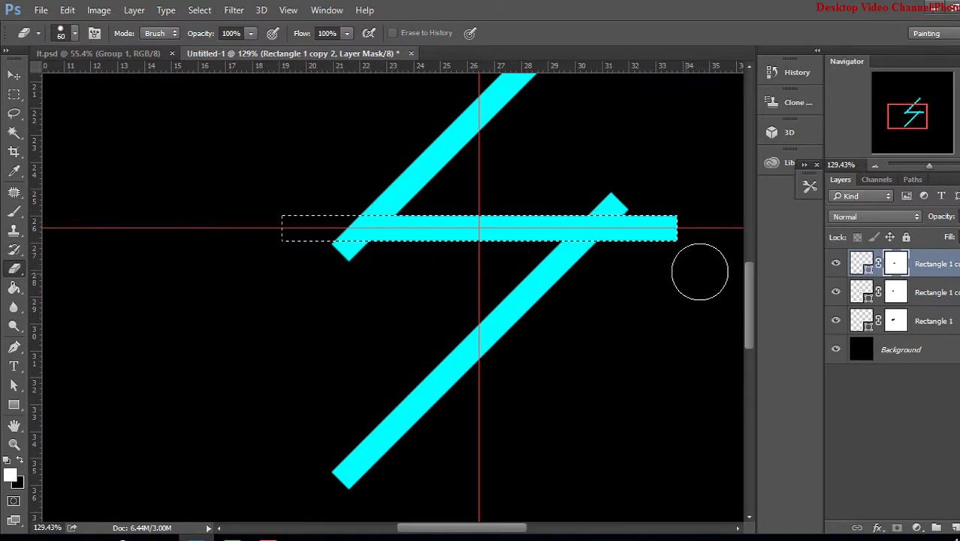
click(895, 292)
click(836, 292)
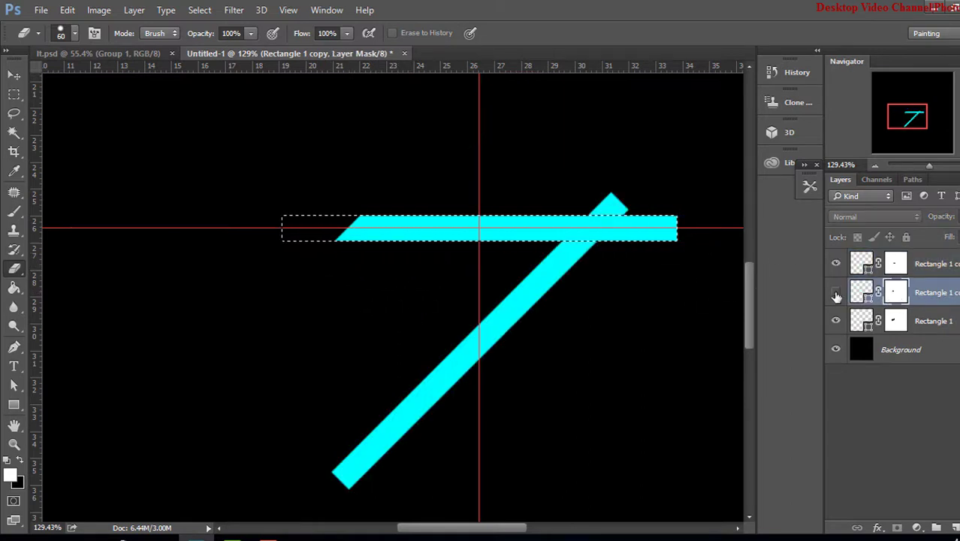
click(836, 292)
drag(361, 259, 386, 255)
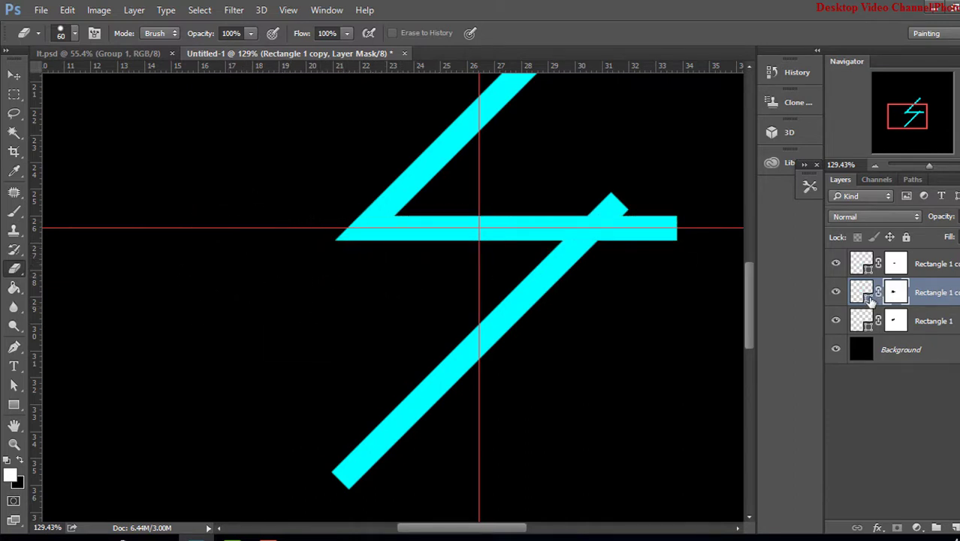
- Check the joins by toggling each bar's visibility, then clear the selection
click(867, 324)
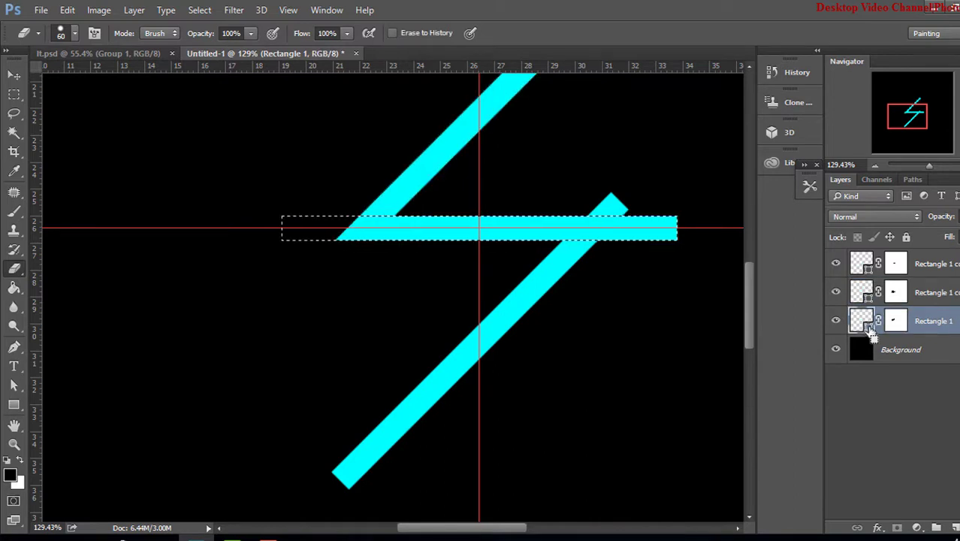
click(835, 263)
click(836, 263)
click(896, 263)
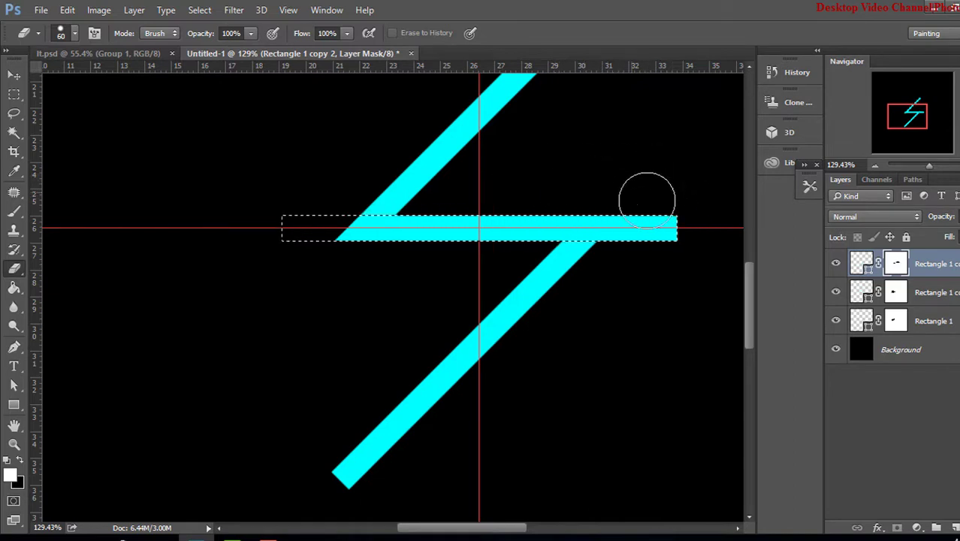
click(836, 293)
click(836, 292)
click(836, 321)
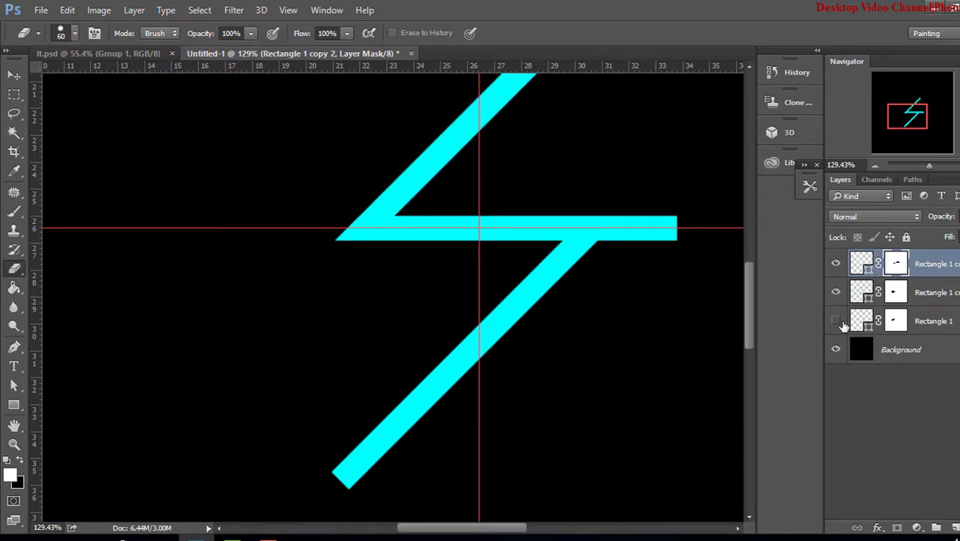
click(867, 327)
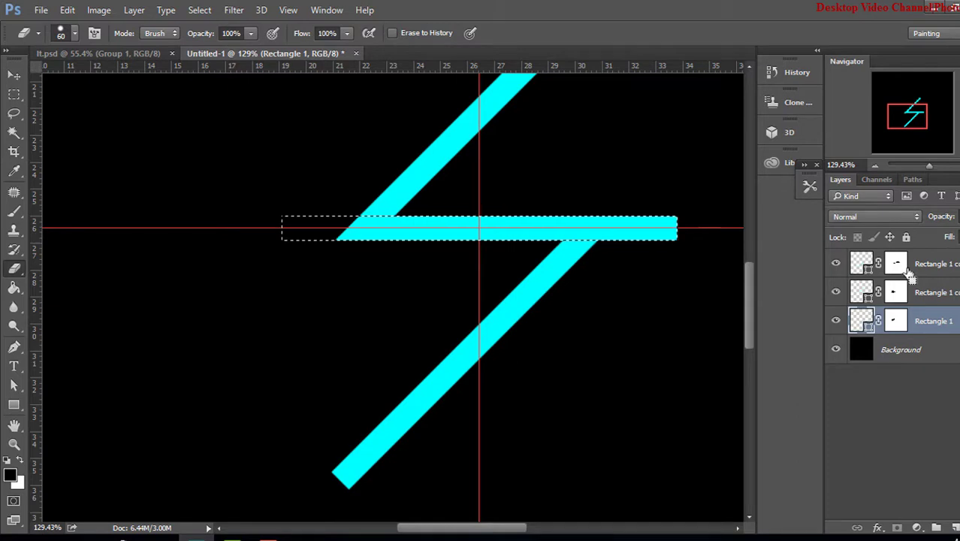
click(836, 292)
click(835, 293)
click(836, 264)
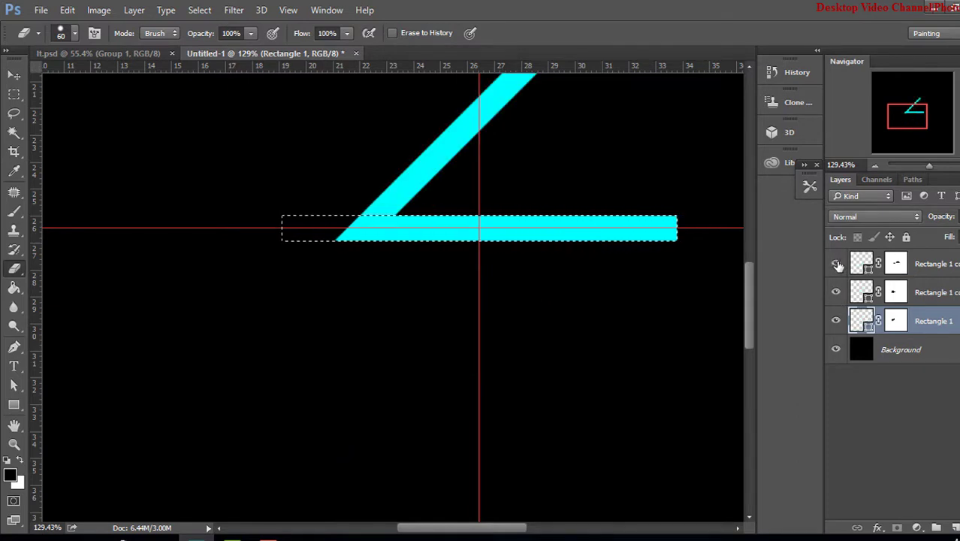
click(836, 263)
click(895, 264)
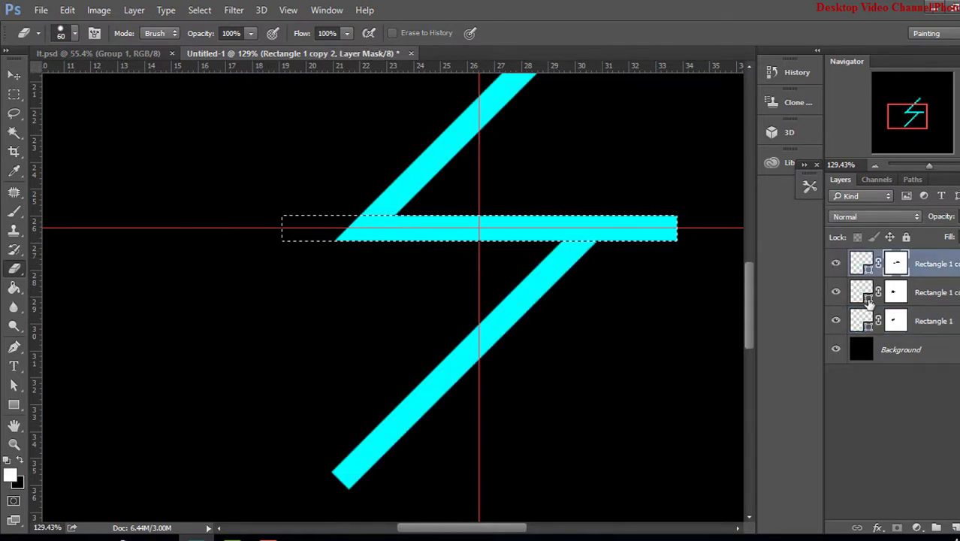
key(ctrl+d)
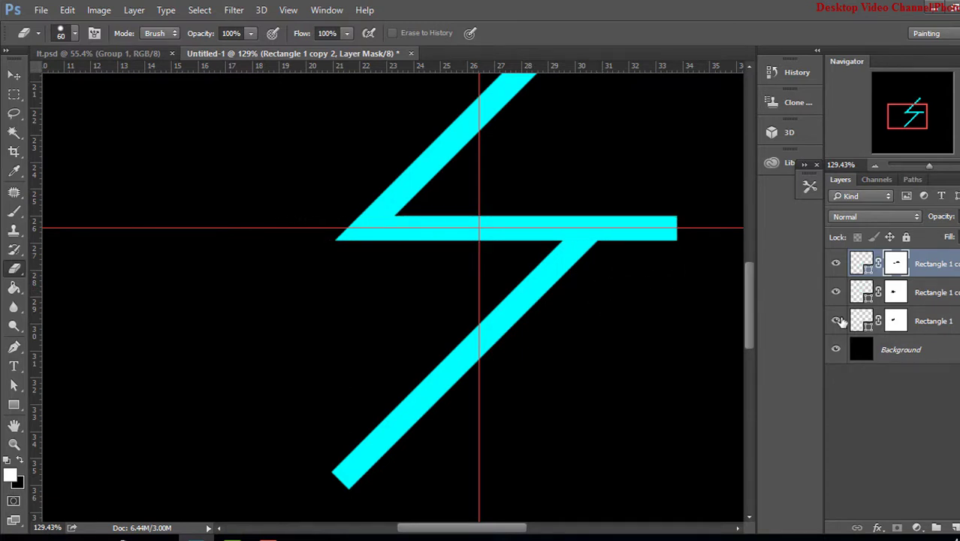
- Load the lower diagonal's selection and erase the horizontal bar's right end beyond it
click(836, 264)
click(836, 264)
ctrl+click(868, 273)
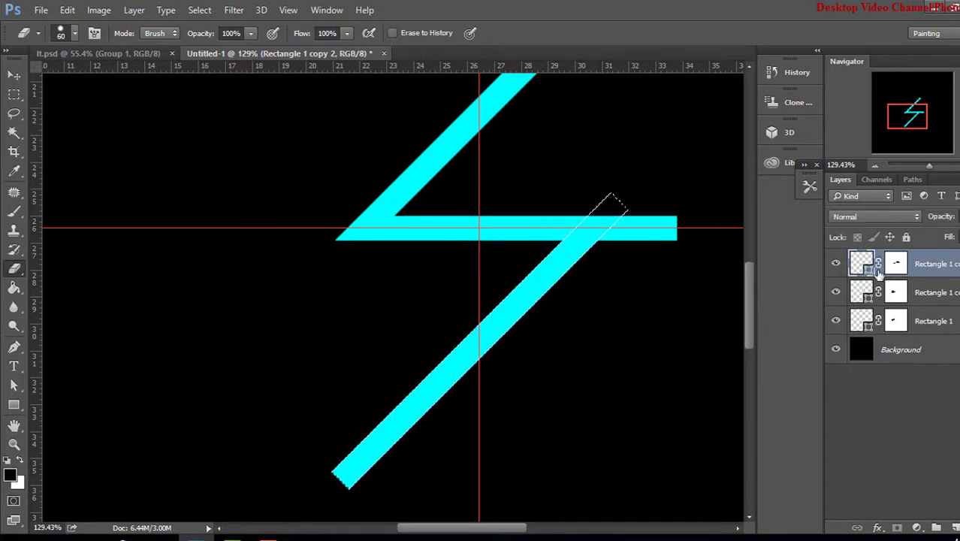
click(896, 322)
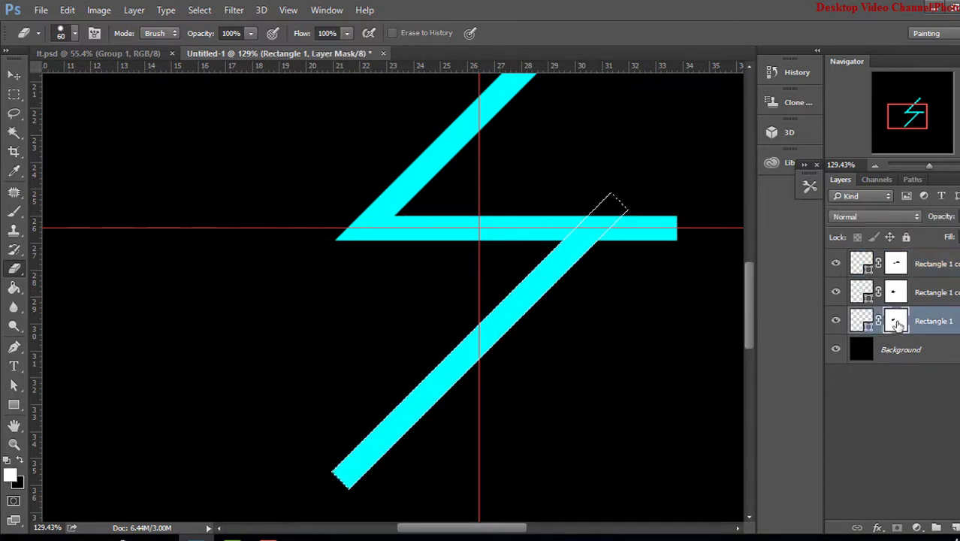
click(836, 320)
click(836, 321)
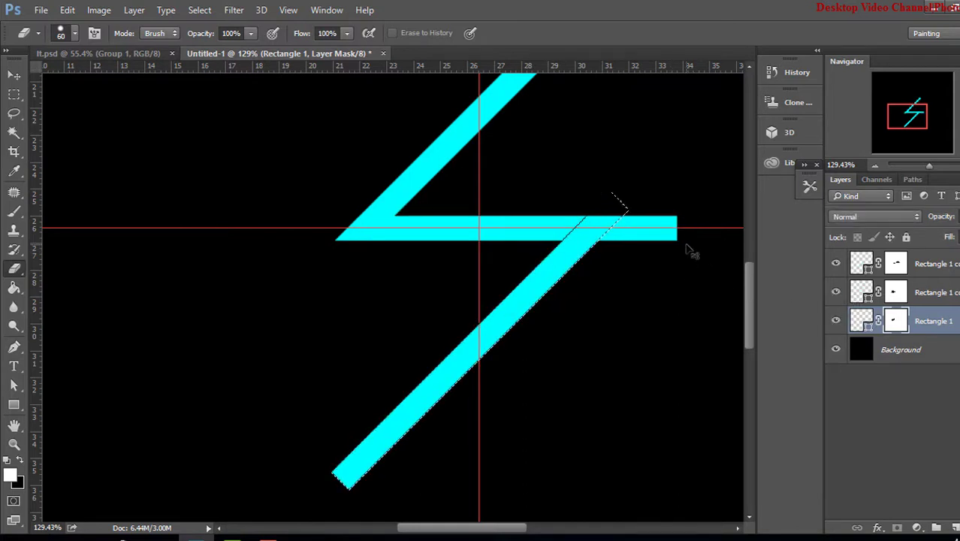
drag(684, 248, 598, 274)
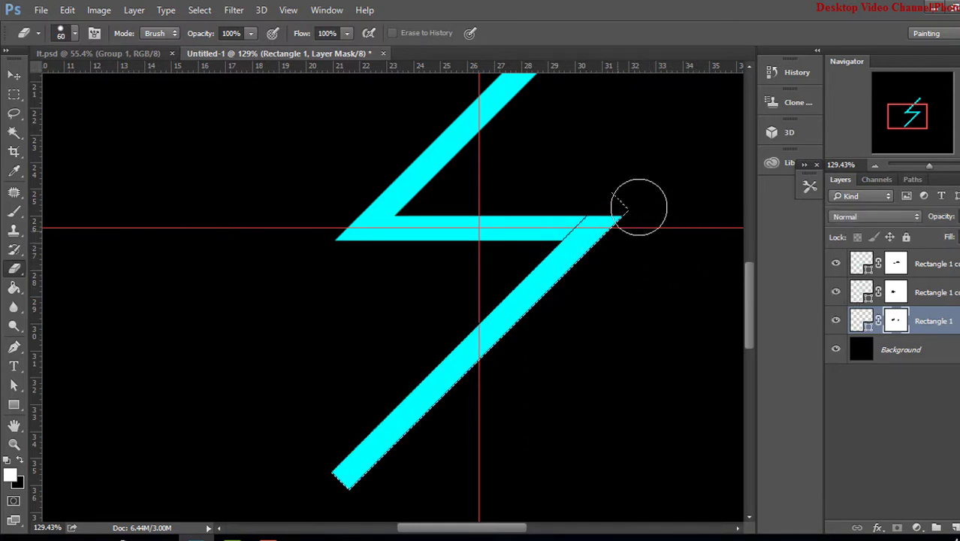
key(ctrl+d)
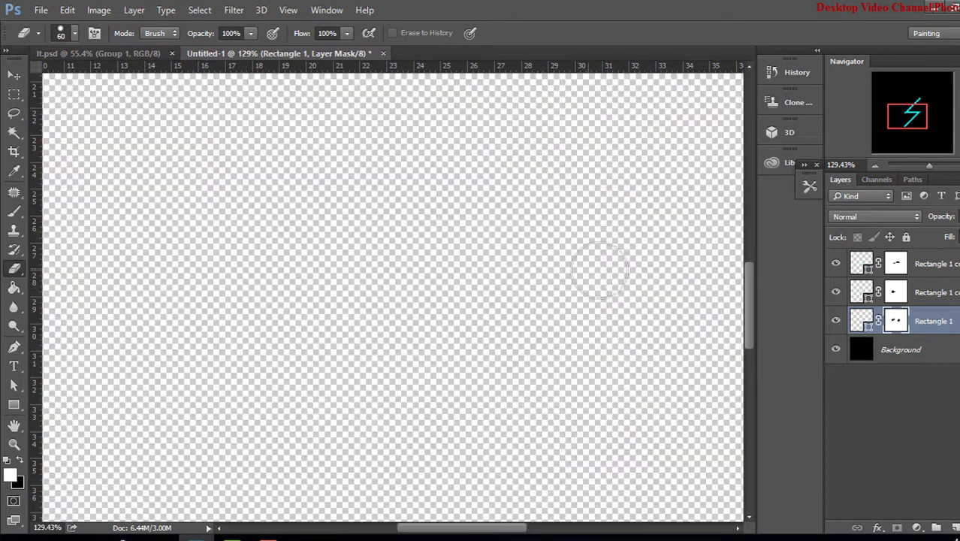
key(v)
scroll(516, 274, down, 2)
scroll(516, 274, down, 1)
- Merge the lower diagonal's bottom anchors into a sharp point with Direct Selection
scroll(547, 284, right, 3)
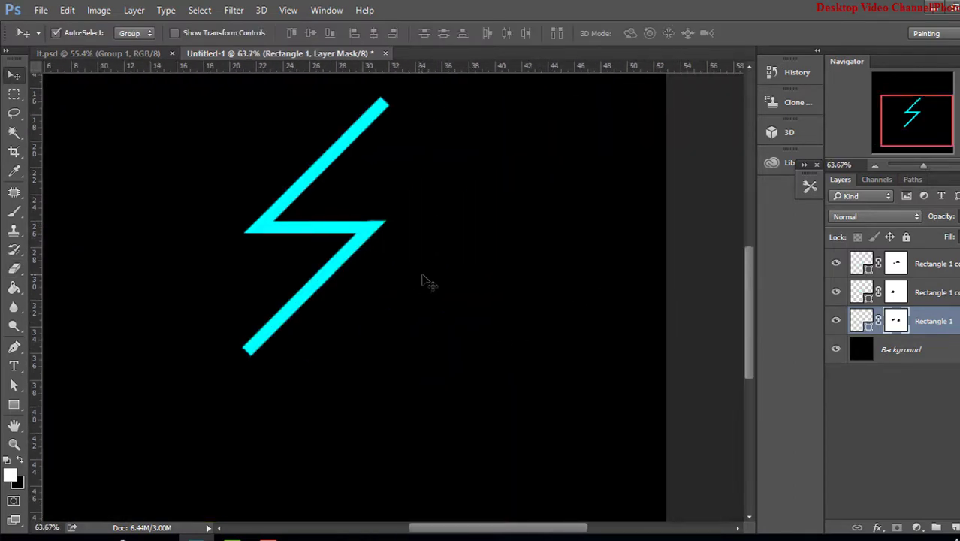
scroll(466, 281, down, 2)
click(836, 320)
click(836, 320)
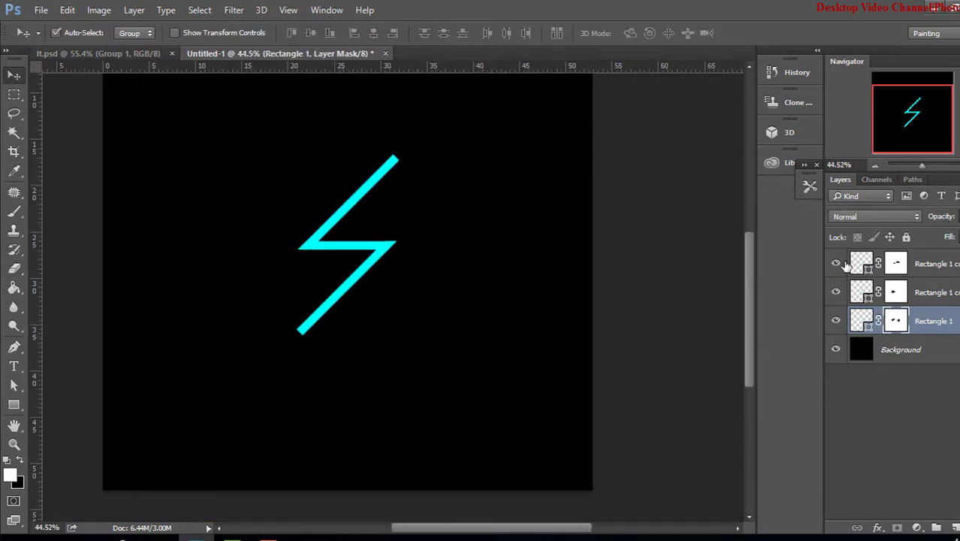
click(836, 263)
click(836, 263)
click(935, 263)
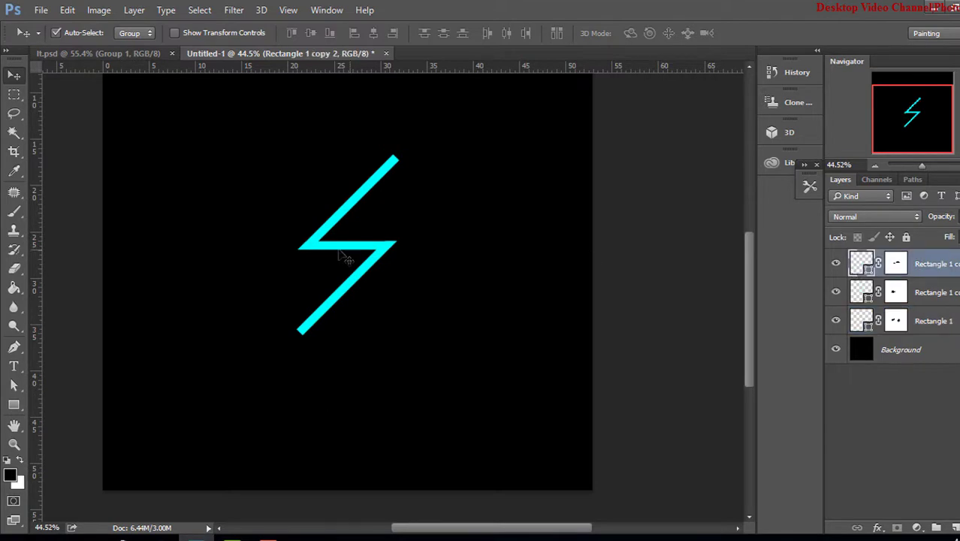
right_click(15, 385)
click(64, 396)
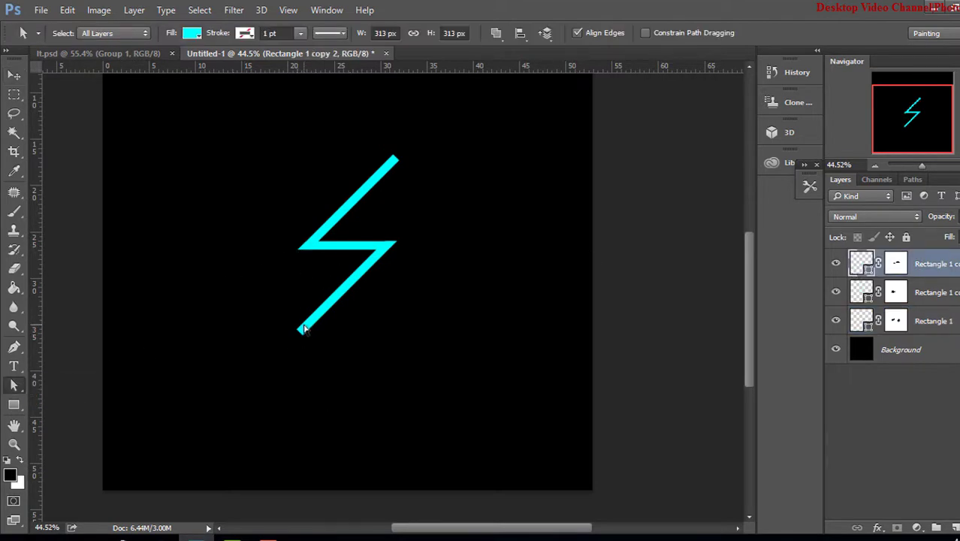
scroll(302, 337, up, 5)
click(328, 380)
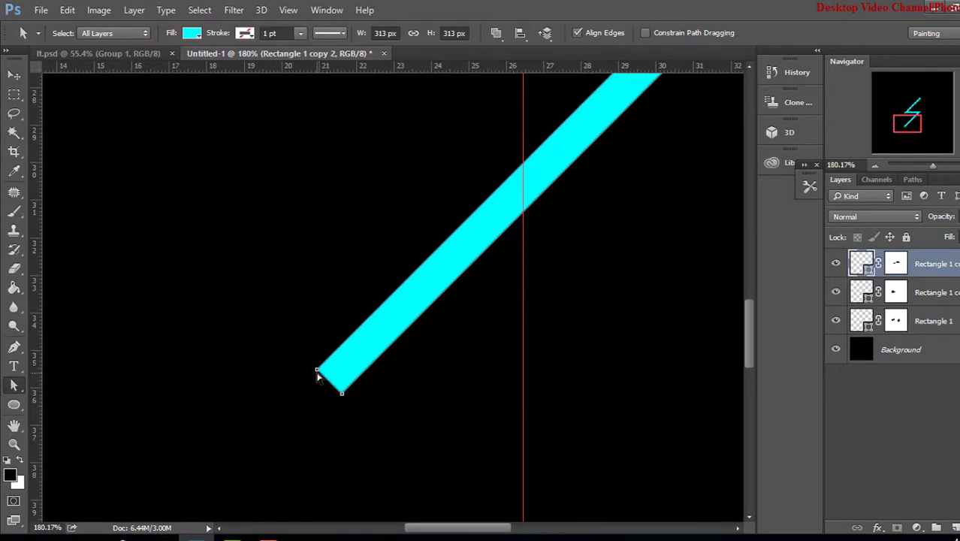
scroll(316, 371, up, 2)
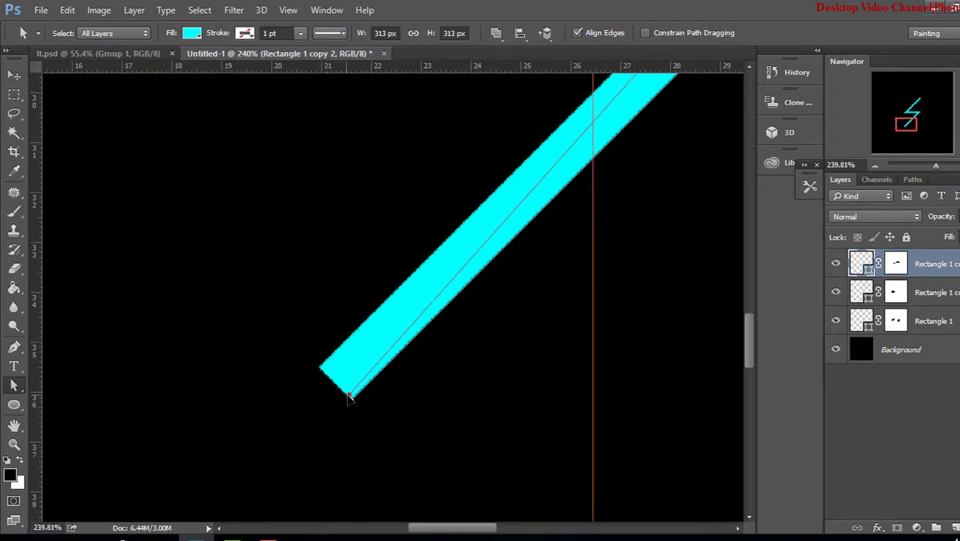
drag(322, 368, 347, 397)
scroll(530, 295, down, 4)
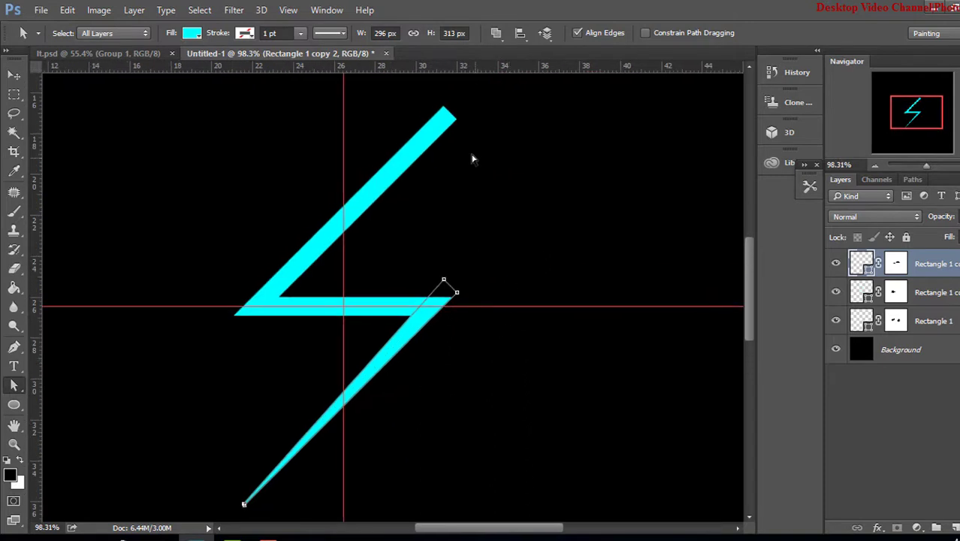
- Drag the upper diagonal's top-right anchor onto its top-left anchor to form a point
click(452, 126)
scroll(456, 123, up, 2)
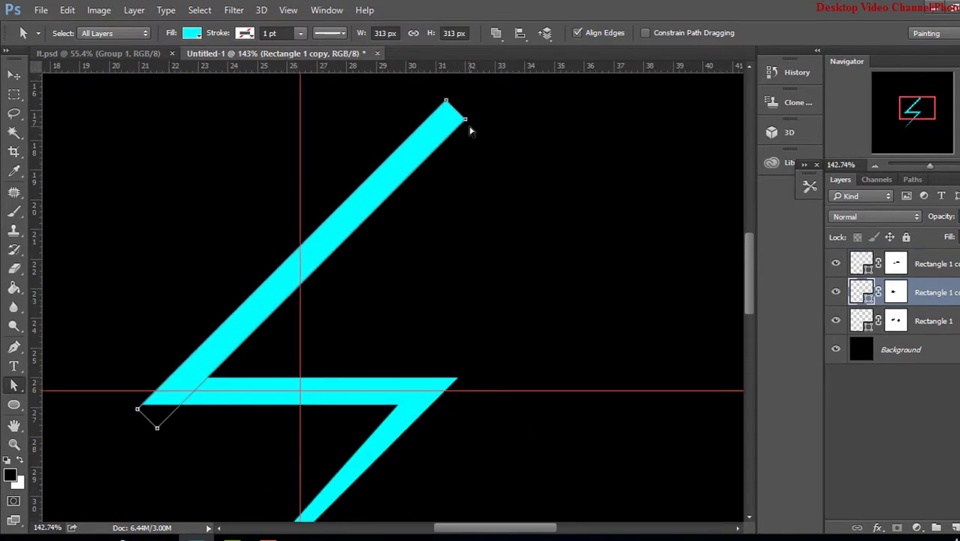
scroll(466, 122, up, 2)
drag(463, 128, 440, 102)
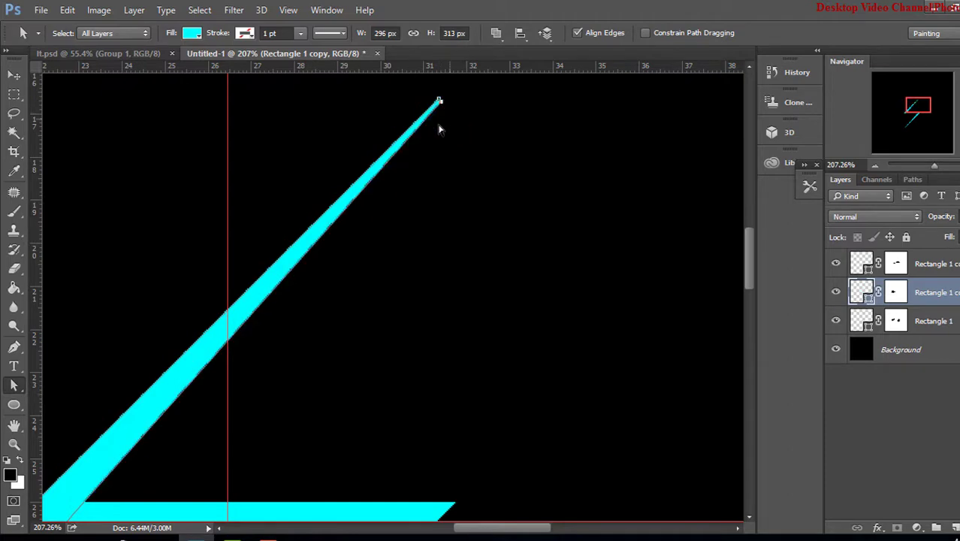
scroll(439, 128, down, 3)
- Inspect the pointed bolt with guides hidden, toggling layer visibility, then restore the guides
key(v)
click(492, 210)
scroll(492, 210, down, 2)
scroll(487, 347, down, 3)
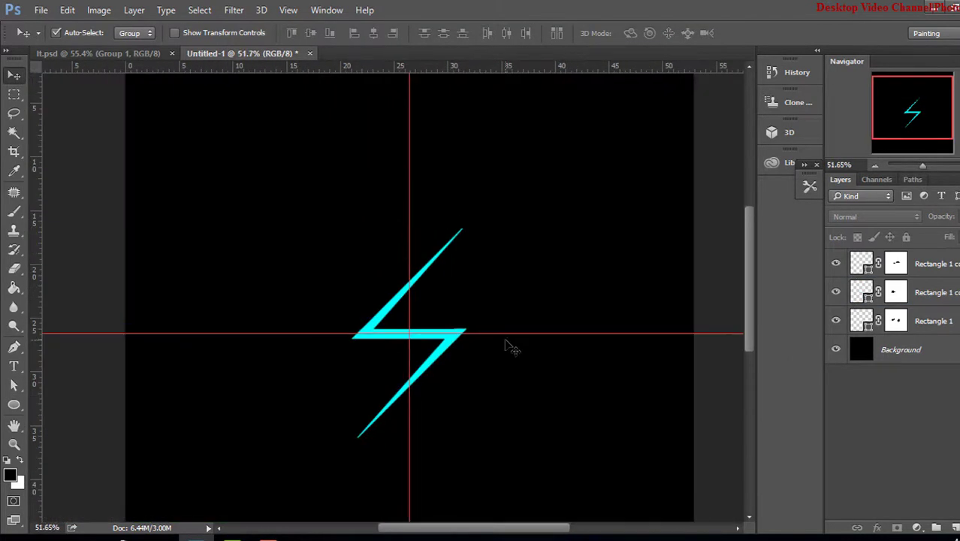
key(ctrl+h)
ctrl+click(454, 340)
click(14, 385)
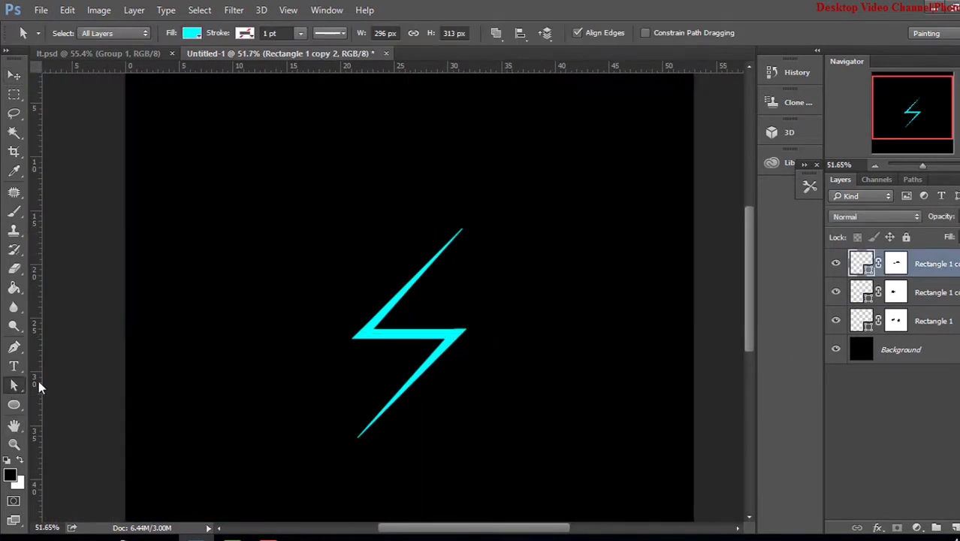
click(415, 282)
scroll(412, 368, up, 3)
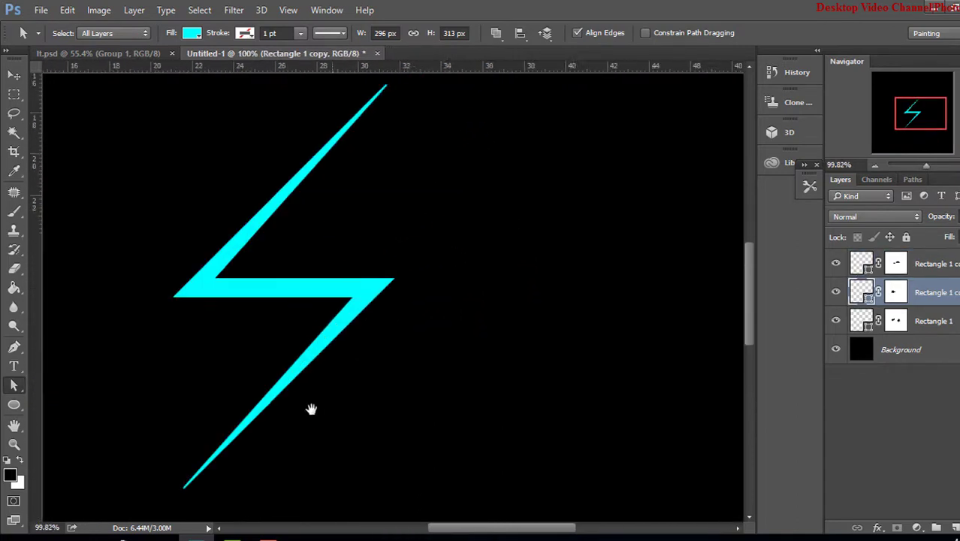
scroll(310, 402, down, 4)
click(835, 263)
click(835, 263)
click(931, 262)
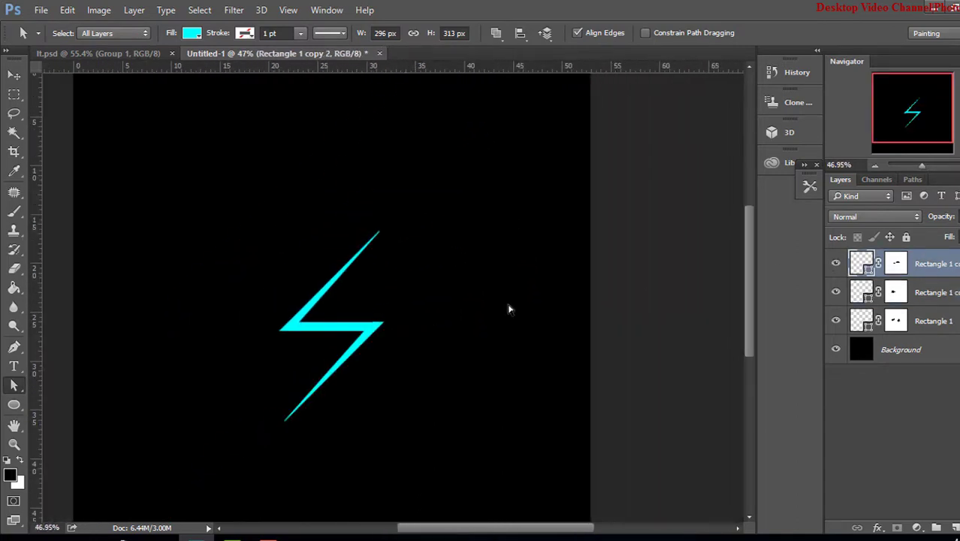
key(ctrl+h)
click(230, 375)
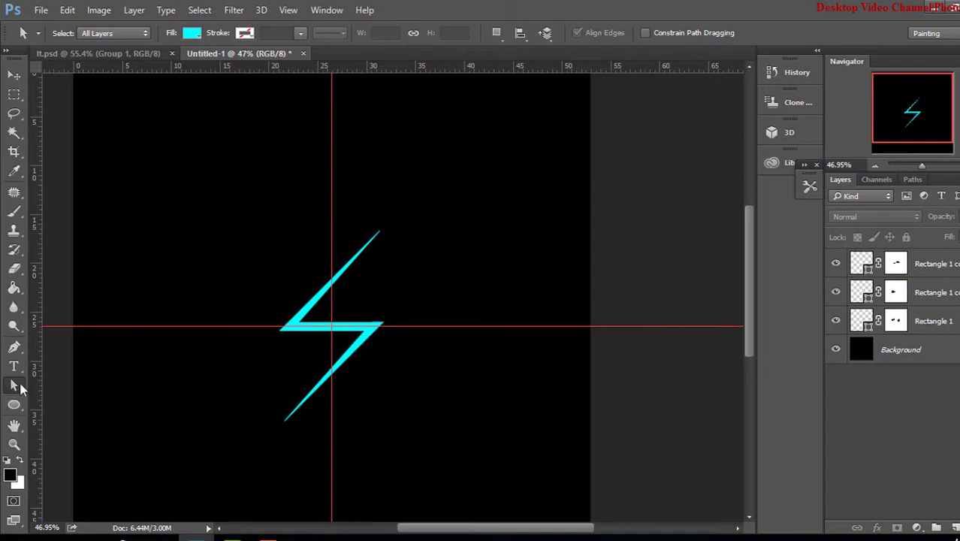
- Draw a circle centred on the lightning bolt with the Ellipse Tool
right_click(14, 405)
click(45, 428)
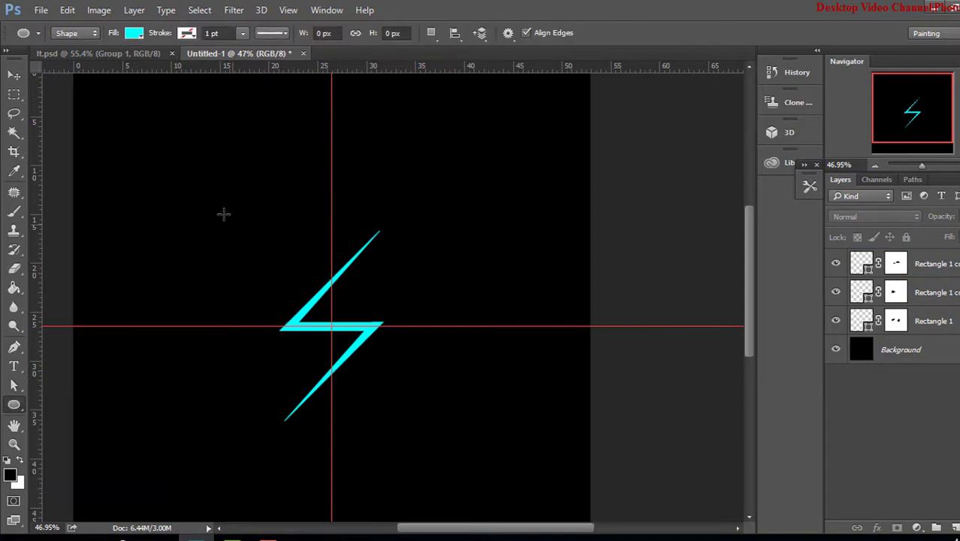
drag(207, 199, 461, 436)
- Set the circle's fill to No Color and give it a bright red outline
click(524, 241)
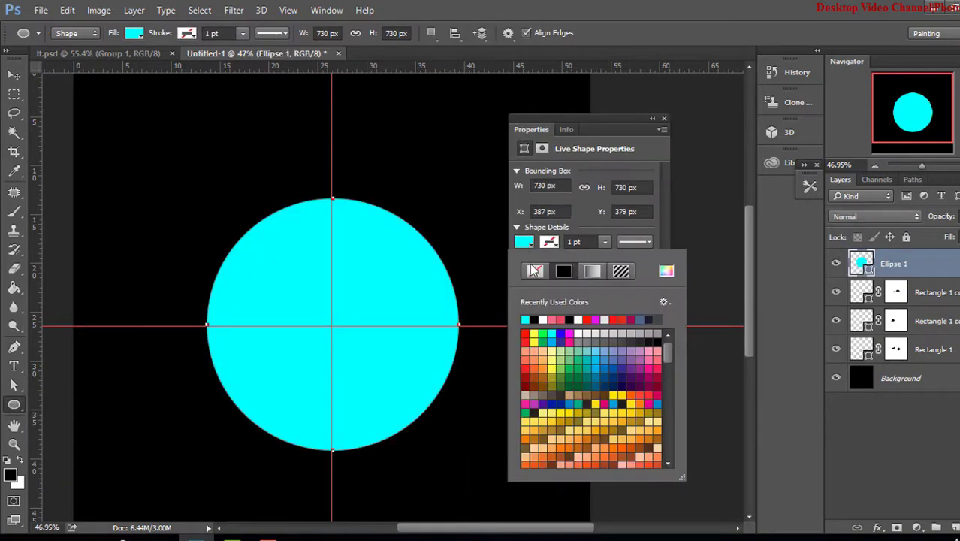
click(534, 270)
click(553, 244)
click(553, 245)
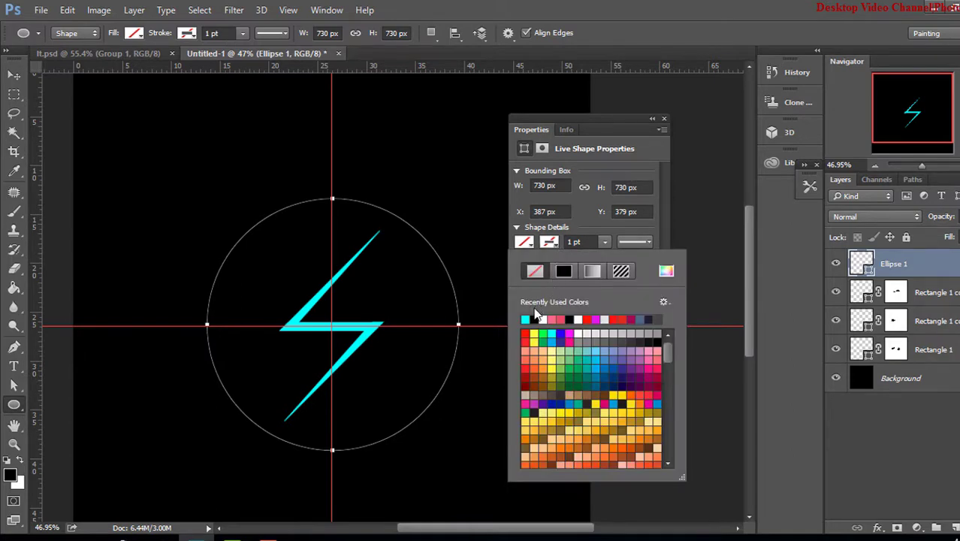
click(561, 318)
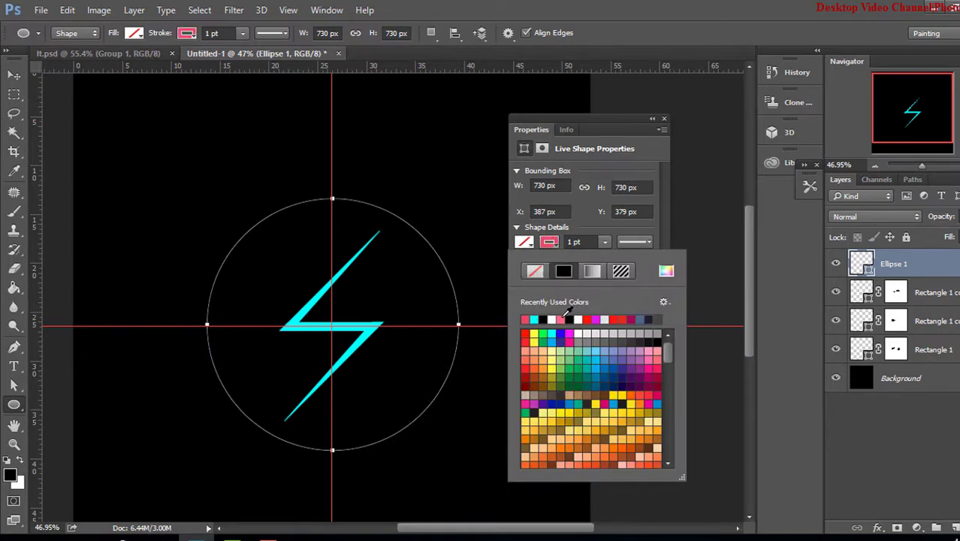
click(525, 335)
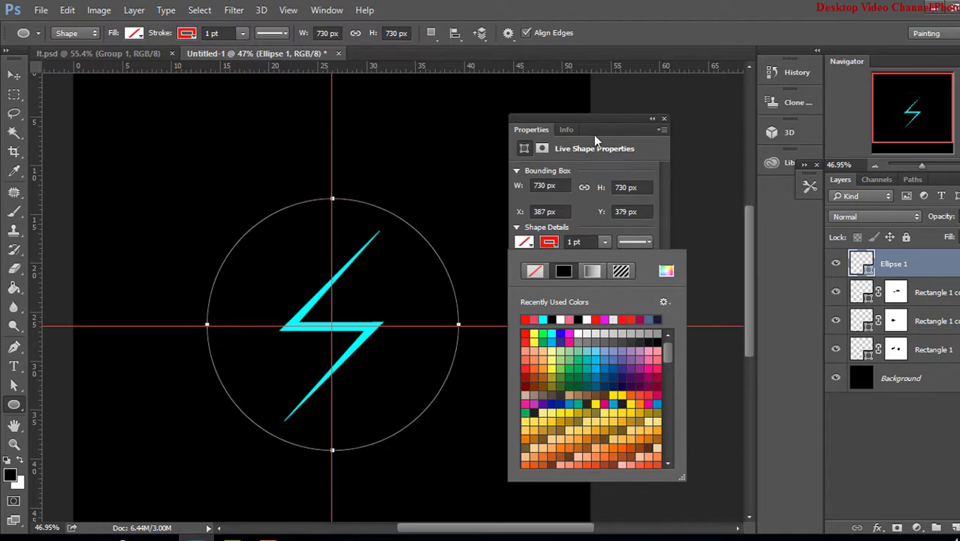
click(599, 205)
- Set the circle's outline width to 8 pt
click(604, 242)
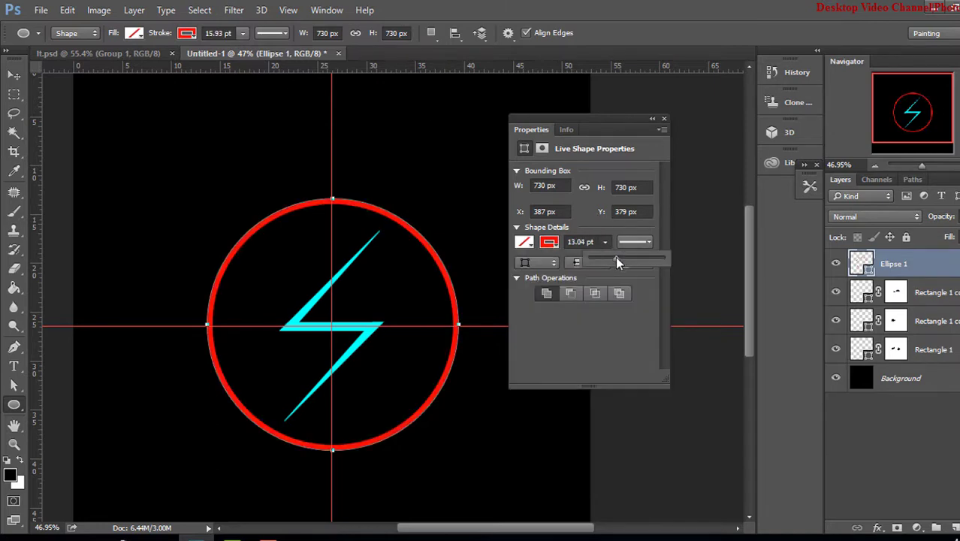
drag(621, 260, 607, 261)
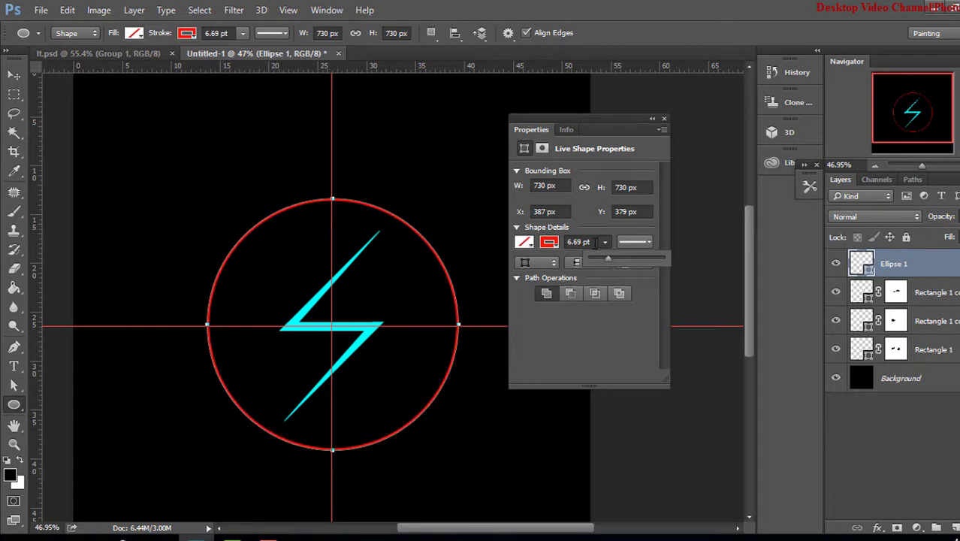
double_click(578, 241)
text(8)
key(Return)
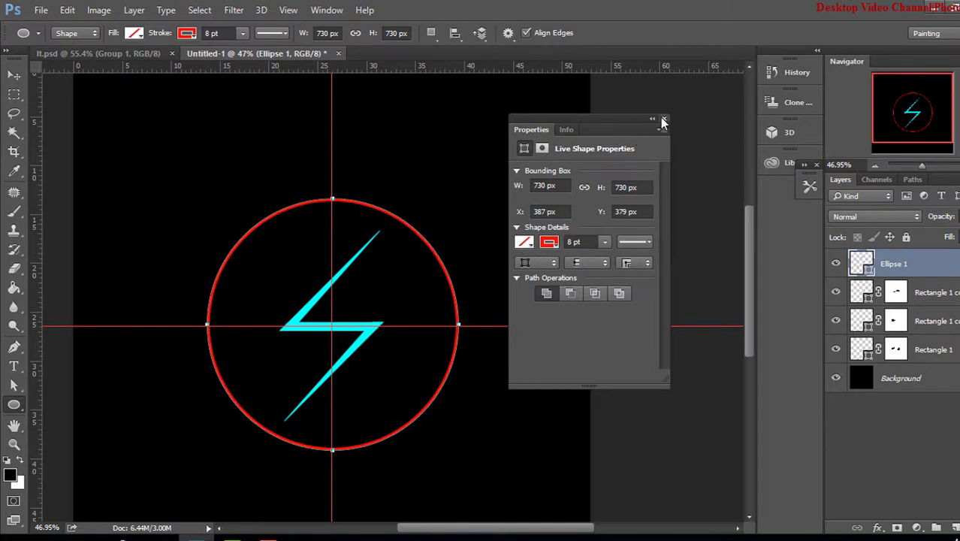
click(664, 118)
click(920, 292)
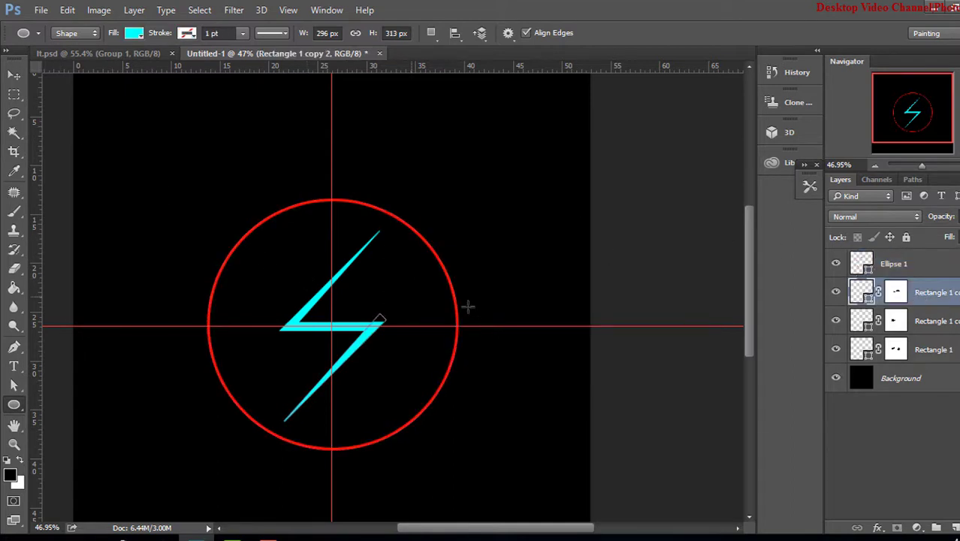
- Inspect the ring and lightning layers in the reference artwork document
key(ctrl+Tab)
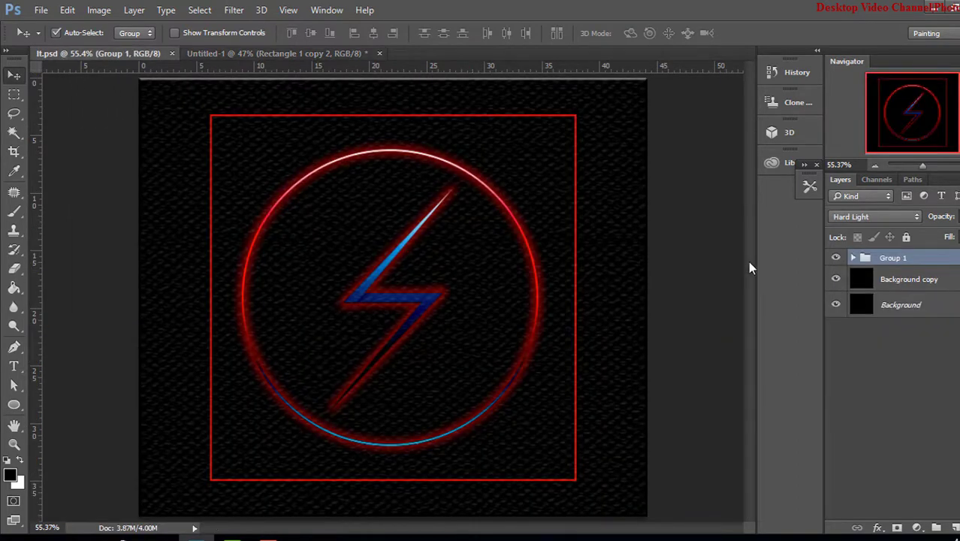
click(853, 258)
click(836, 304)
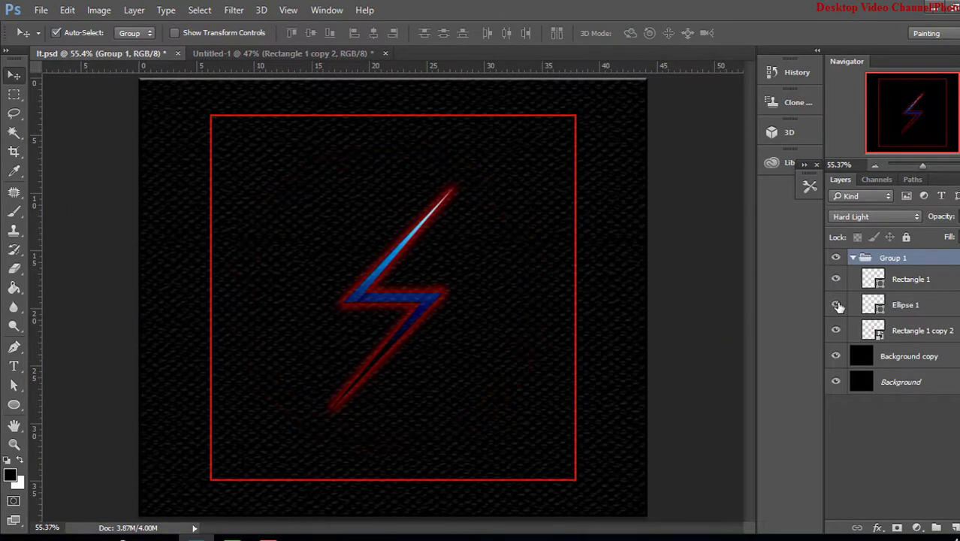
click(836, 304)
click(836, 331)
click(836, 330)
click(242, 54)
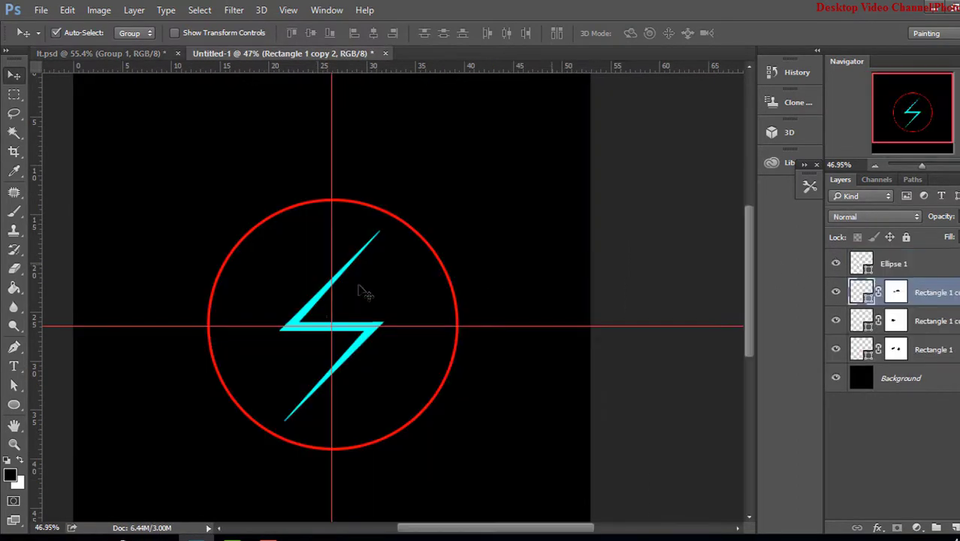
- Convert the three Rectangle bolt layers into one smart object
shift+click(928, 347)
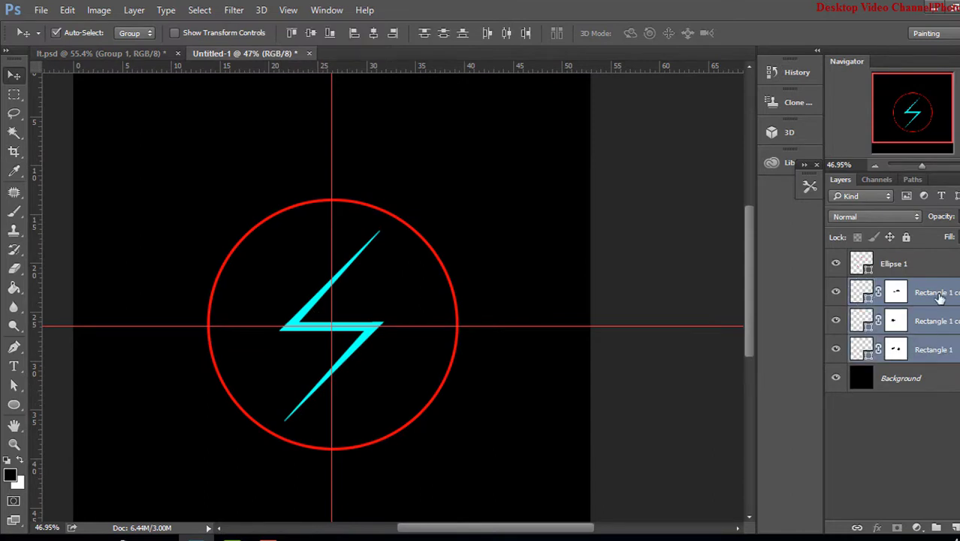
right_click(945, 294)
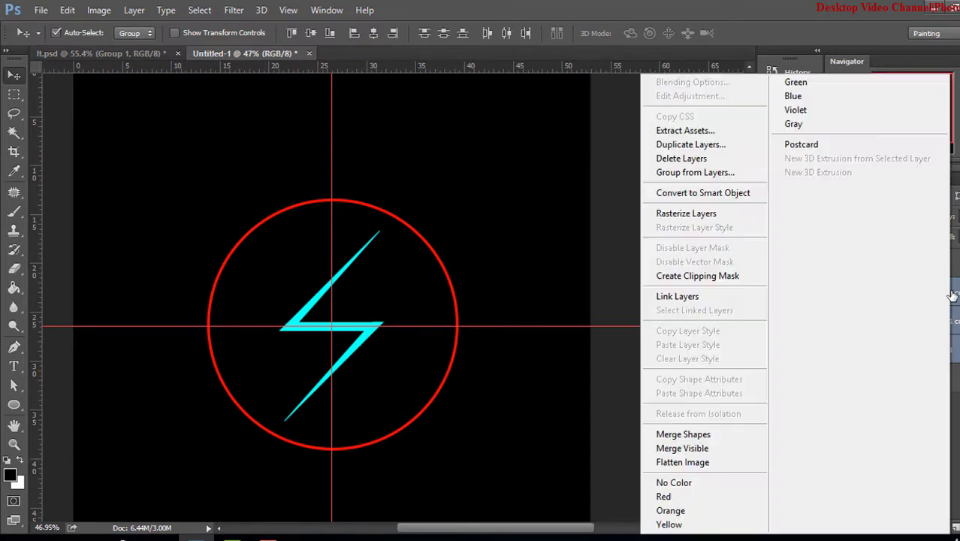
click(722, 193)
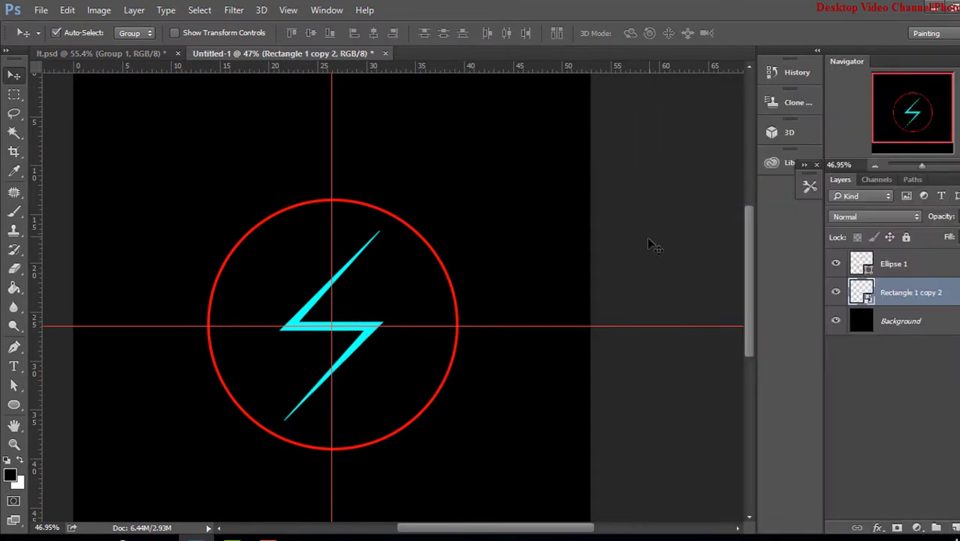
- Add a Gradient Overlay to the bolt and open its Gradient Editor
right_click(948, 294)
click(676, 74)
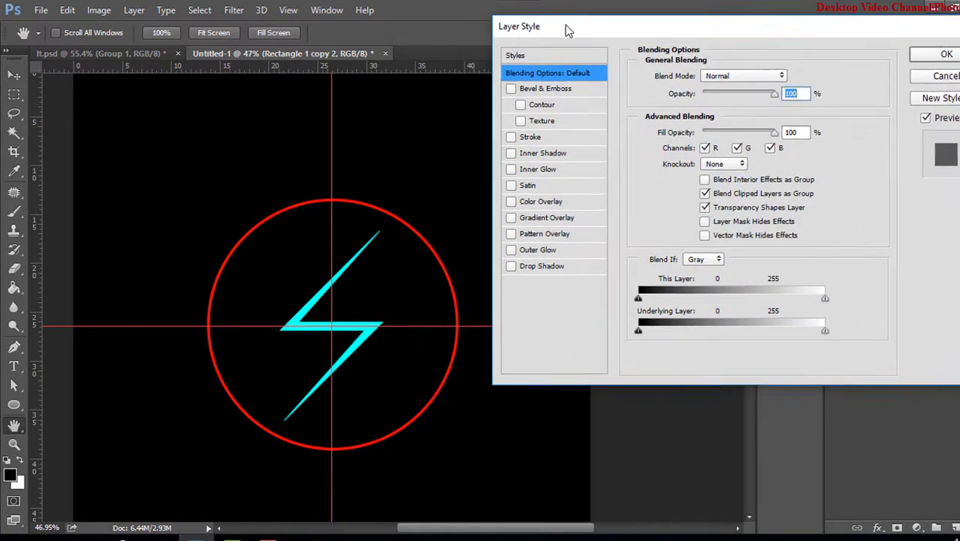
click(541, 216)
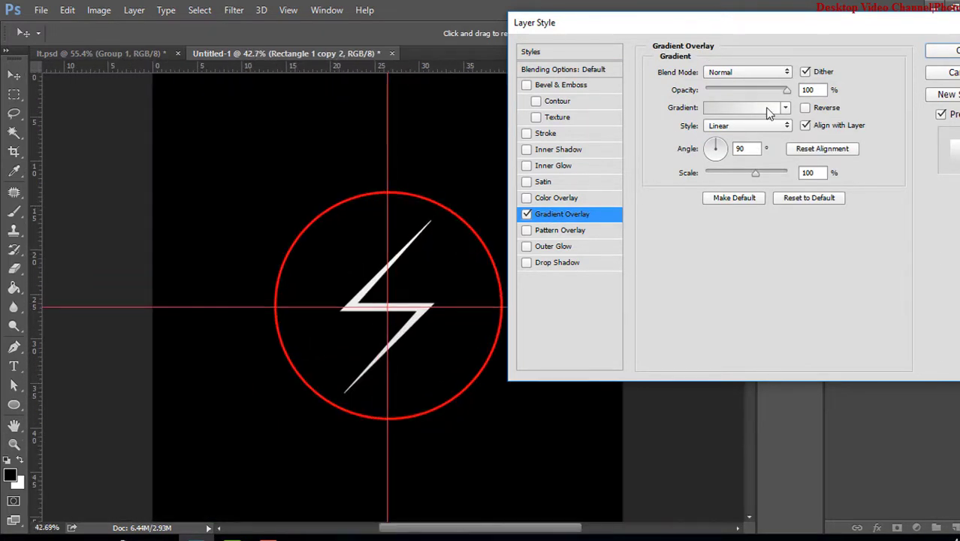
click(769, 113)
- Apply the Platinum preset and recolour its light end stop to light cyan #a8f7f8
scroll(637, 205, down, 1)
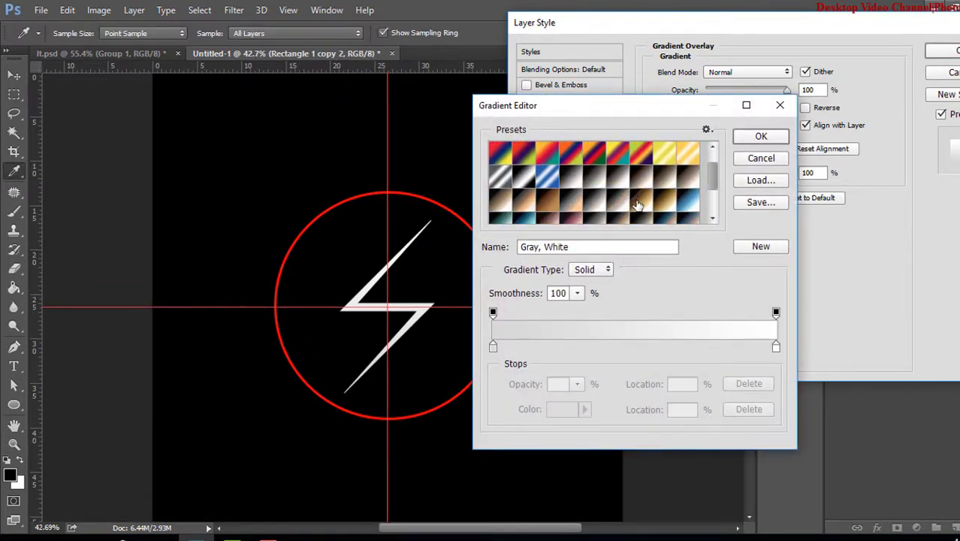
click(573, 184)
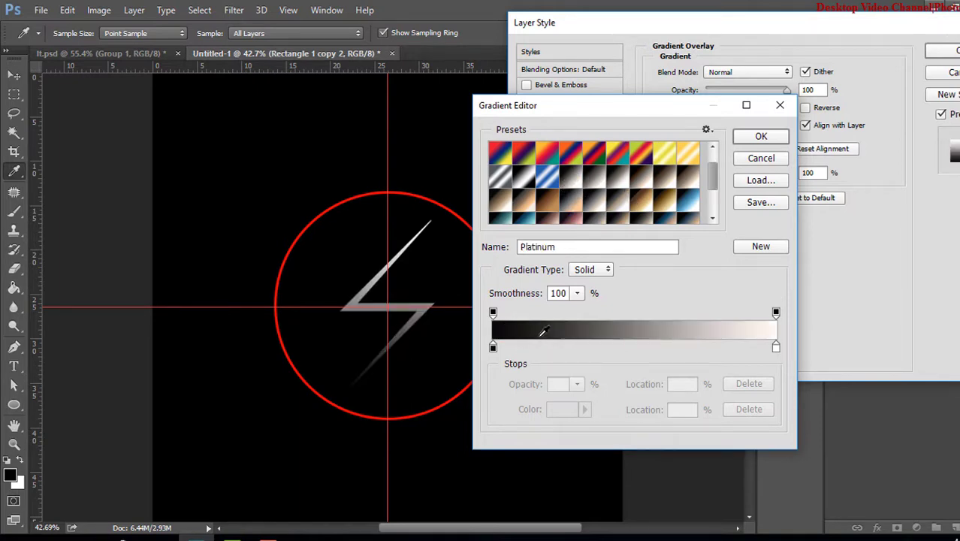
click(776, 347)
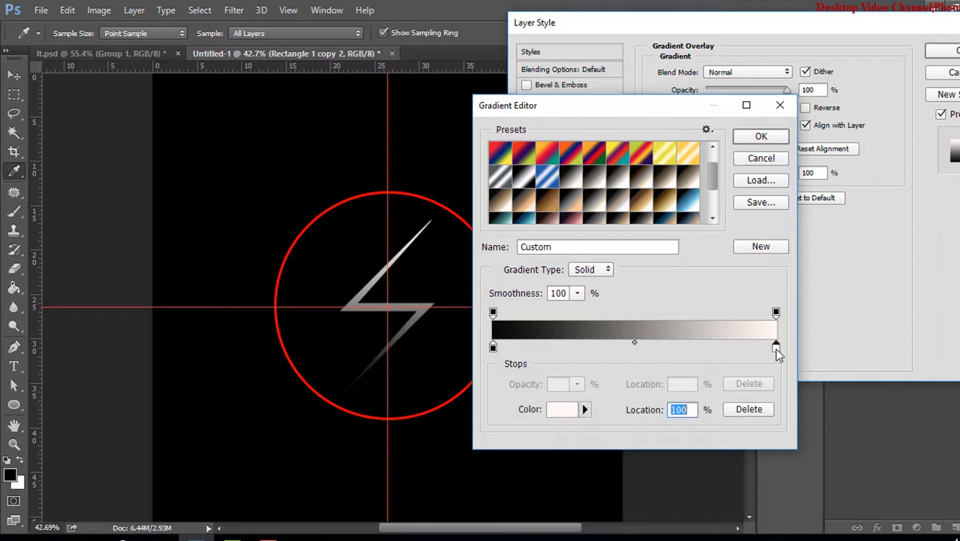
click(564, 408)
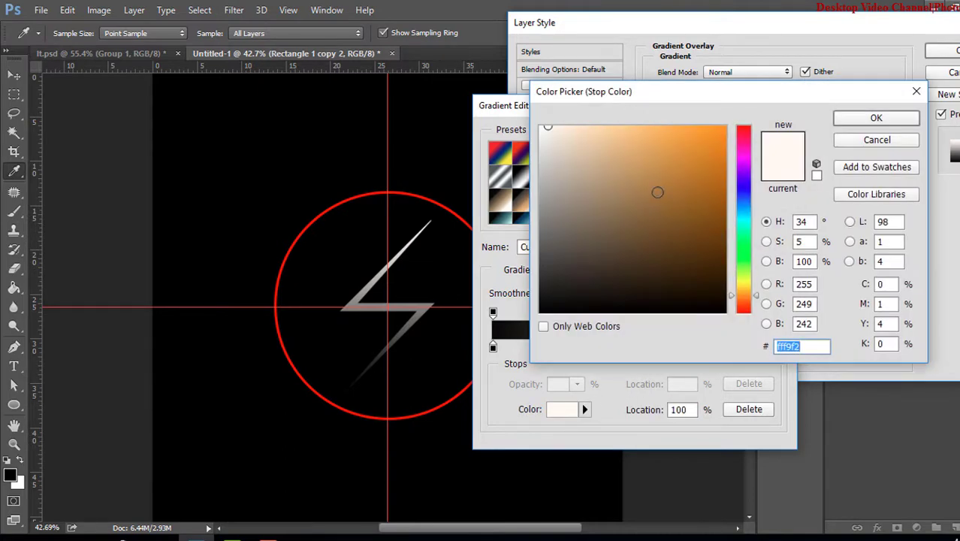
click(743, 219)
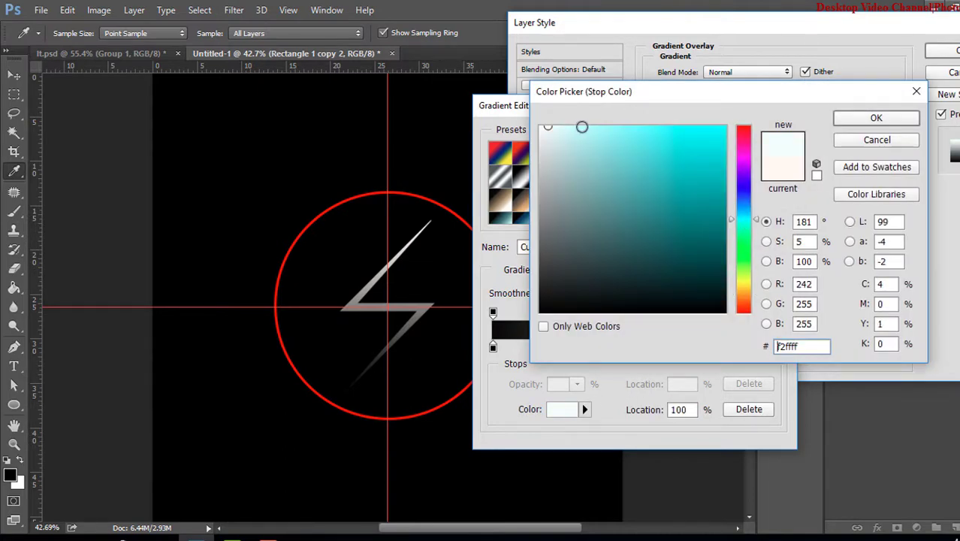
drag(573, 132, 619, 128)
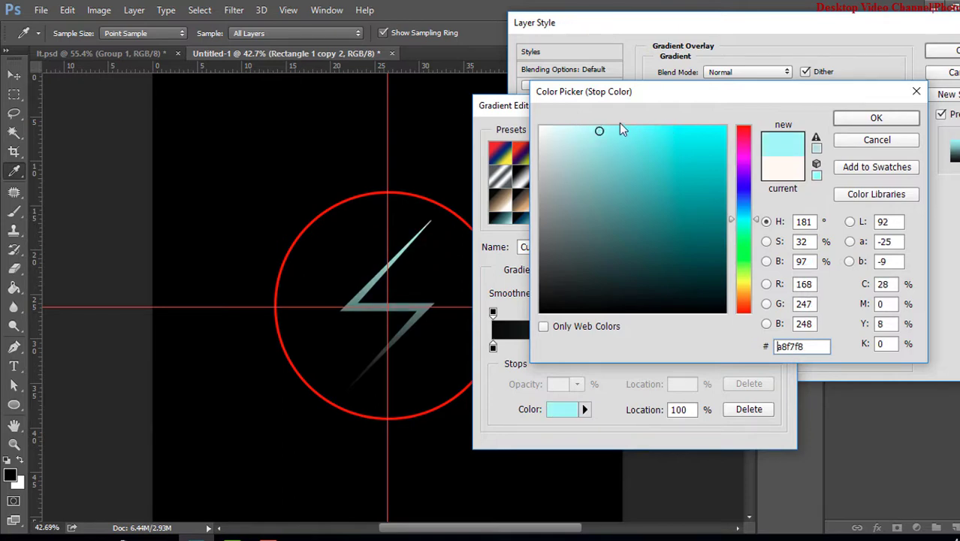
click(852, 120)
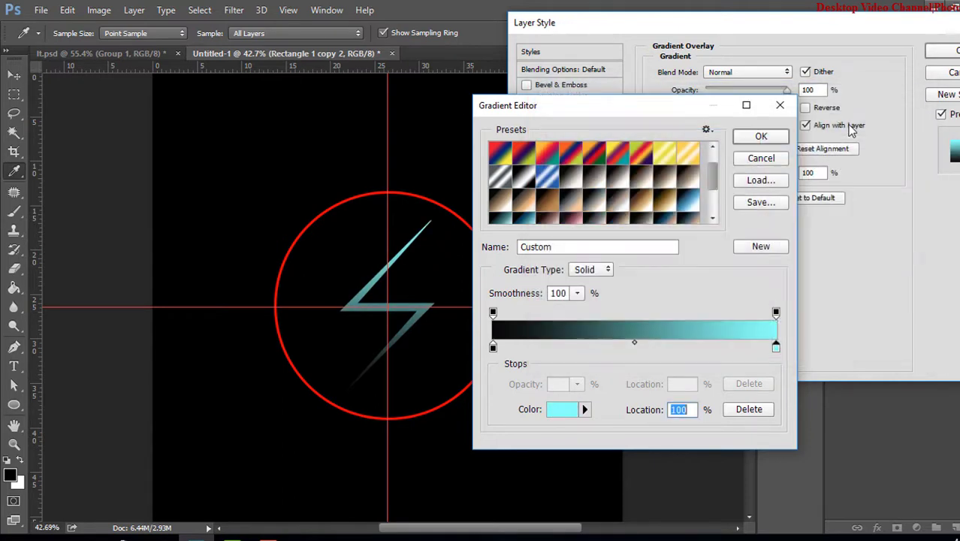
click(753, 139)
- Enable Outer Glow on the bolt and set its colour to red fb0303
click(547, 250)
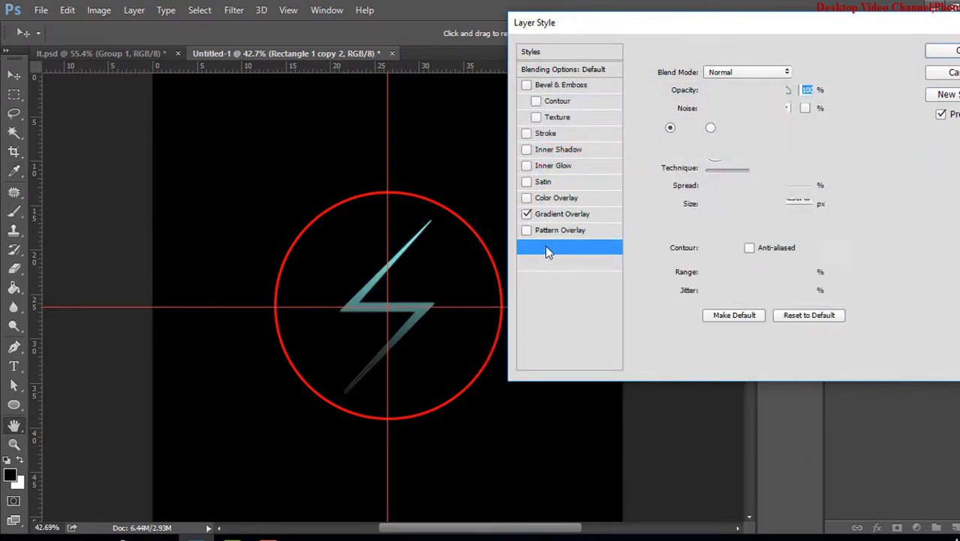
click(688, 127)
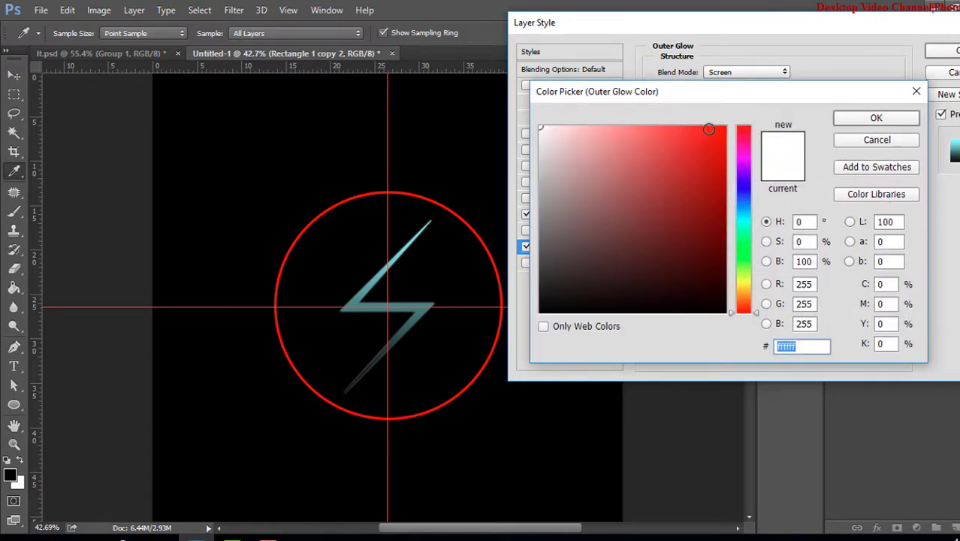
click(724, 129)
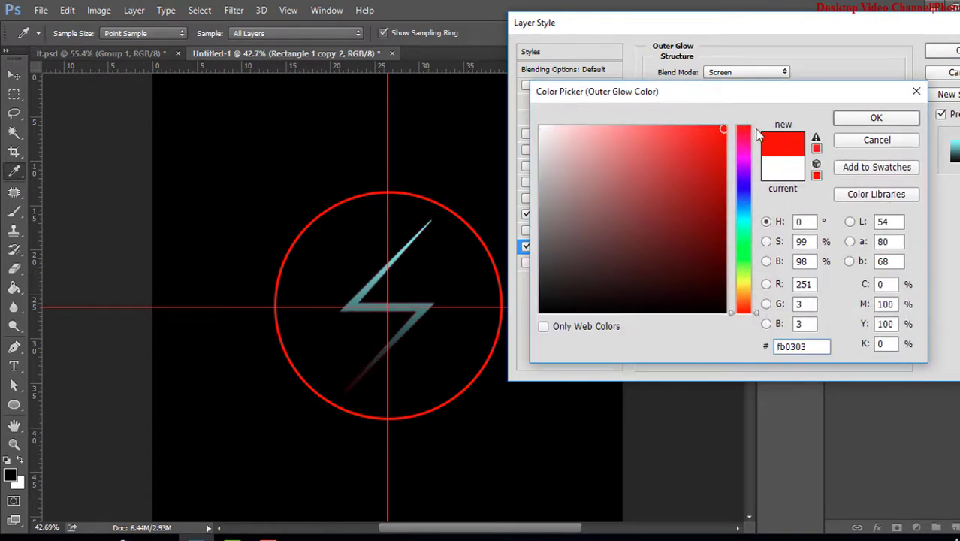
click(869, 120)
- Tune the glow to 64% opacity and 5% spread with a larger size
mouse_move(750, 92)
mouse_down()
mouse_move(792, 86)
mouse_move(769, 91)
mouse_up()
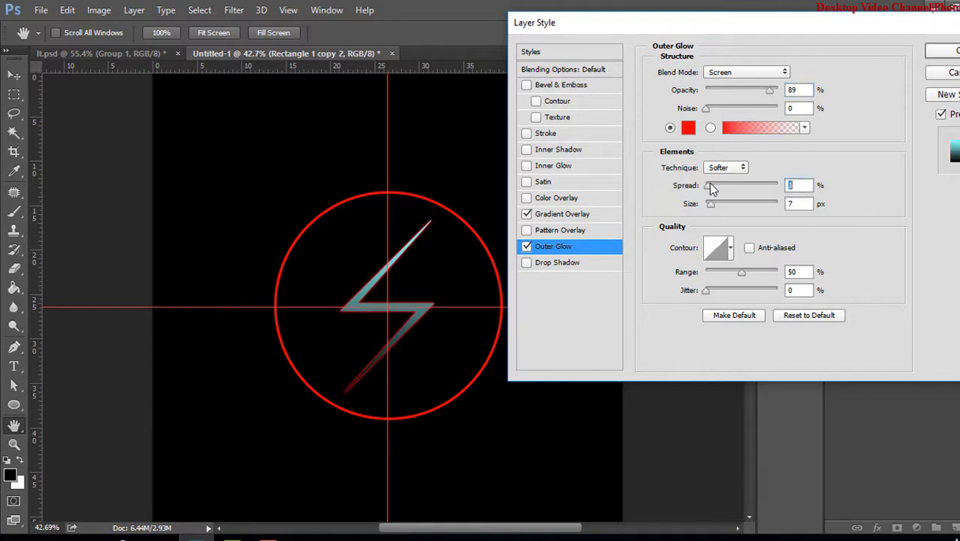
mouse_move(706, 186)
mouse_down()
mouse_move(719, 202)
mouse_move(708, 186)
mouse_up()
drag(769, 90, 745, 90)
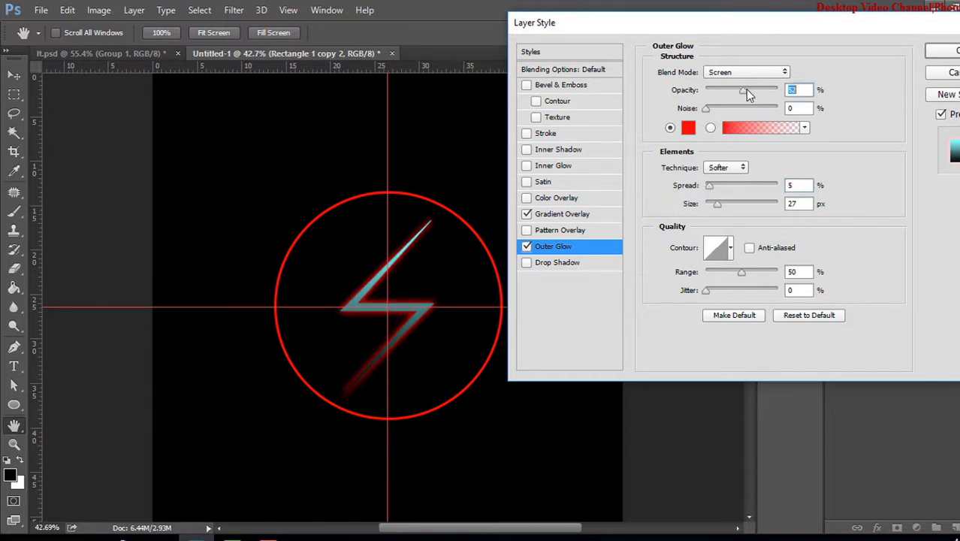
drag(712, 204, 712, 185)
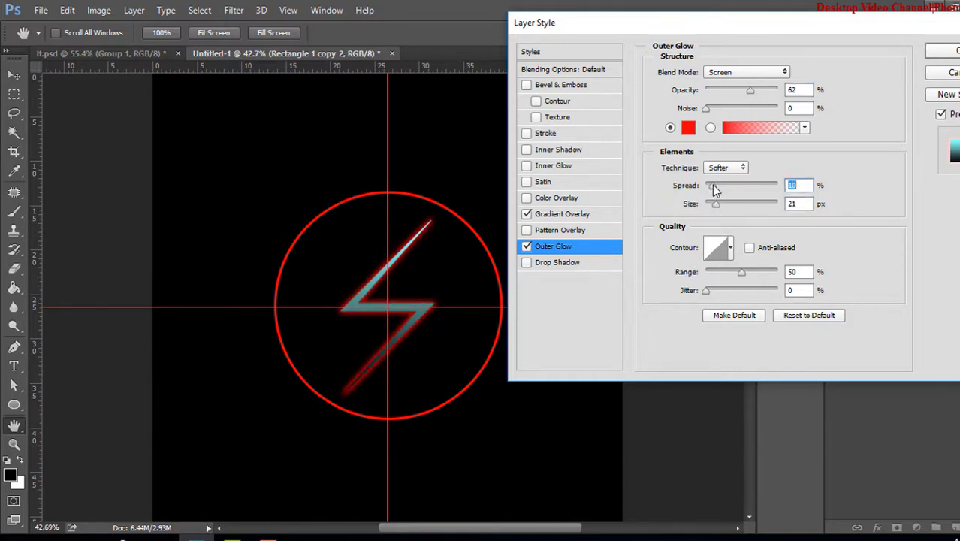
mouse_move(740, 273)
mouse_down()
mouse_move(723, 275)
mouse_move(746, 275)
mouse_move(712, 292)
mouse_up()
drag(752, 90, 755, 90)
drag(712, 186, 713, 204)
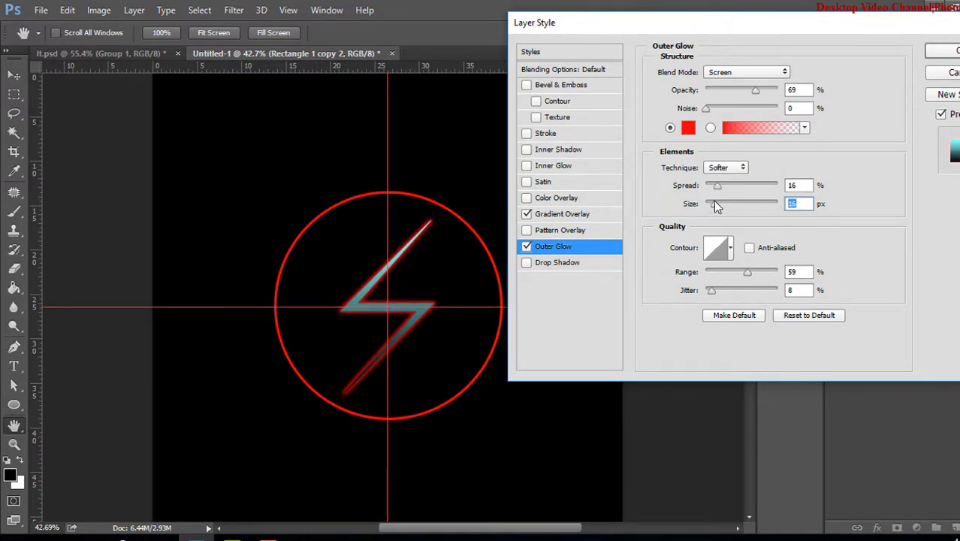
drag(754, 90, 757, 92)
mouse_move(718, 185)
mouse_down()
mouse_move(727, 187)
mouse_move(717, 202)
mouse_move(736, 188)
mouse_move(709, 205)
mouse_move(726, 190)
mouse_move(718, 205)
mouse_move(706, 190)
mouse_move(719, 206)
mouse_up()
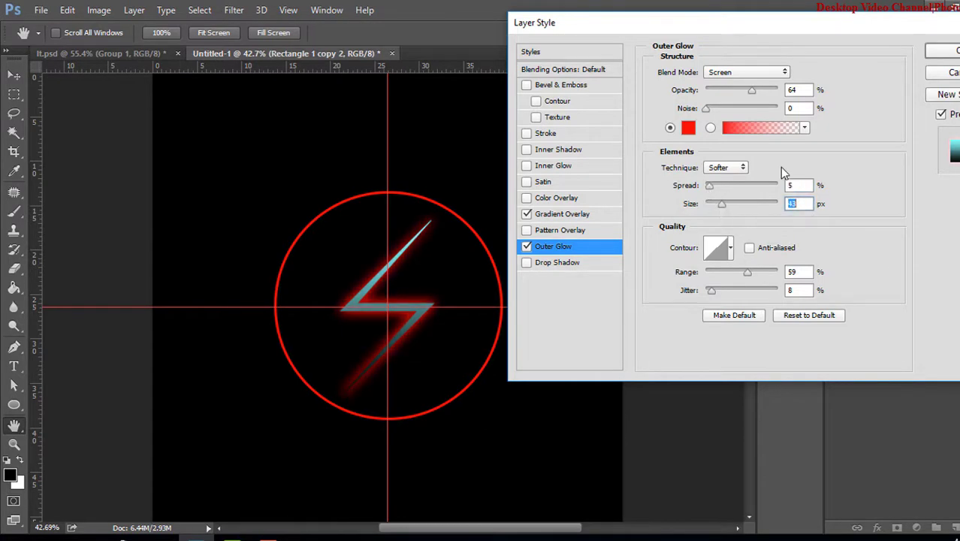
- Apply the bolt's glow, then add a Gradient Overlay to the Ellipse 1 ring
click(935, 54)
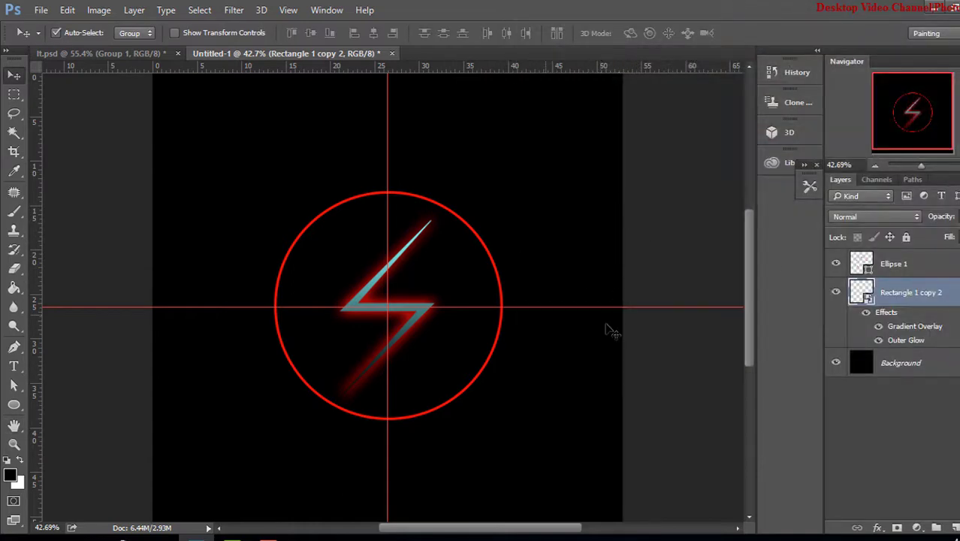
click(947, 294)
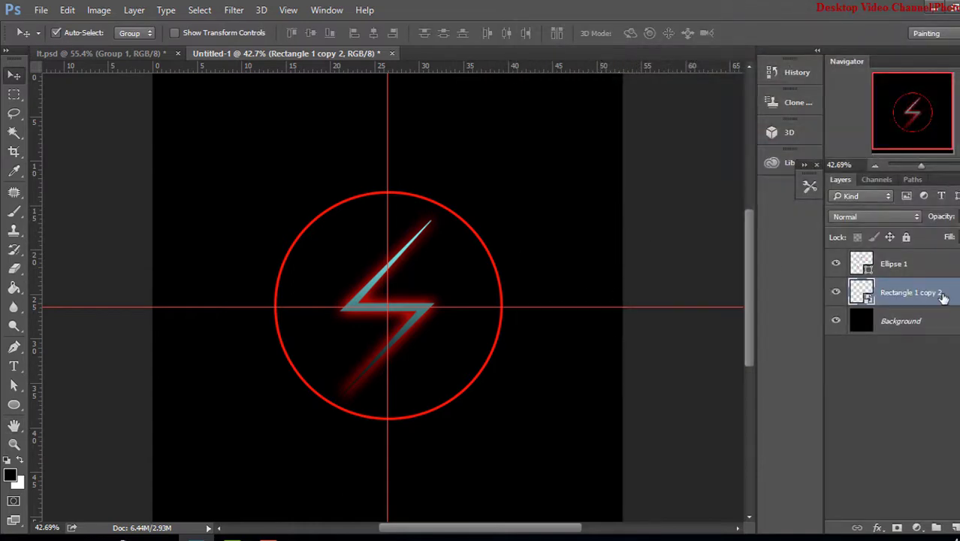
click(912, 267)
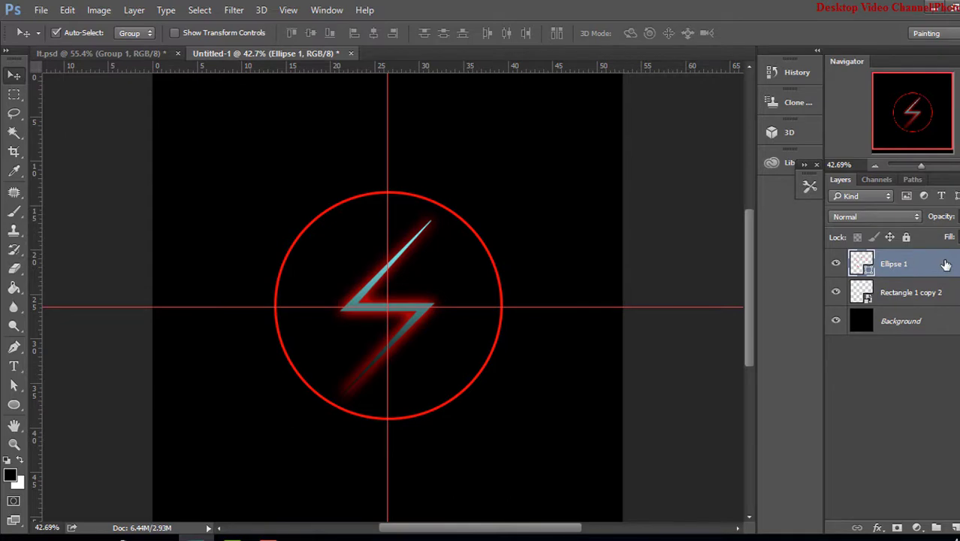
right_click(931, 259)
click(673, 82)
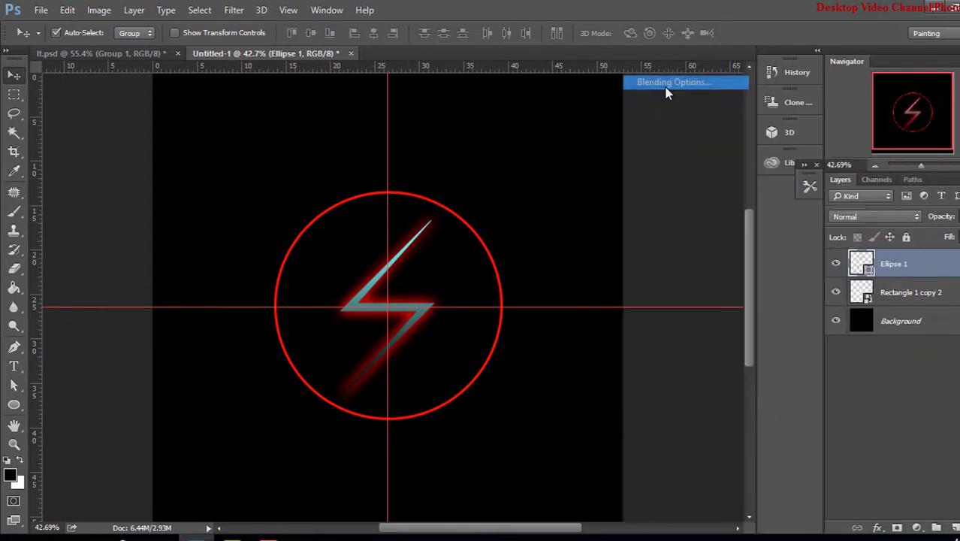
drag(437, 61, 710, 53)
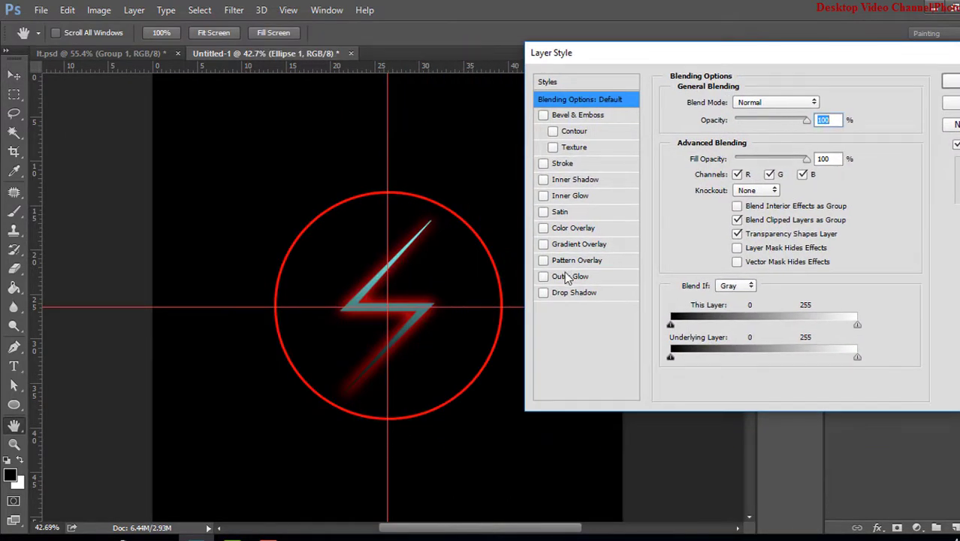
click(555, 244)
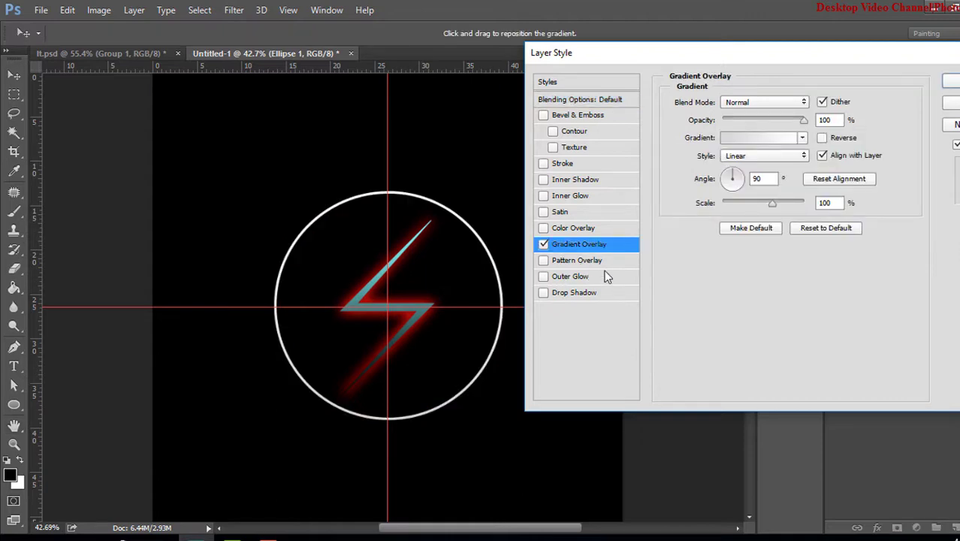
- Try several gradient presets on the ring and settle on Copper 2
click(766, 137)
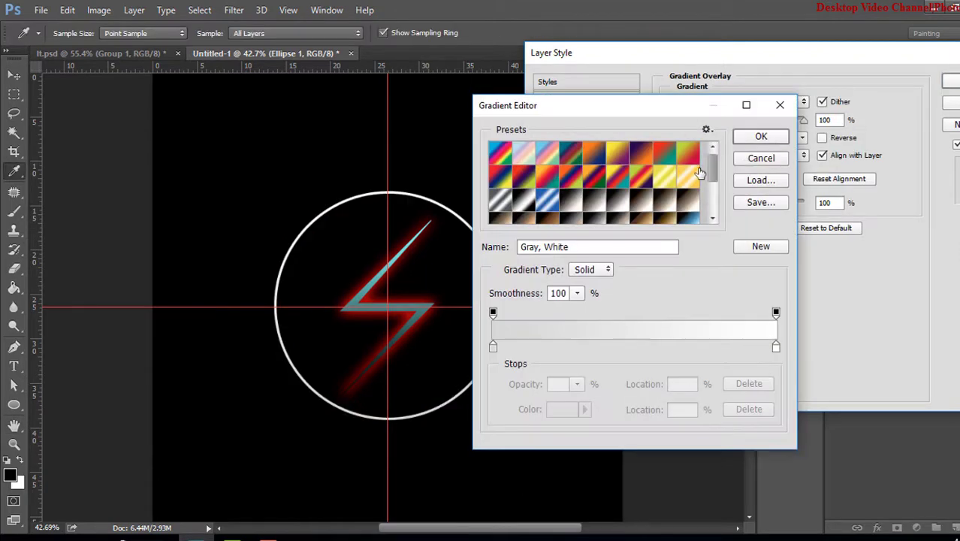
click(666, 159)
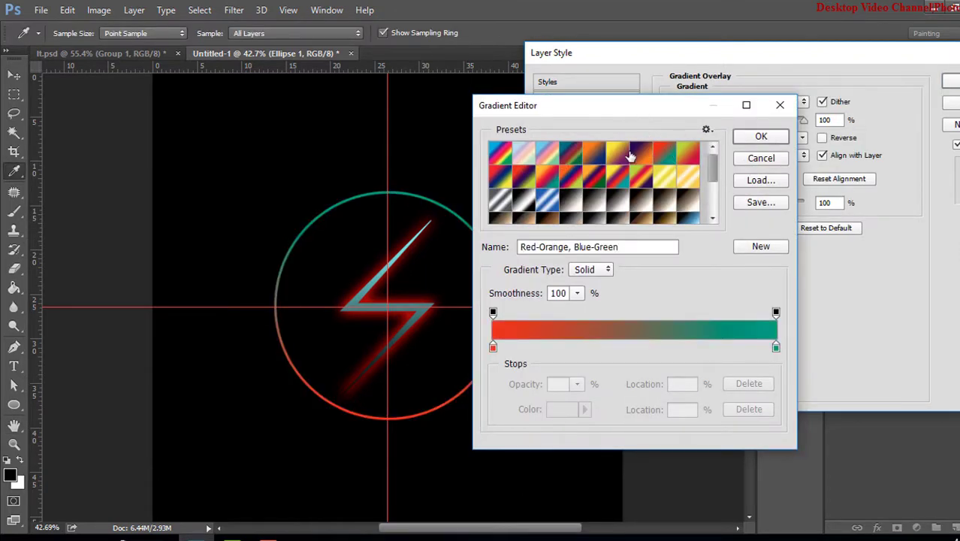
click(642, 154)
drag(627, 117, 660, 118)
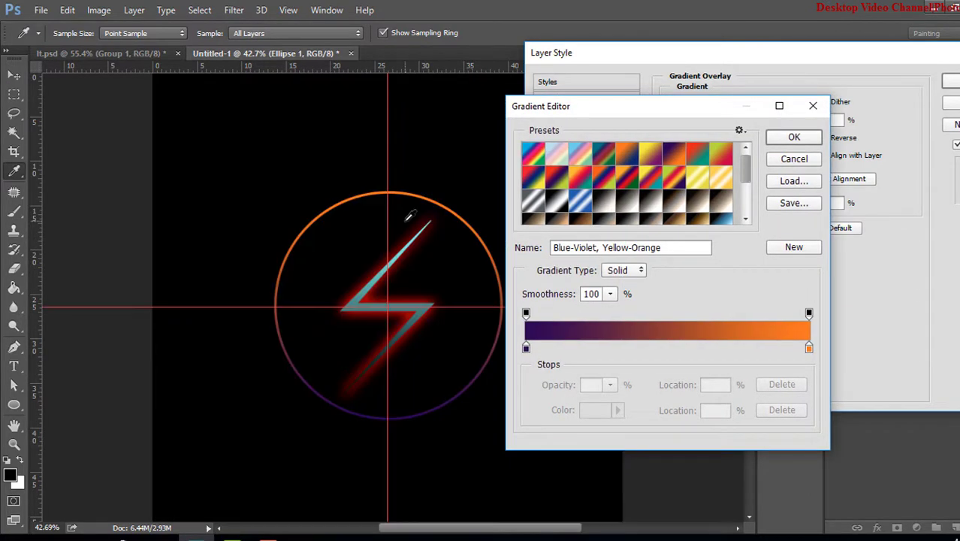
drag(745, 175, 736, 222)
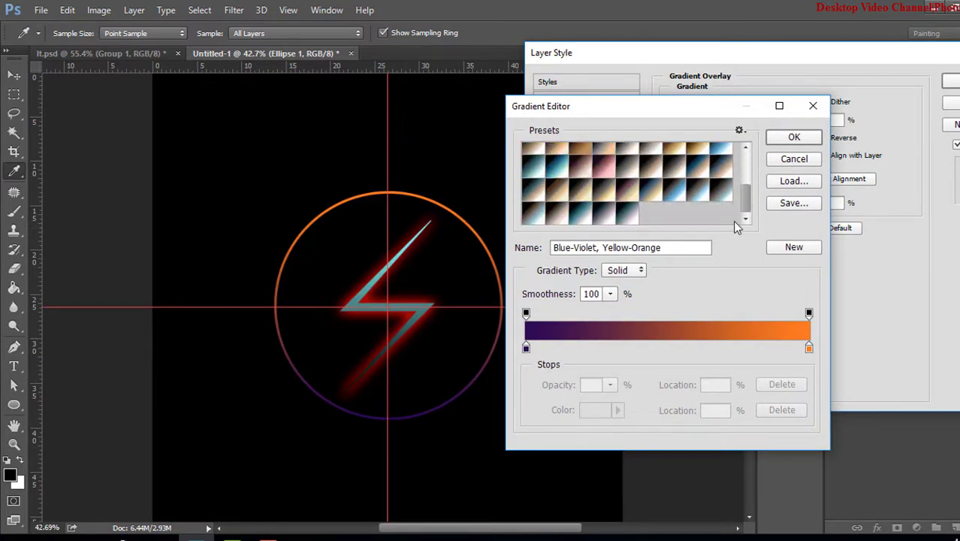
click(592, 173)
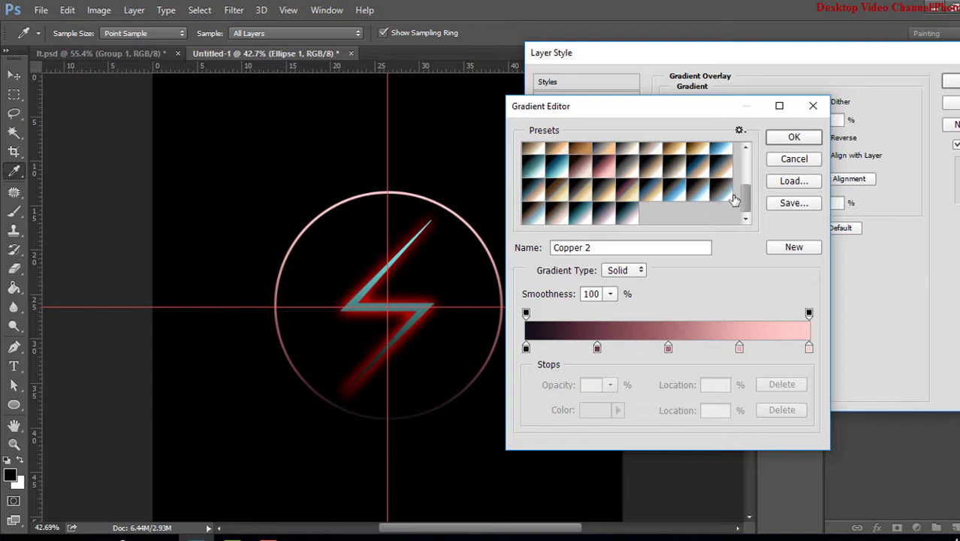
- Make the end stop saturated red and the start stop dark purplish grey
click(809, 349)
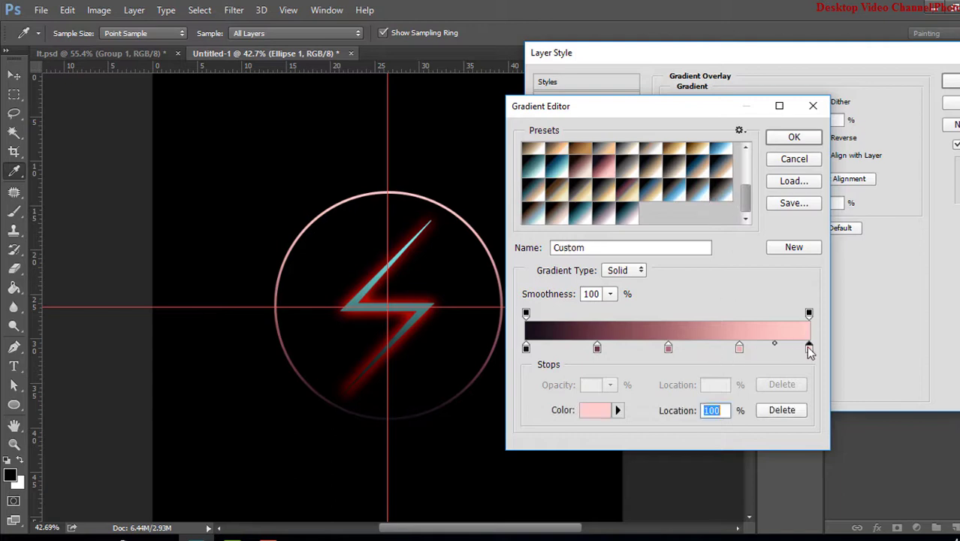
click(596, 410)
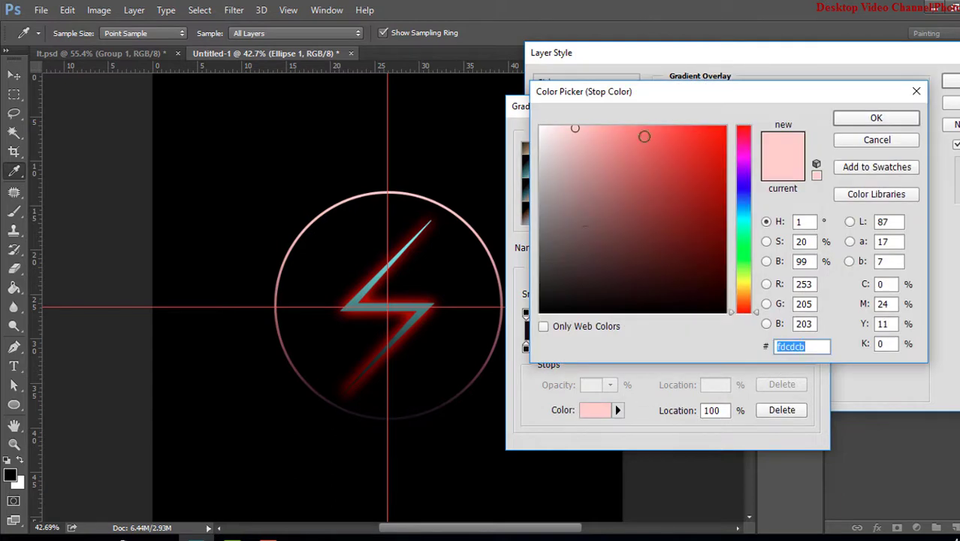
click(655, 130)
click(714, 131)
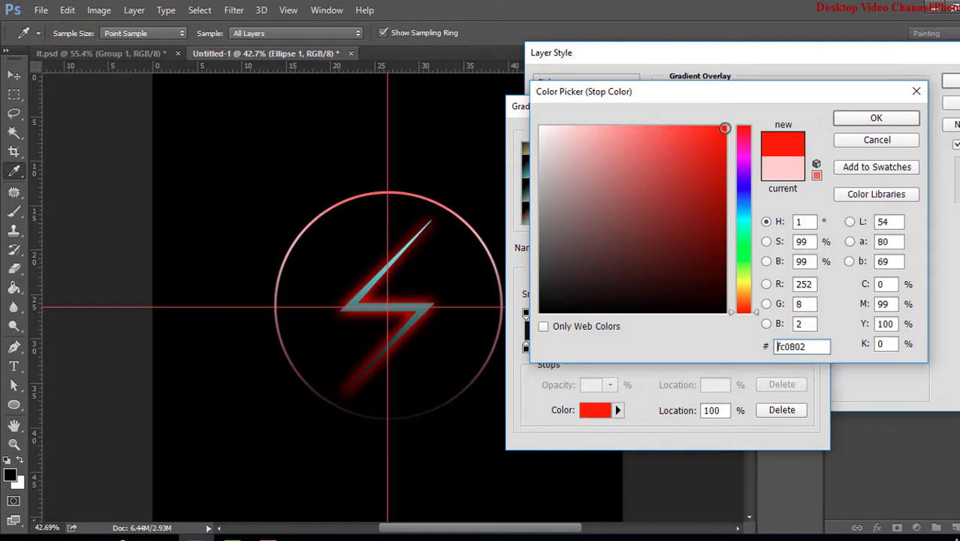
click(842, 122)
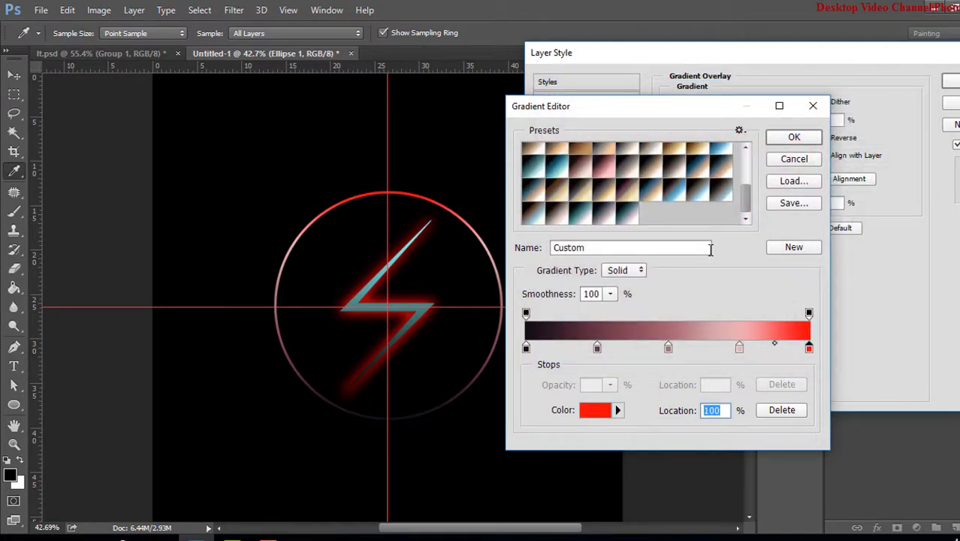
click(525, 348)
click(595, 410)
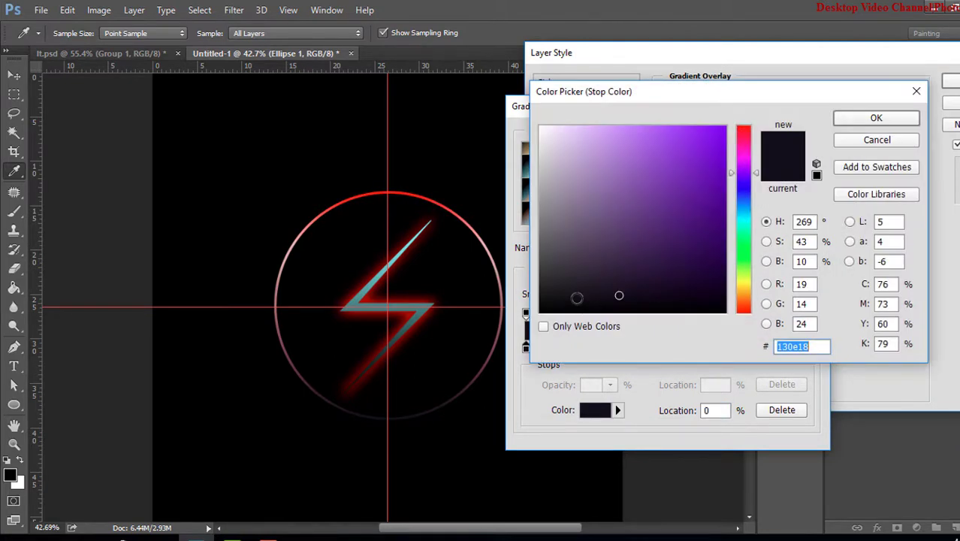
click(607, 276)
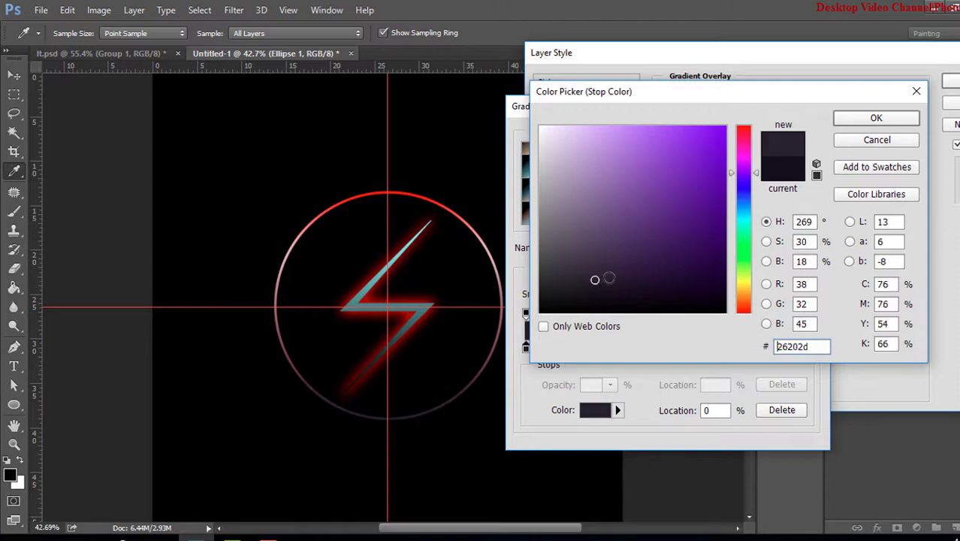
click(864, 118)
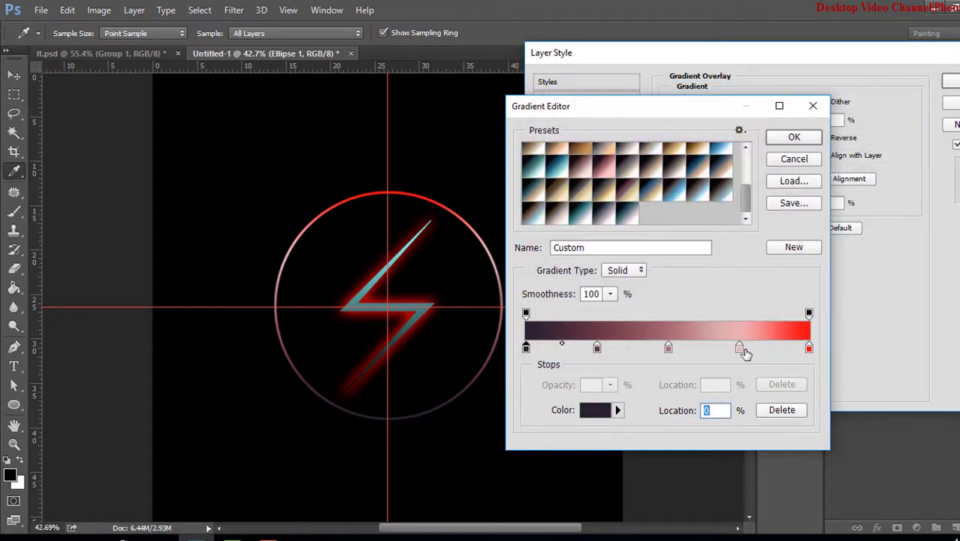
- Set the 75% stop to near-white and the 25% stop to bright cyan
click(740, 347)
click(597, 410)
drag(568, 139, 544, 134)
click(876, 118)
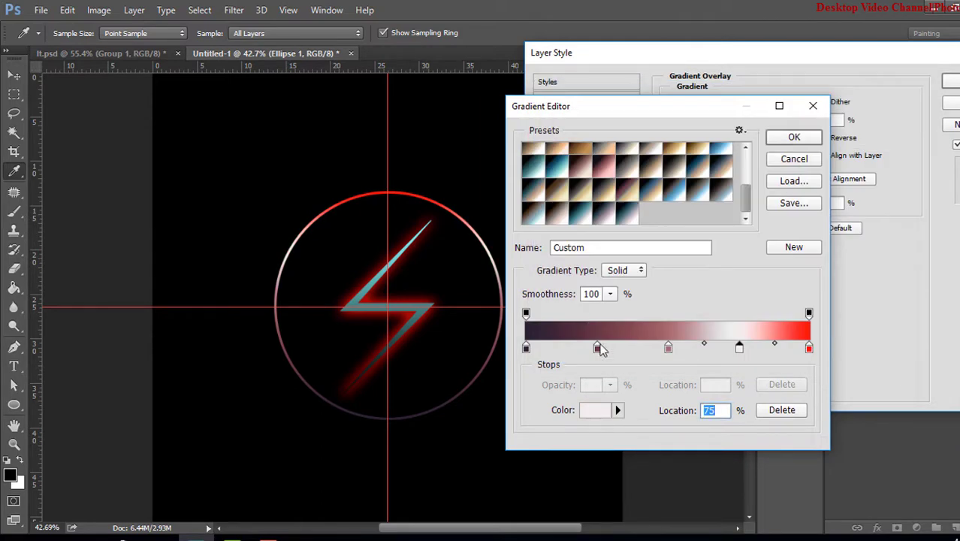
click(597, 348)
click(597, 410)
click(742, 220)
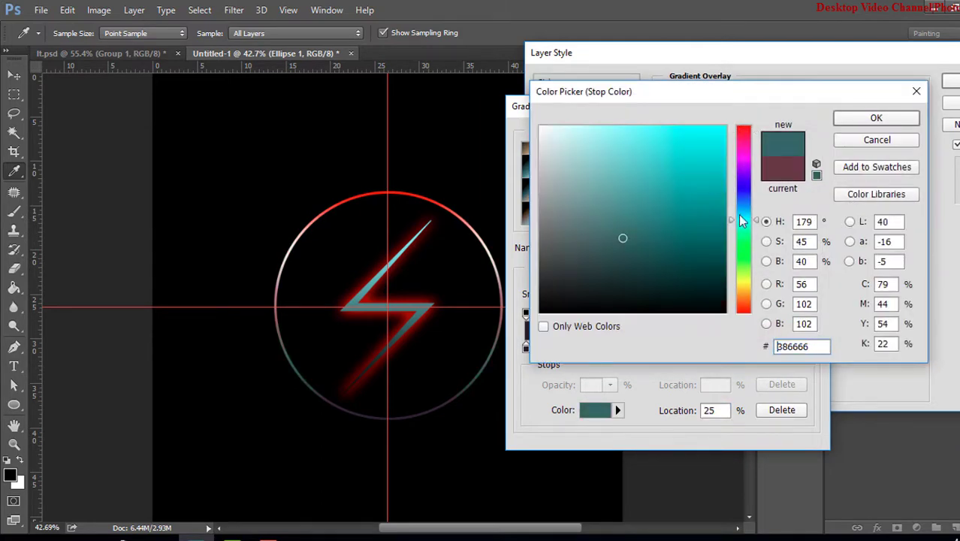
drag(686, 134, 720, 131)
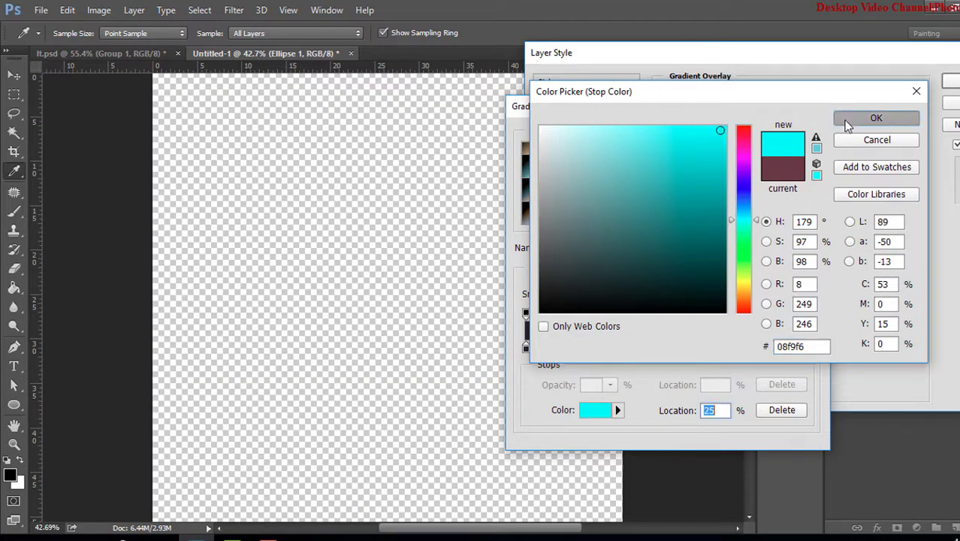
click(876, 118)
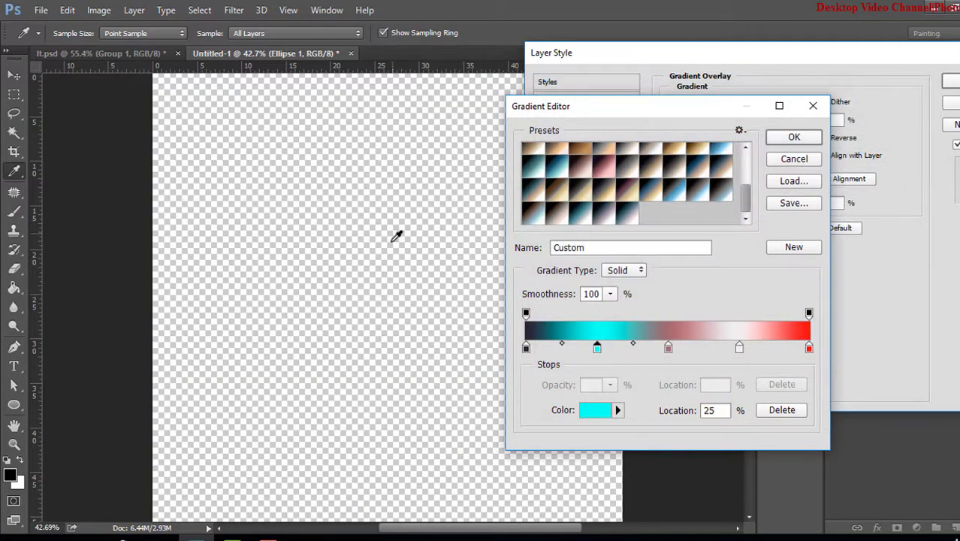
click(391, 249)
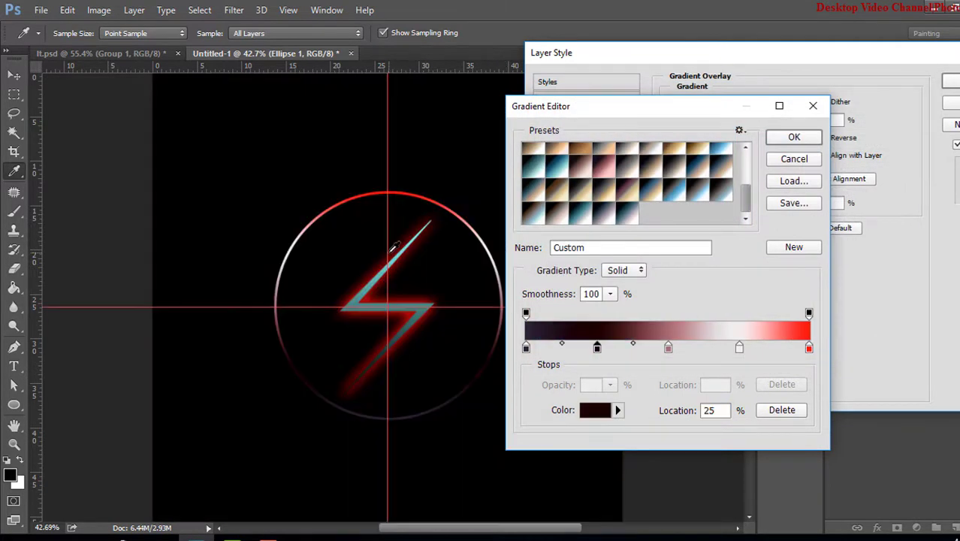
- Reset the 25% stop to bright cyan and make the start stop red
click(597, 348)
click(597, 410)
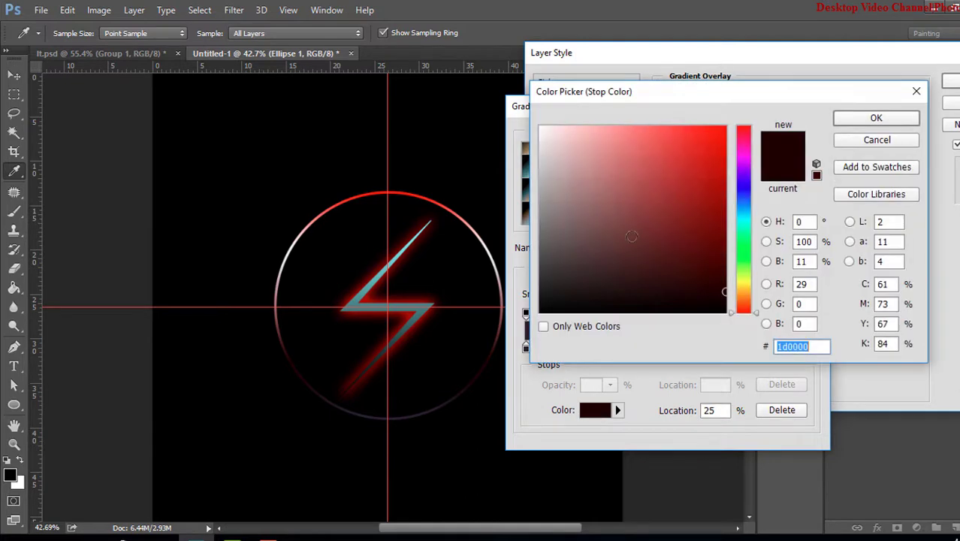
click(742, 223)
click(719, 128)
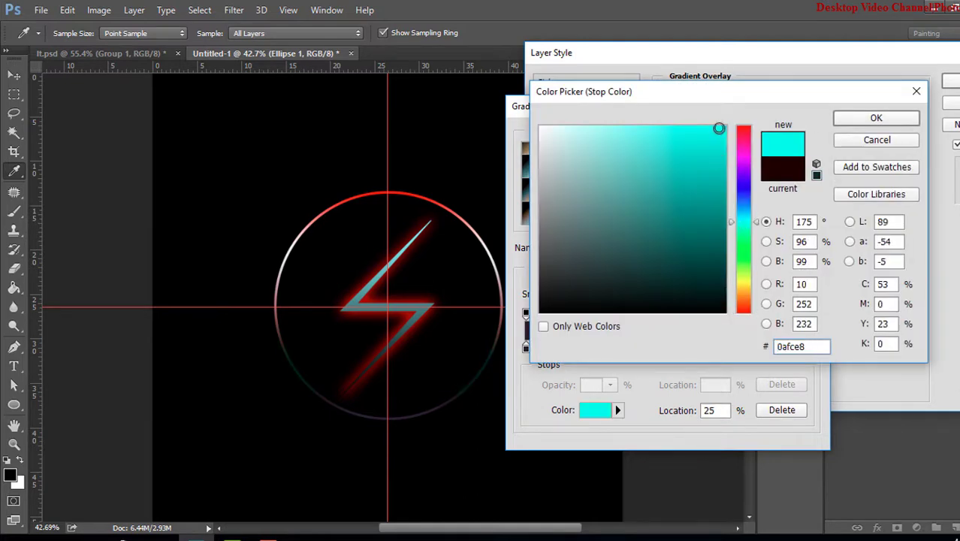
click(875, 120)
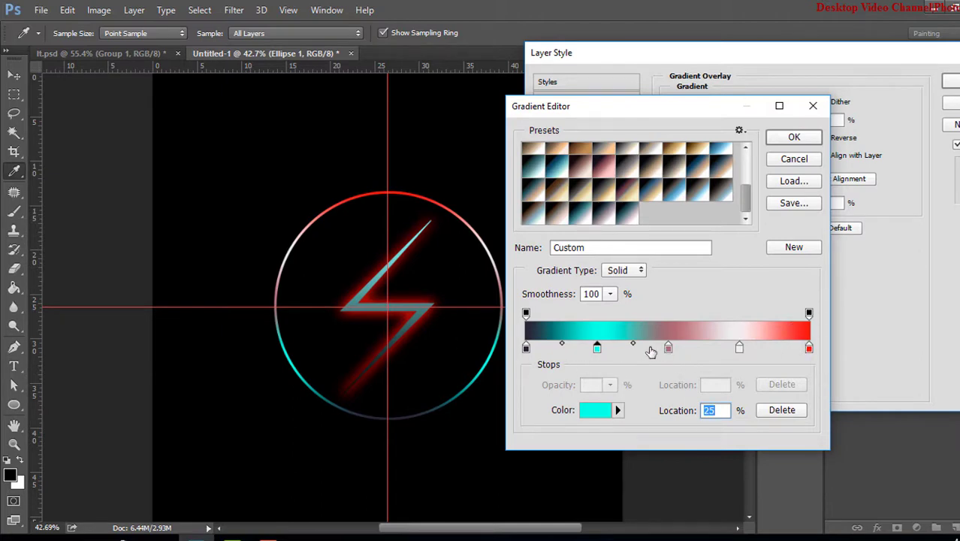
click(526, 347)
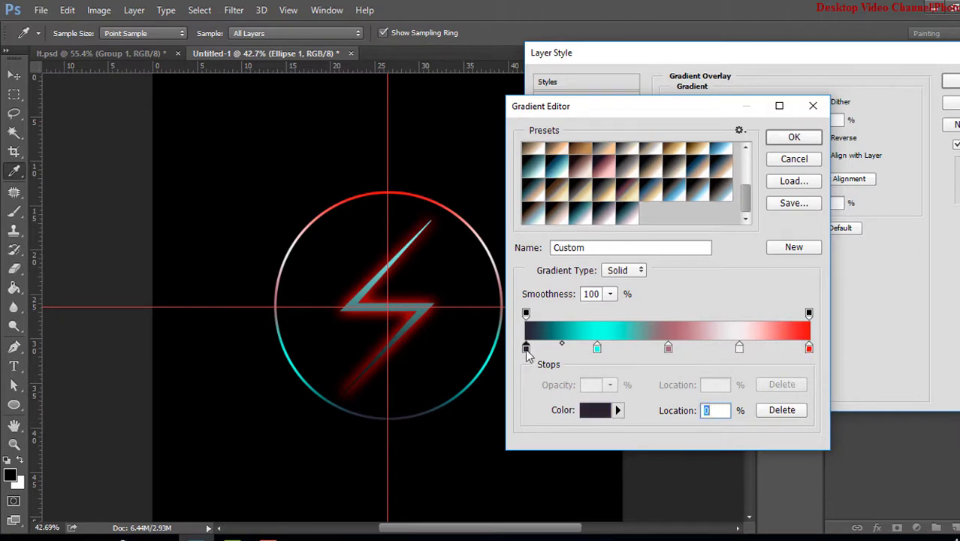
click(800, 332)
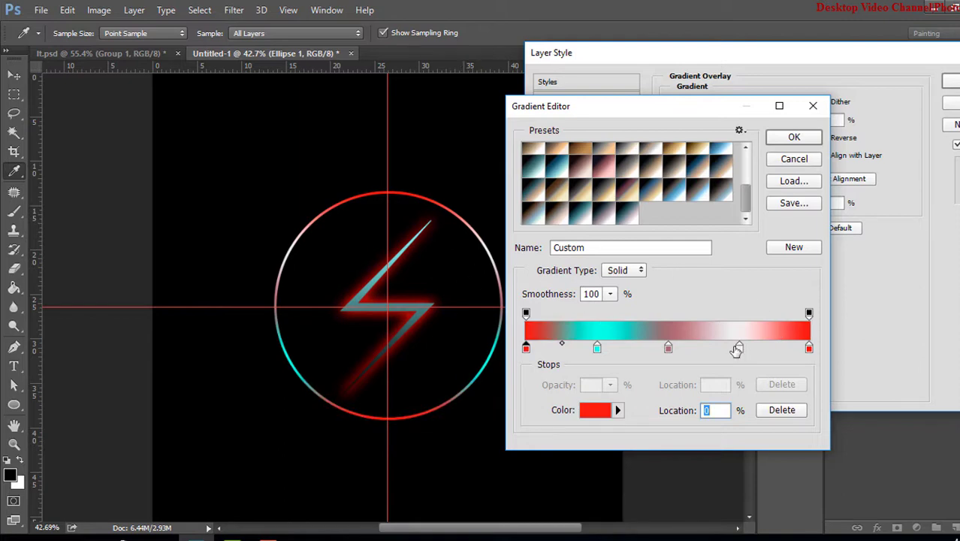
- Set the 75% stop near-white, the 50% stop dusky pink 6c4549, and apply
click(739, 347)
click(598, 413)
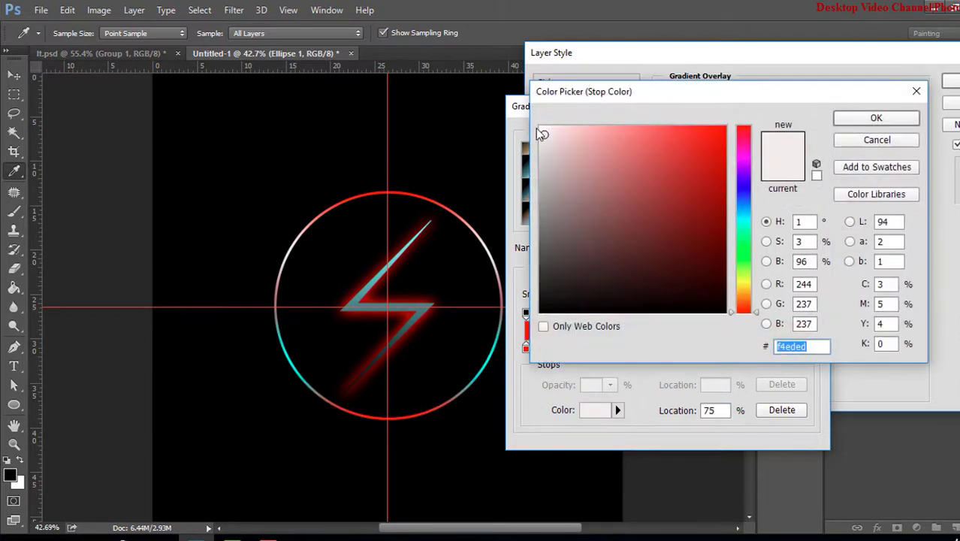
click(543, 126)
click(863, 117)
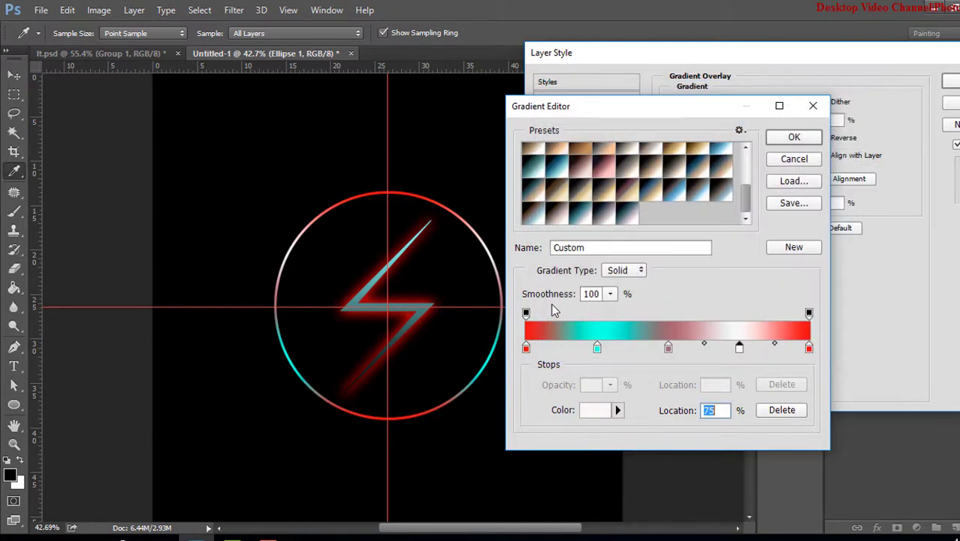
click(667, 347)
click(598, 410)
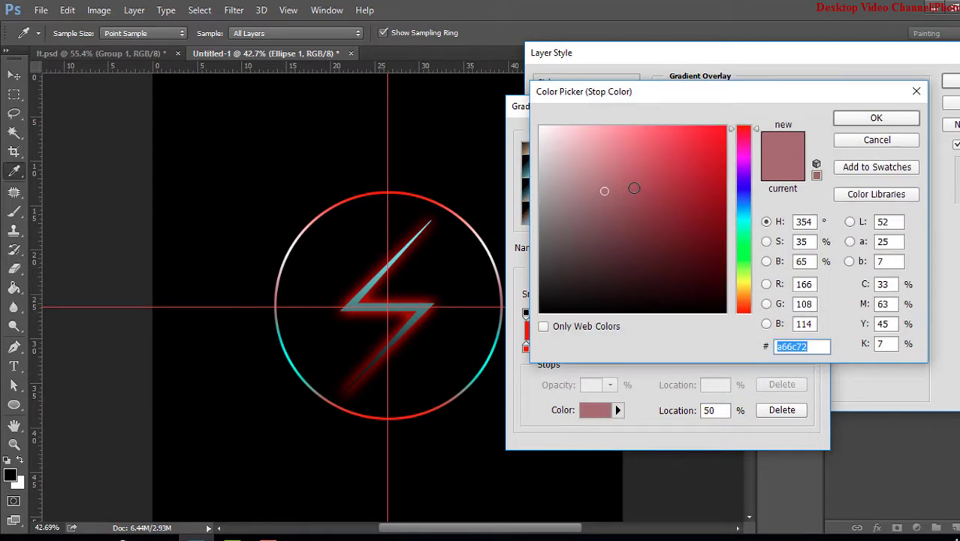
drag(634, 188, 606, 233)
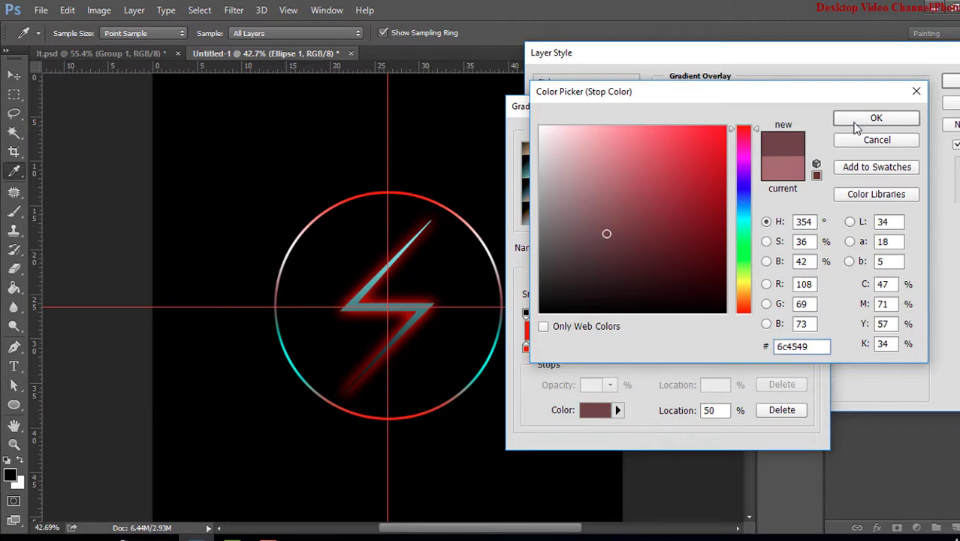
click(864, 119)
click(795, 134)
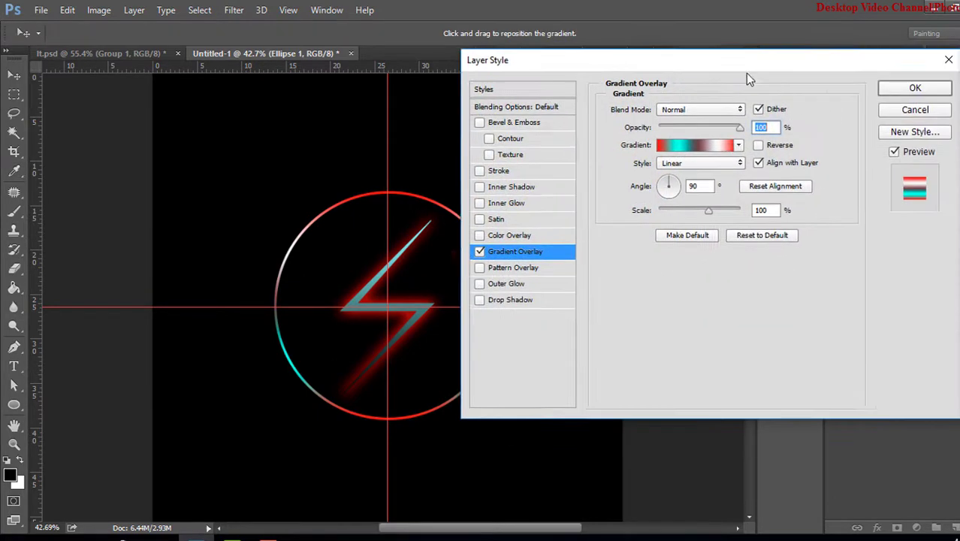
click(915, 88)
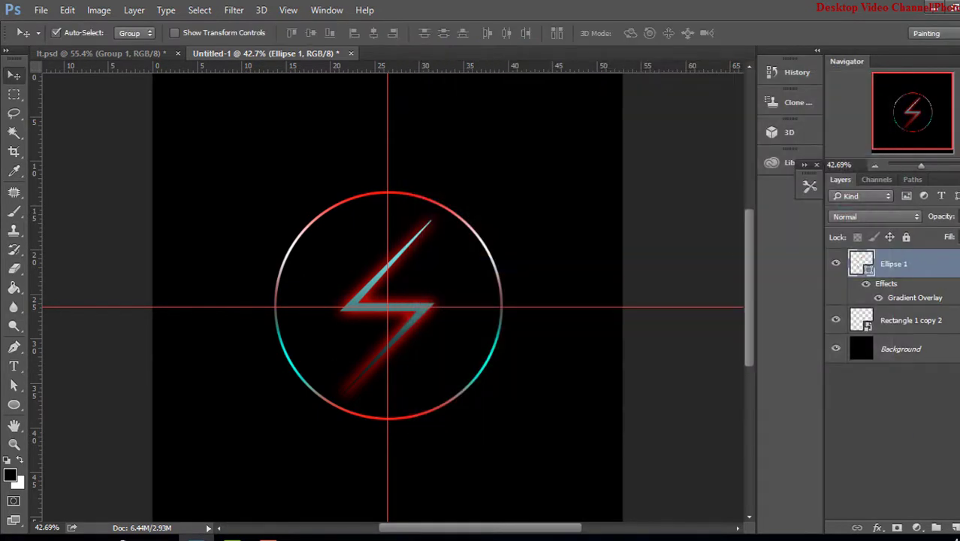
- Compare with the lt.psd reference, then add an Outer Glow to the ring
click(102, 53)
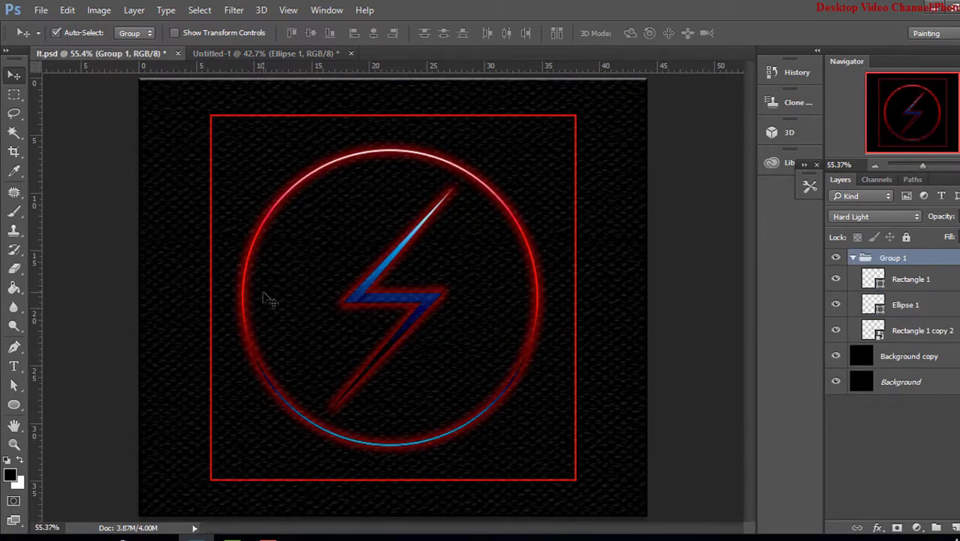
click(265, 54)
right_click(942, 263)
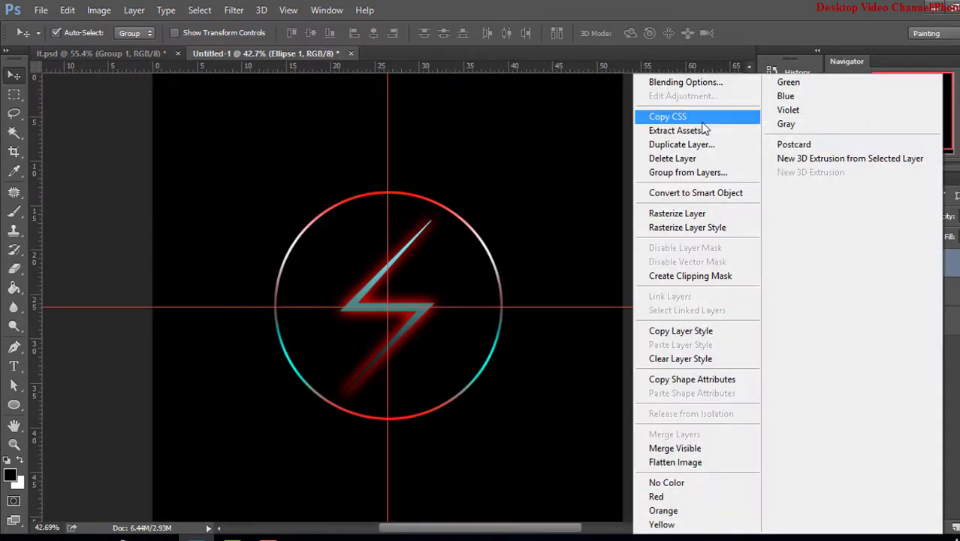
click(665, 84)
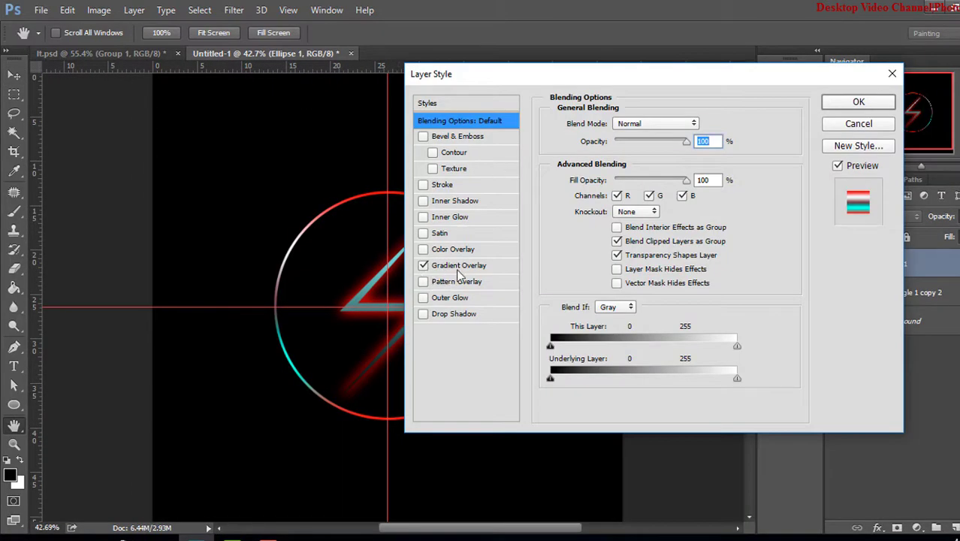
click(456, 298)
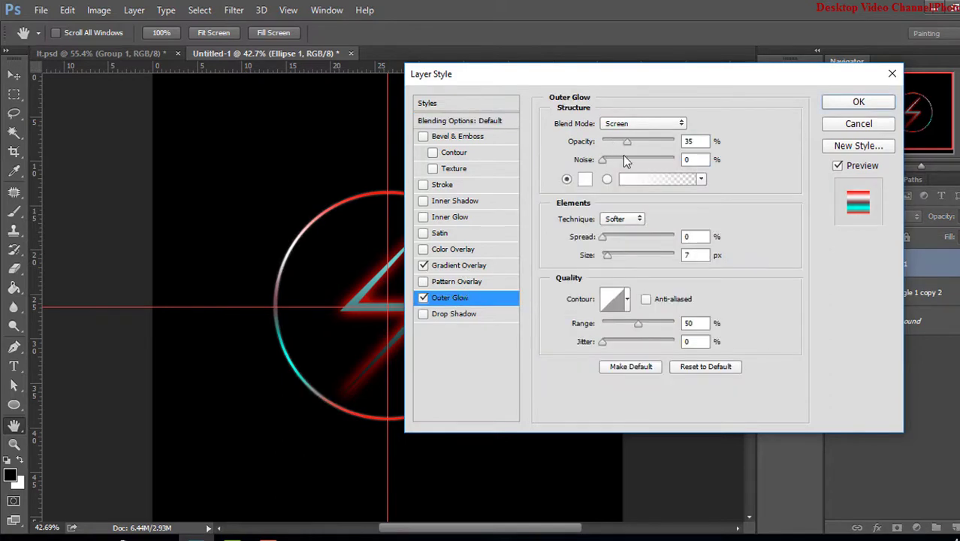
- Make the ring's glow red fd0303 at 48% opacity, 13% spread, larger size
click(585, 179)
click(724, 129)
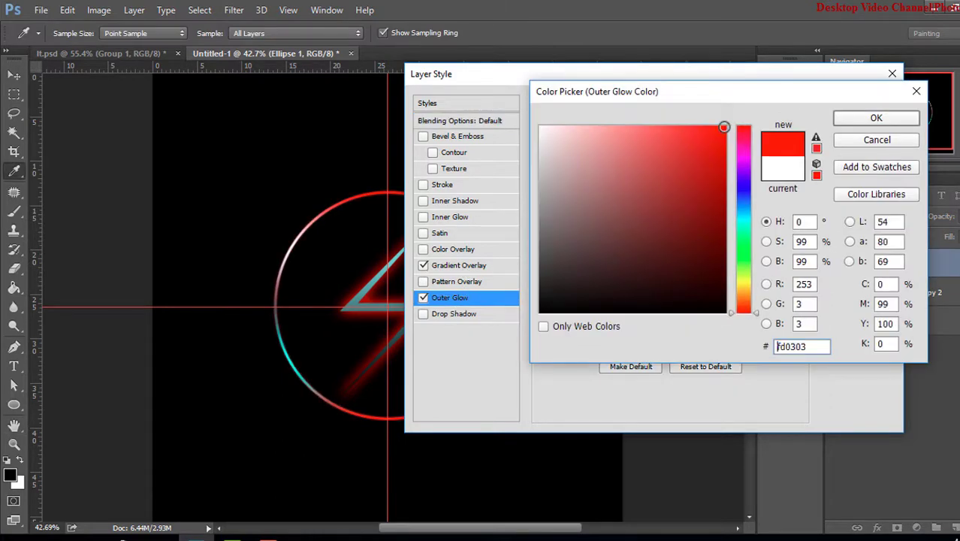
click(865, 122)
mouse_move(607, 237)
mouse_down()
mouse_move(619, 236)
mouse_move(616, 255)
mouse_up()
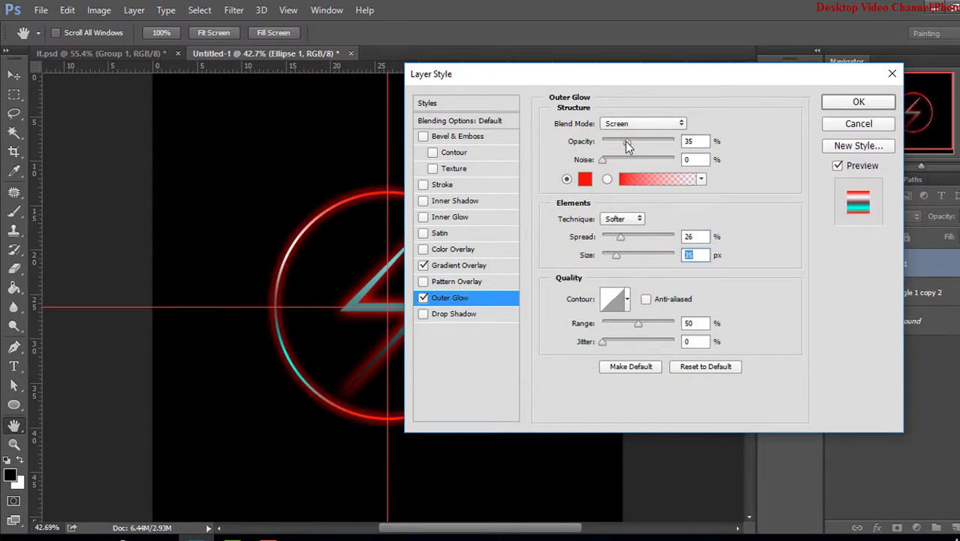
drag(627, 141, 636, 143)
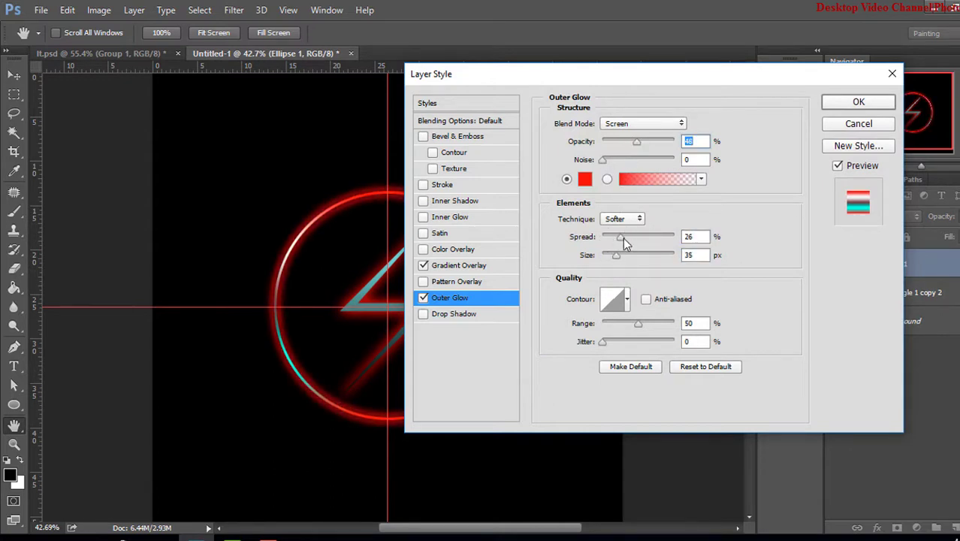
mouse_move(616, 256)
mouse_down()
mouse_move(612, 238)
mouse_move(617, 256)
mouse_up()
- Apply the ring's glow, check the reference, and recentre the ring on the canvas
click(838, 106)
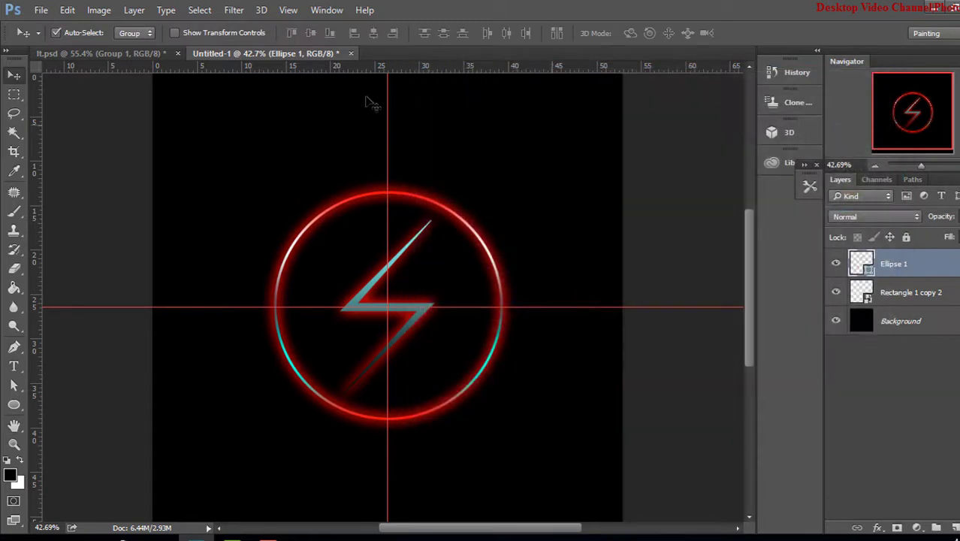
click(150, 58)
click(247, 53)
alt+click(835, 269)
alt+click(835, 268)
key(ctrl+t)
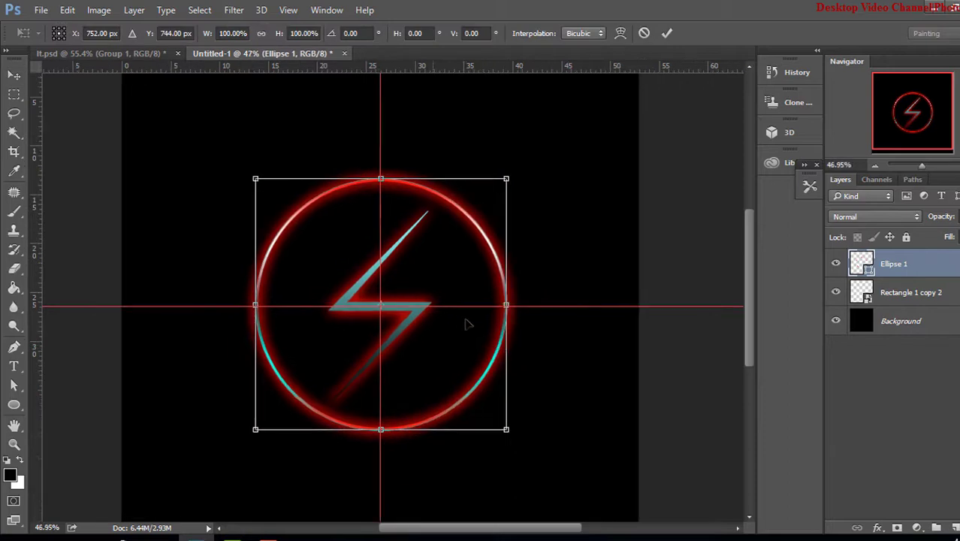
scroll(467, 324, up, 3)
drag(484, 330, 483, 334)
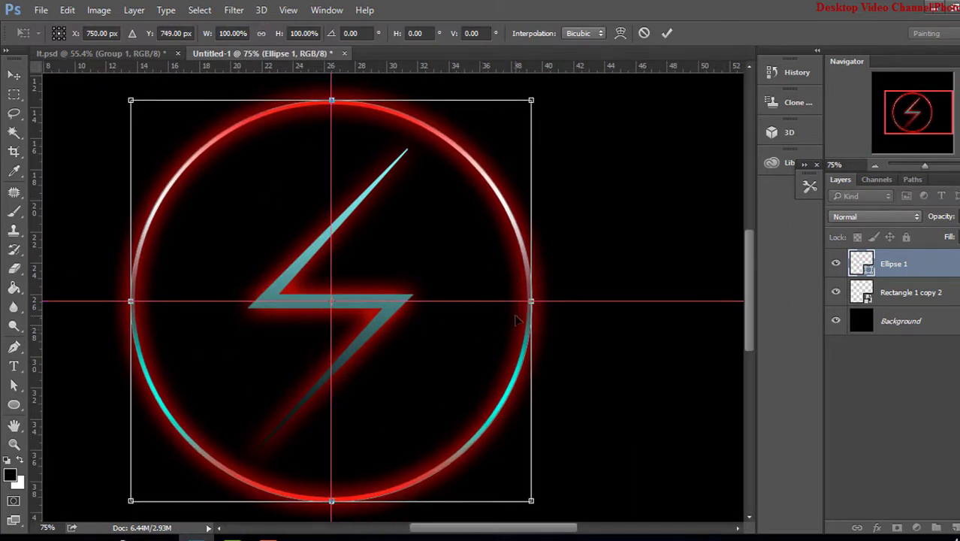
key(Return)
key(ctrl+0)
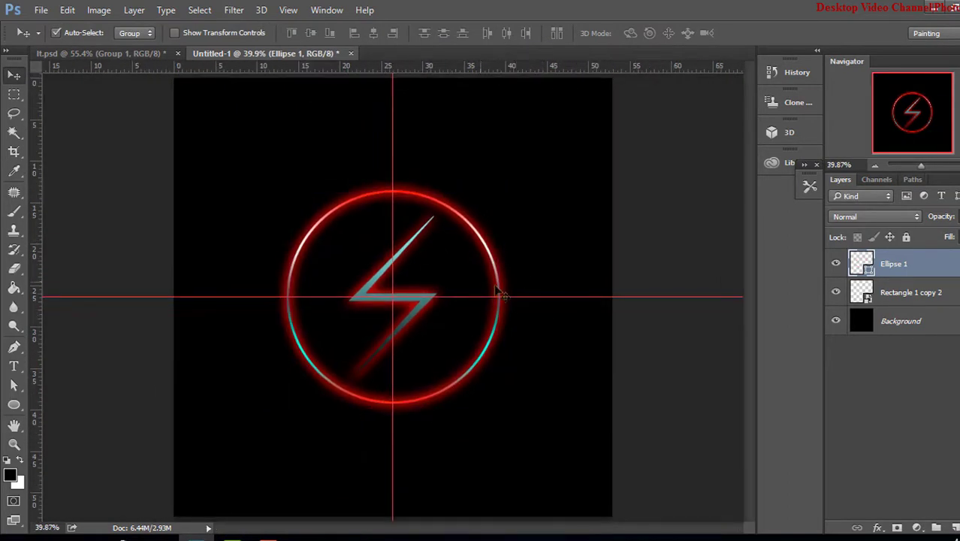
- Scale the ring and bolt up together to about 140%, then recheck the reference
shift+click(935, 294)
key(ctrl+t)
drag(497, 406, 557, 457)
key(Return)
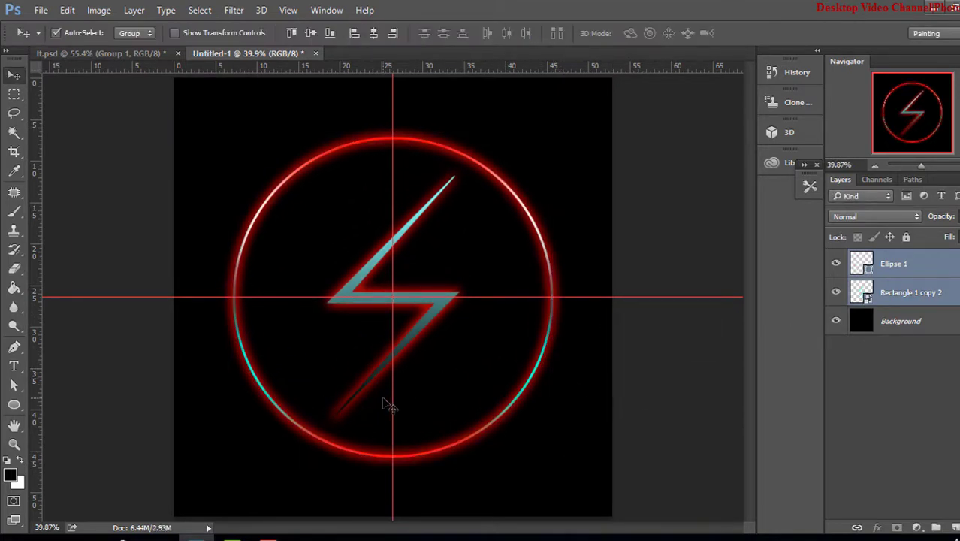
mouse_move(389, 405)
mouse_down()
mouse_move(146, 58)
mouse_move(363, 289)
mouse_up()
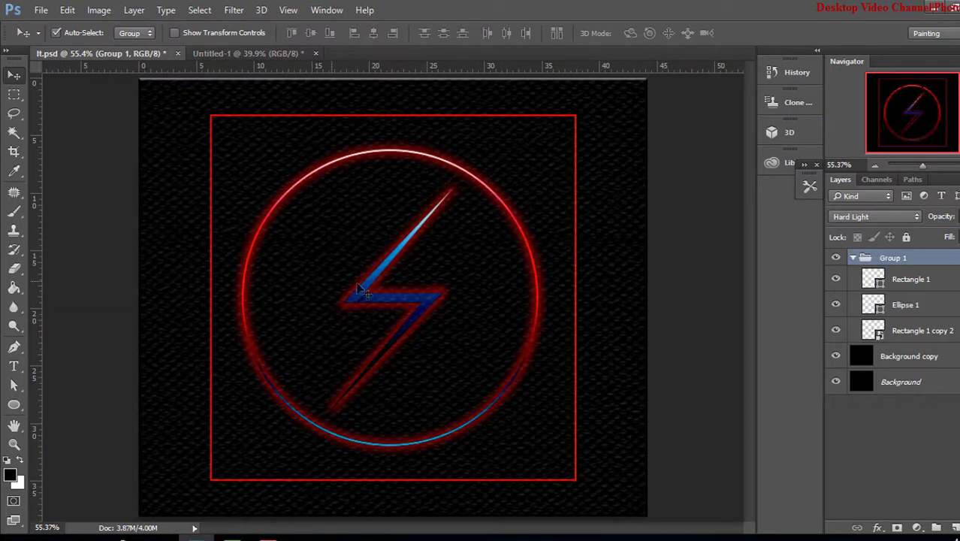
click(260, 54)
click(935, 261)
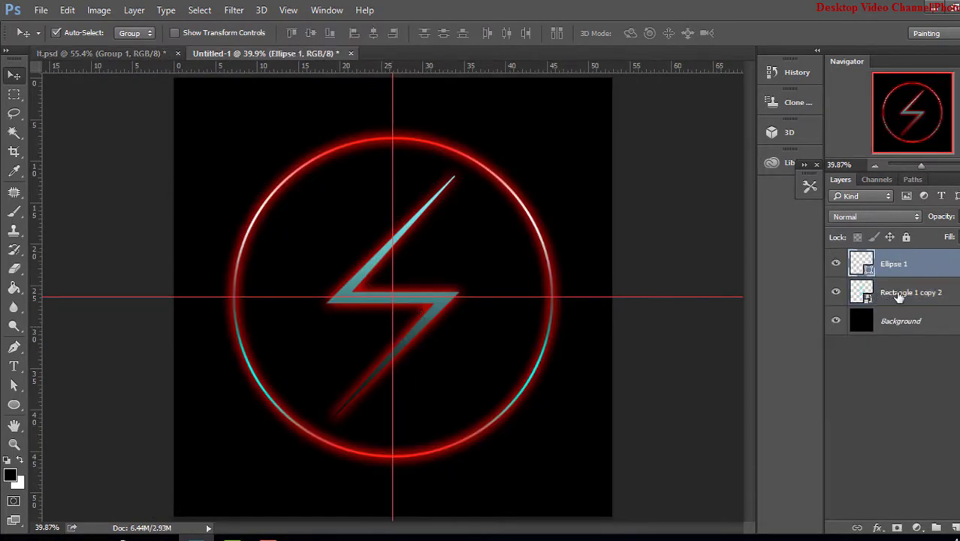
- Open the Gradient Overlay editor for the Rectangle 1 copy 2 bolt layer
click(899, 295)
right_click(899, 294)
click(683, 76)
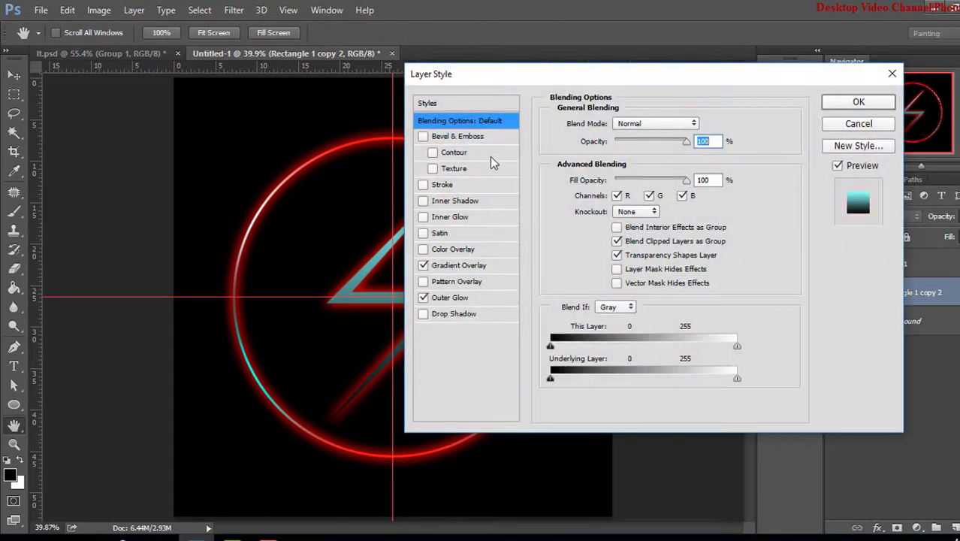
drag(485, 100, 591, 79)
click(565, 259)
click(767, 154)
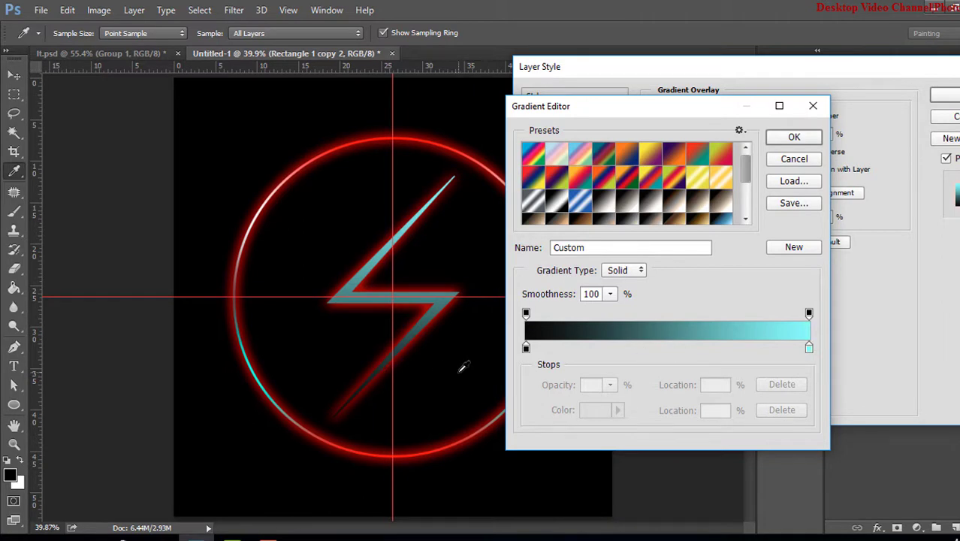
- Recolour the gradient's right stop to light blue 6880fa, apply it, and compare with lt.psd
click(809, 347)
click(599, 411)
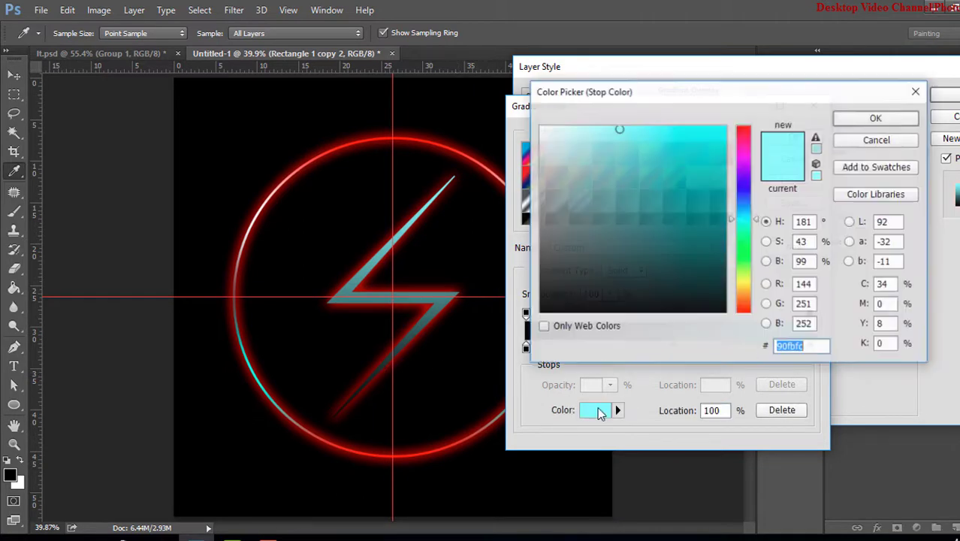
click(740, 194)
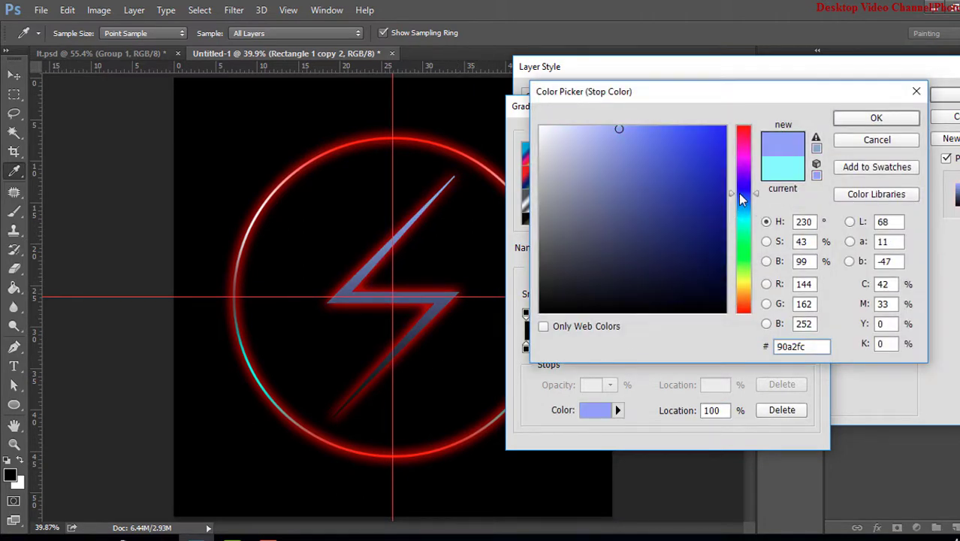
mouse_move(705, 211)
mouse_down()
mouse_move(709, 173)
mouse_move(681, 135)
mouse_up()
click(659, 129)
click(659, 136)
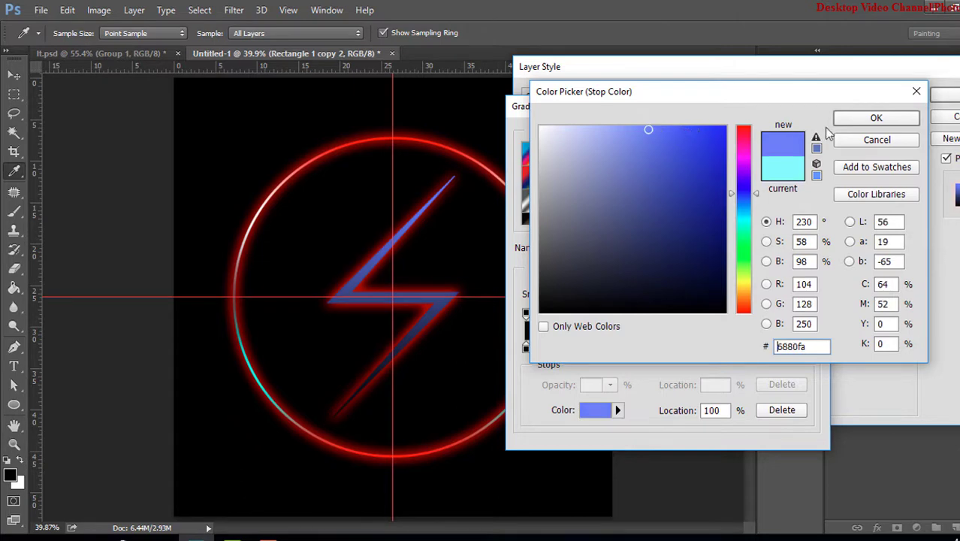
click(915, 115)
click(793, 136)
click(943, 96)
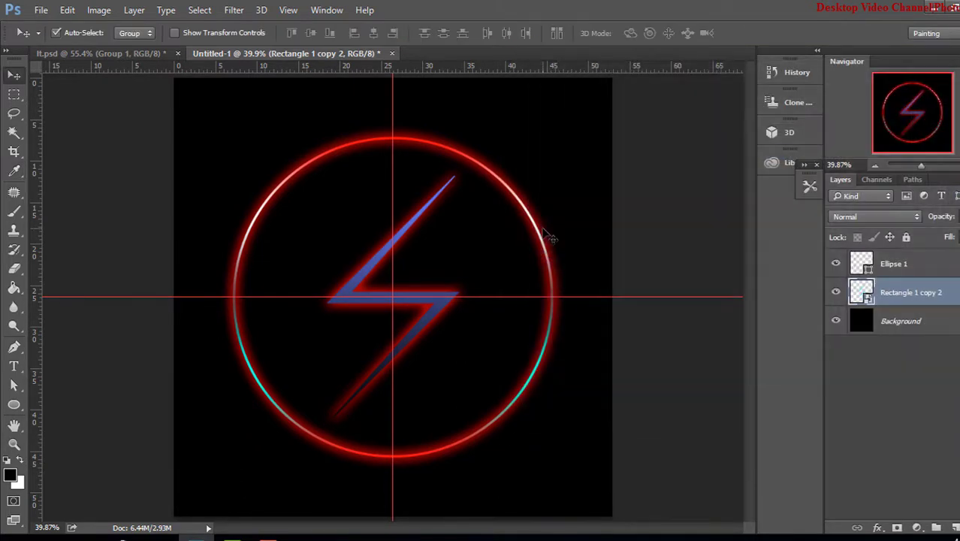
click(106, 53)
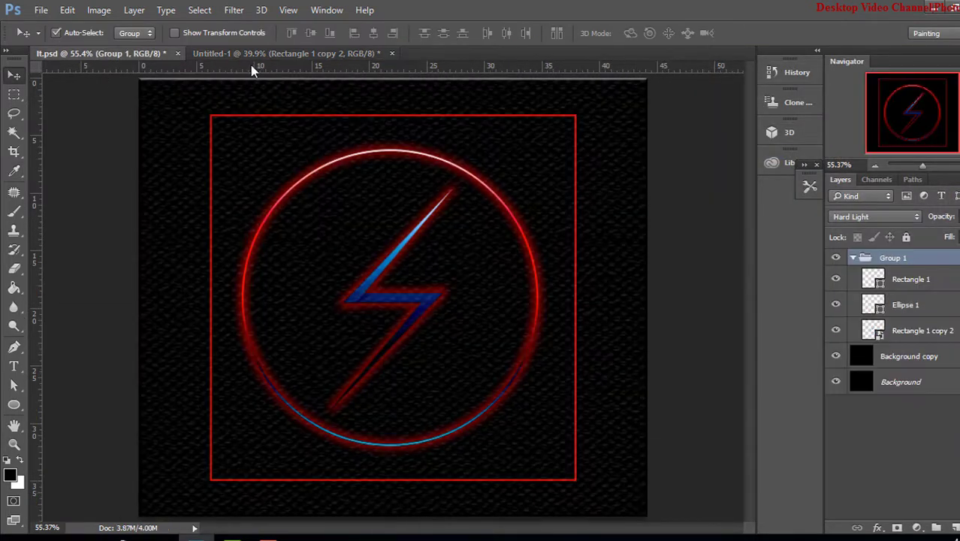
click(267, 55)
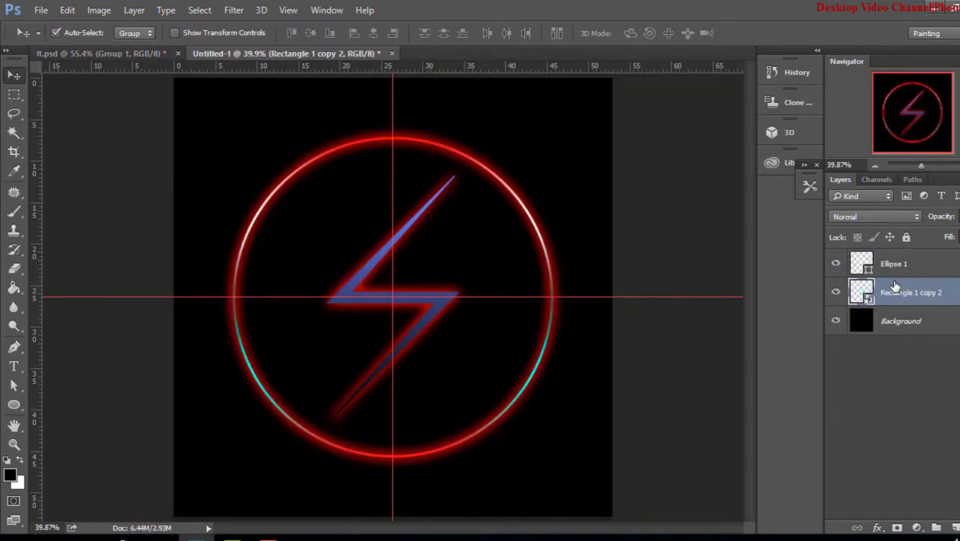
- Duplicate the Background layer and enable Bevel & Emboss with Contour on Background copy
click(893, 321)
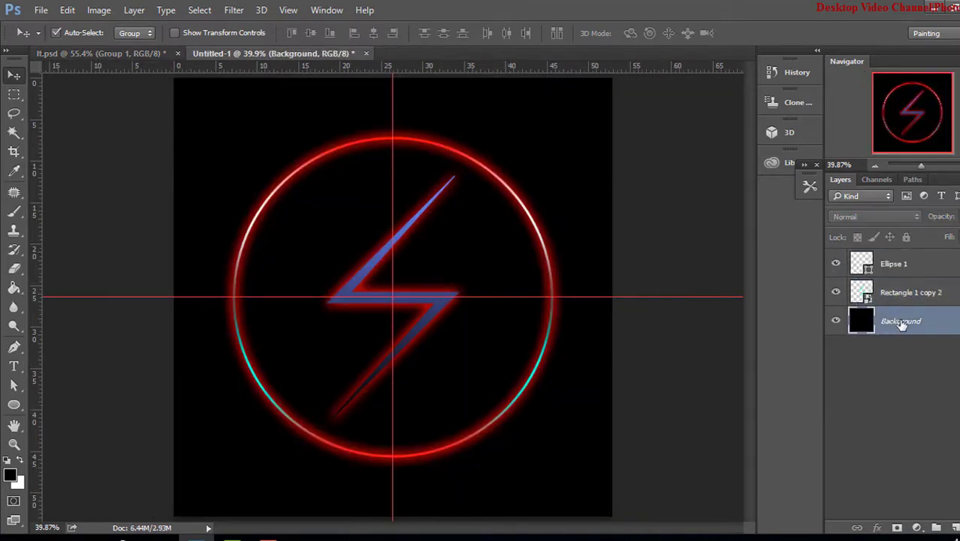
mouse_move(901, 323)
mouse_down()
mouse_move(901, 519)
mouse_move(955, 528)
mouse_up()
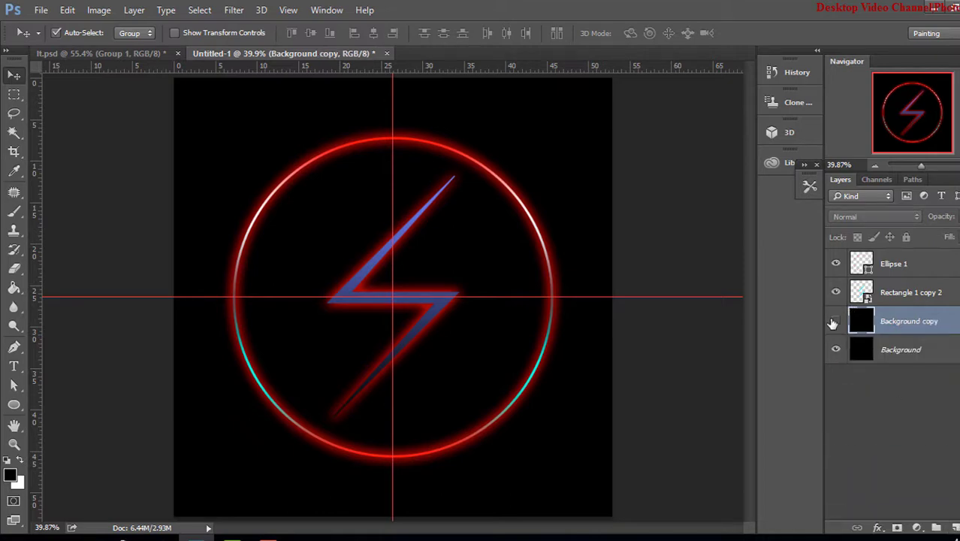
right_click(955, 321)
click(706, 86)
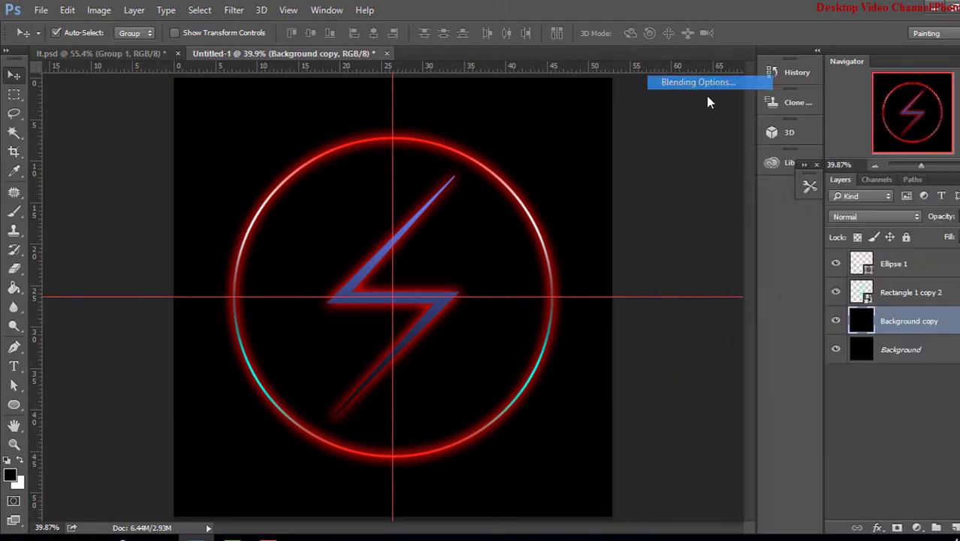
drag(349, 57, 527, 53)
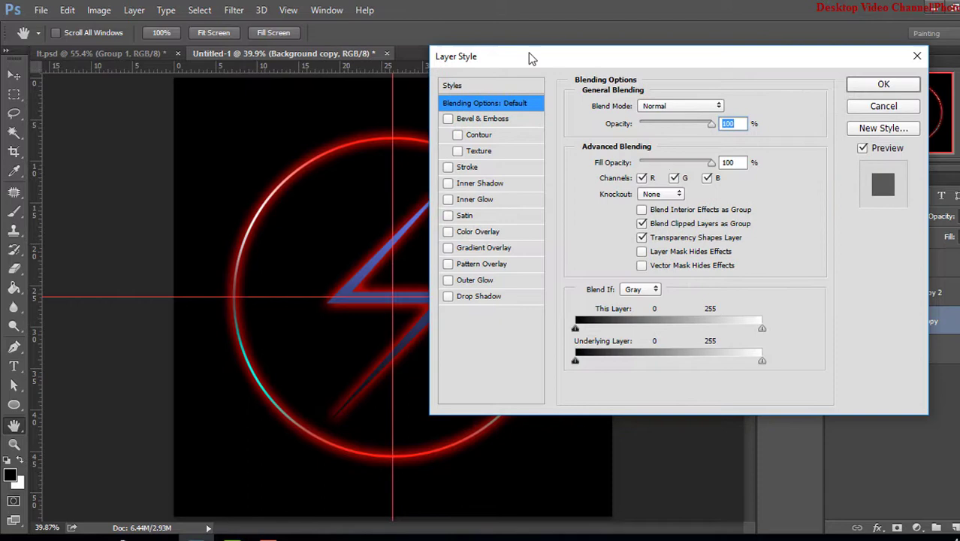
click(459, 149)
click(461, 134)
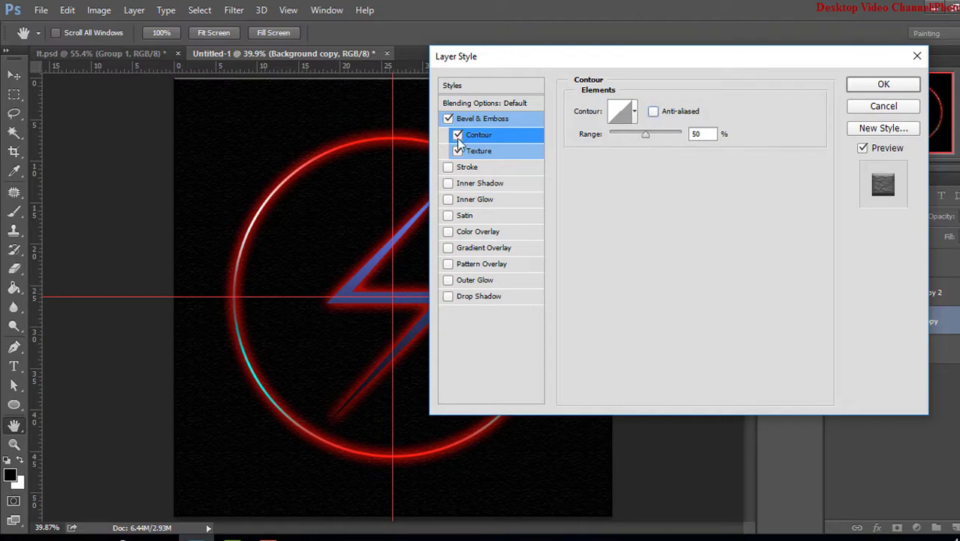
- Enable the bevel Texture and choose a fine grainy pattern after trying several
click(488, 150)
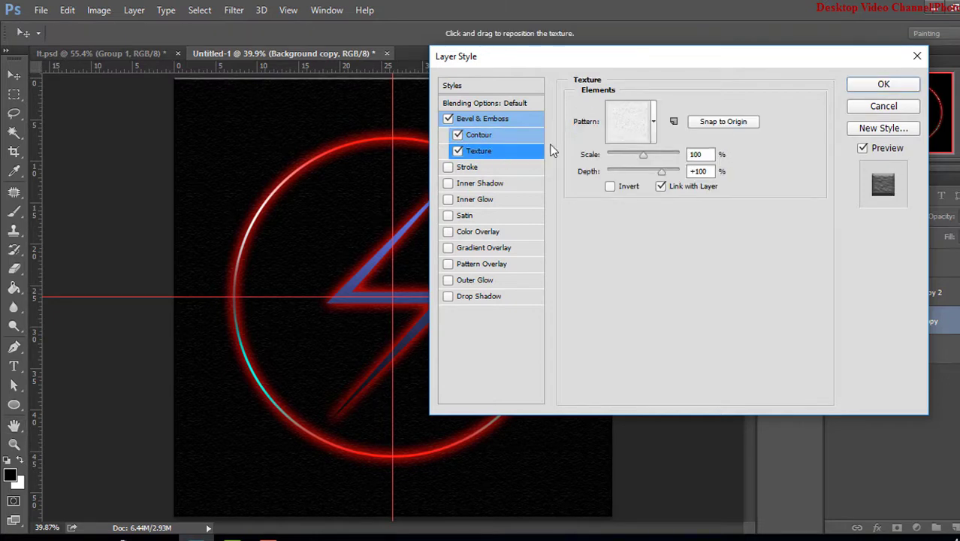
click(653, 124)
click(669, 192)
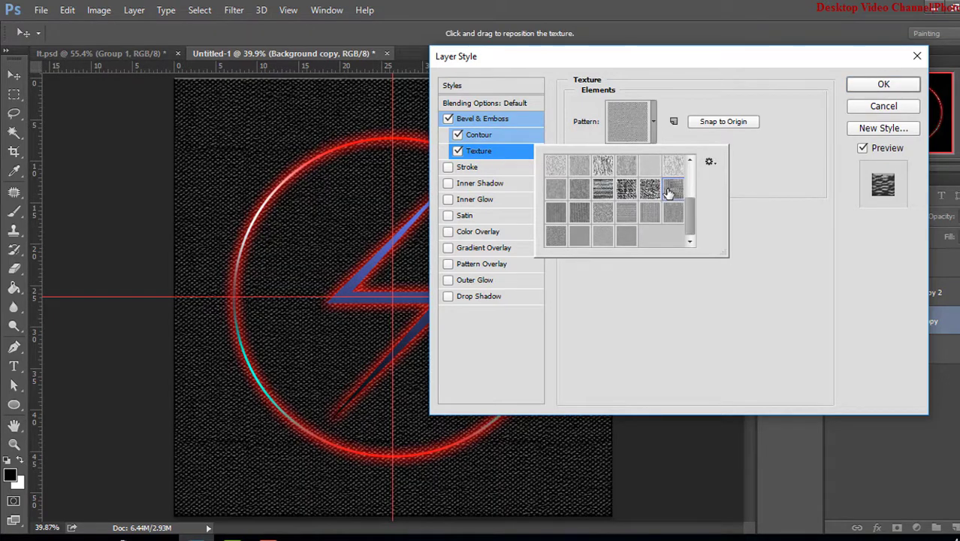
click(650, 189)
click(651, 212)
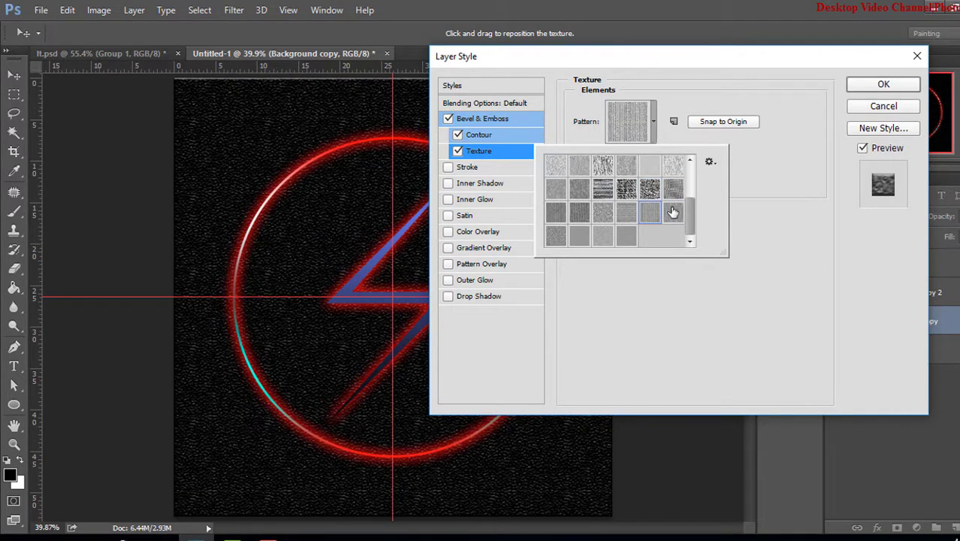
click(672, 213)
click(628, 191)
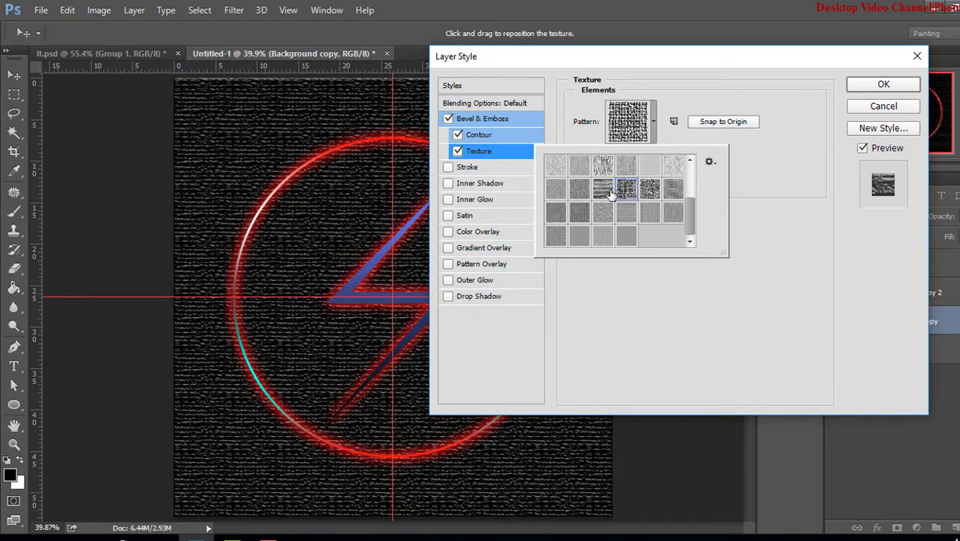
click(608, 194)
scroll(601, 197, up, 2)
scroll(601, 196, up, 2)
click(673, 166)
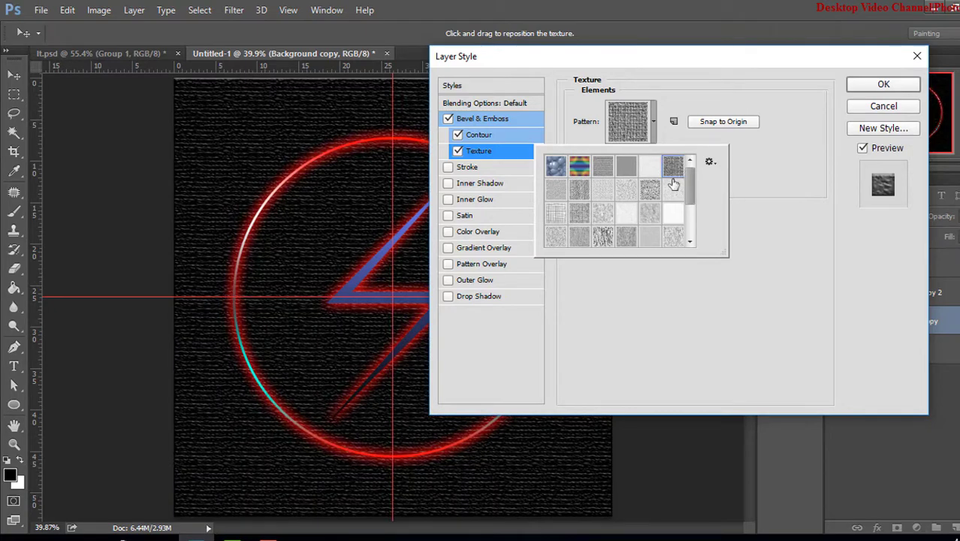
scroll(676, 181, down, 2)
click(674, 189)
click(676, 216)
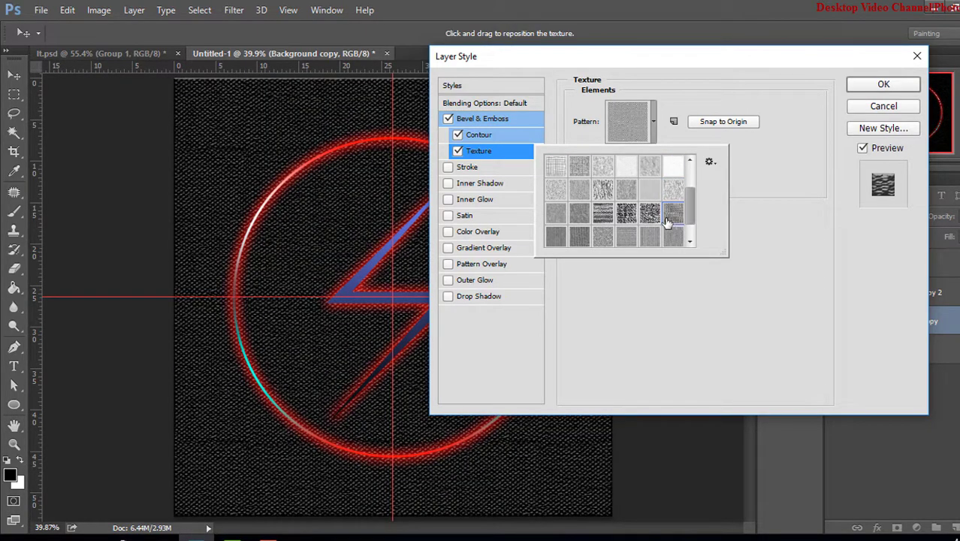
scroll(682, 217, down, 1)
click(579, 215)
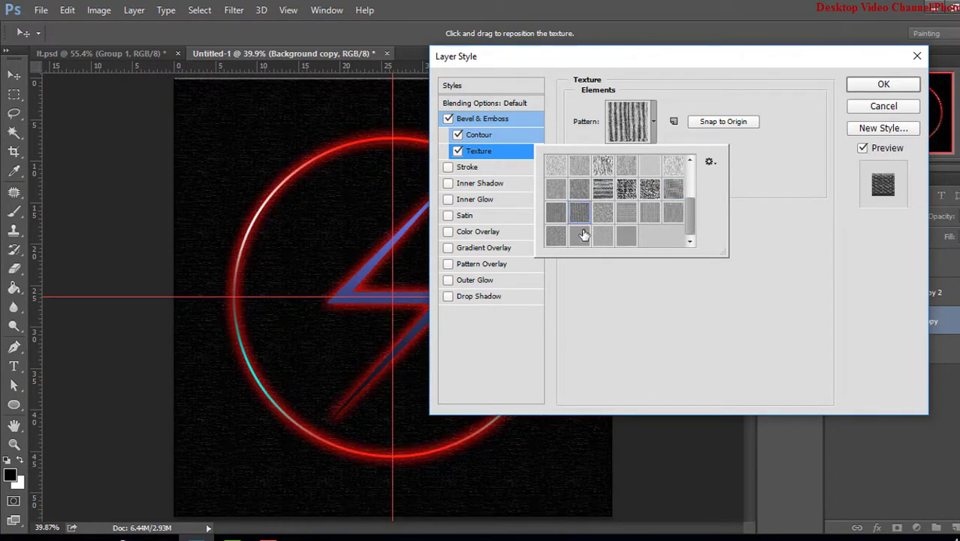
click(579, 237)
click(604, 238)
click(556, 238)
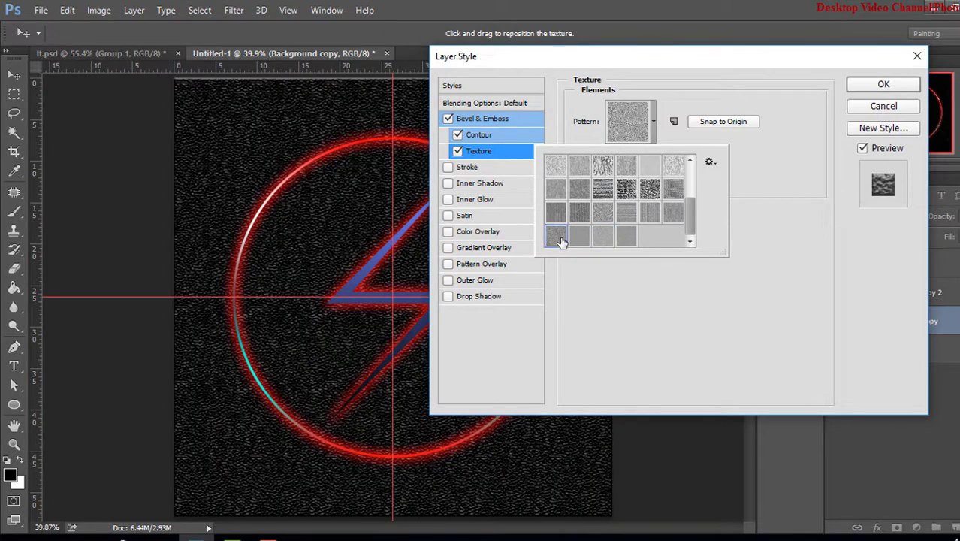
click(671, 215)
click(674, 191)
click(712, 65)
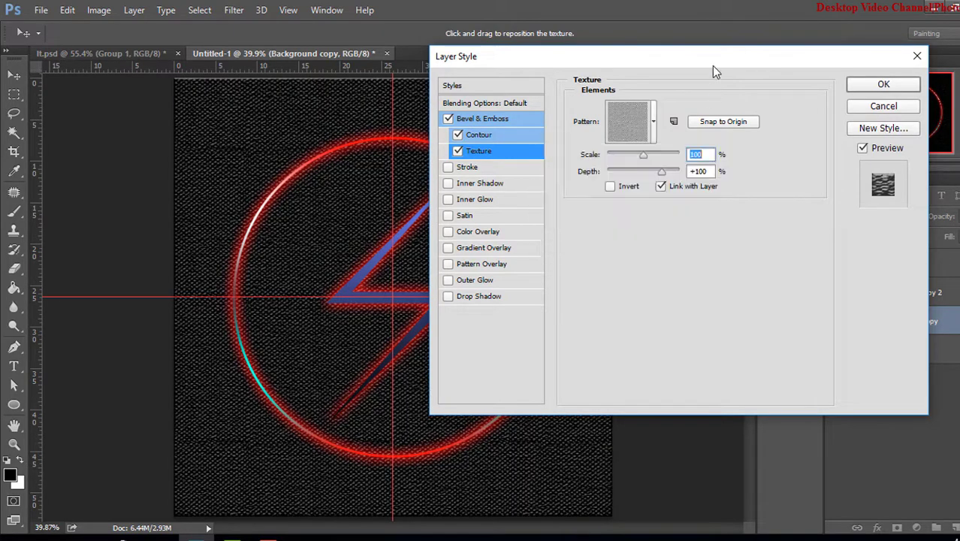
- Set the texture to Scale 128% and Depth +34, then apply the layer style
mouse_move(645, 158)
mouse_down()
mouse_move(660, 173)
mouse_move(649, 172)
mouse_up()
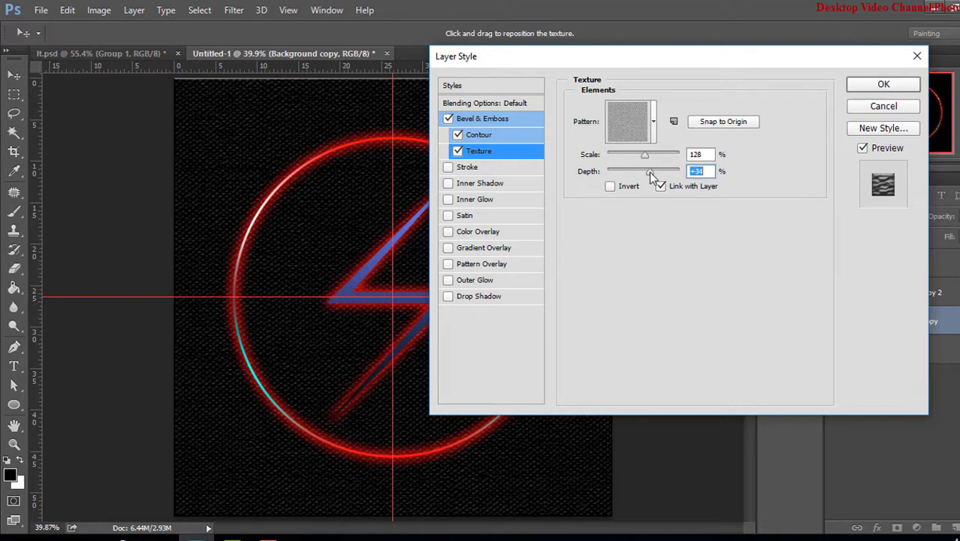
click(609, 185)
click(610, 186)
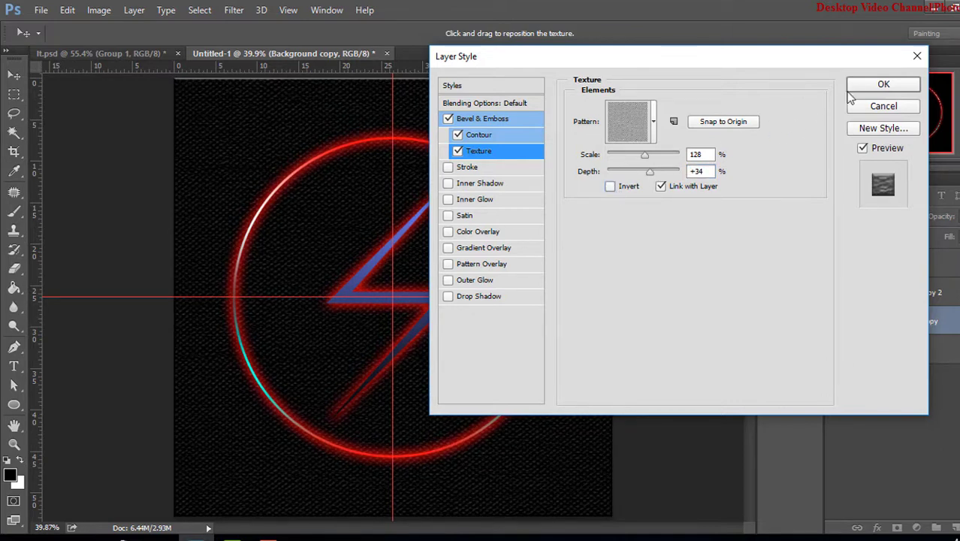
click(883, 84)
click(956, 327)
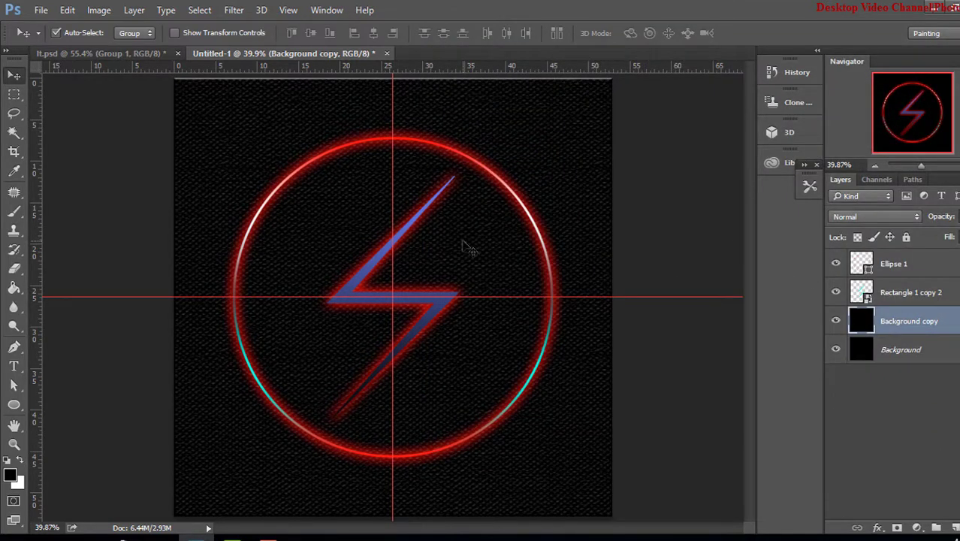
- Group Ellipse 1 and Rectangle 1 copy 2 into Group 1 with Hard Light blending
click(903, 266)
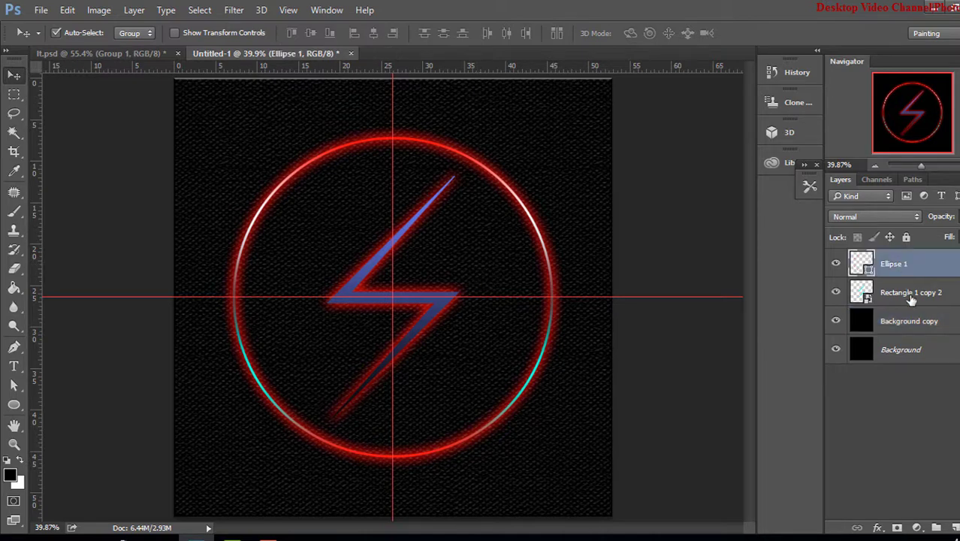
shift+click(912, 299)
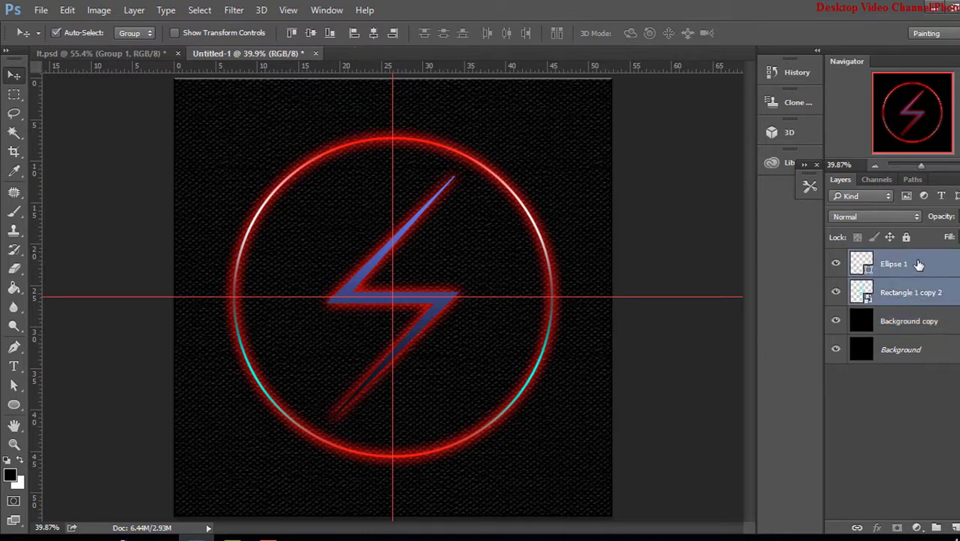
key(ctrl+g)
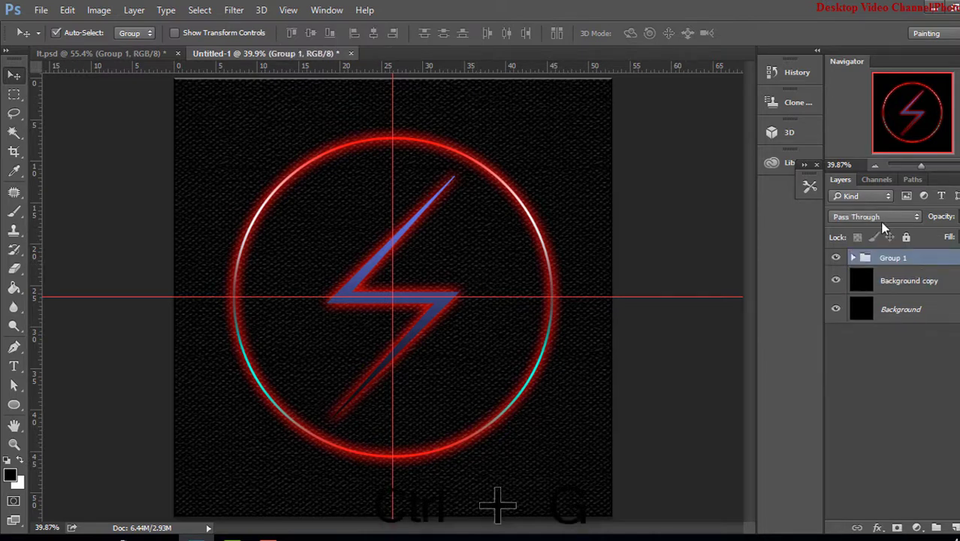
click(875, 216)
click(902, 396)
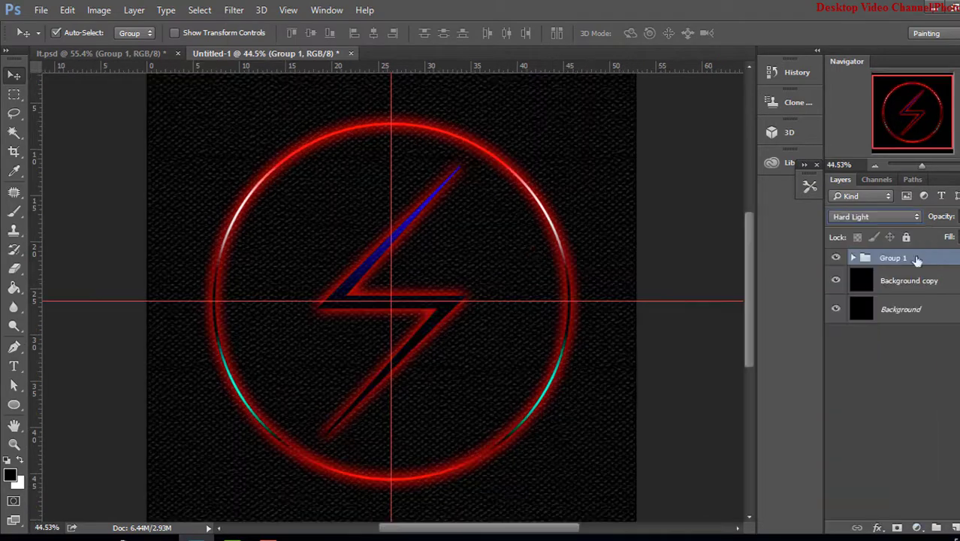
- Compare the Untitled-1 artwork against the lt.psd reference
click(97, 54)
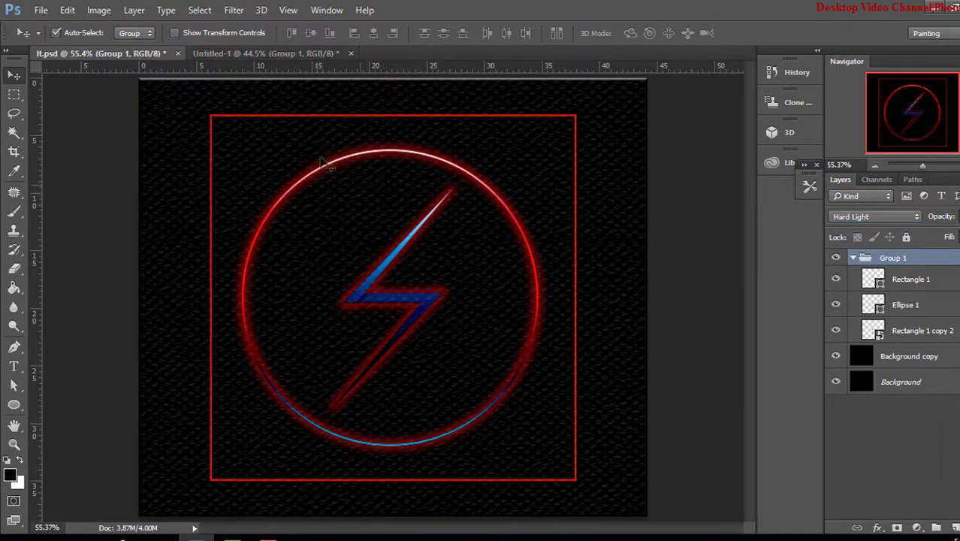
click(229, 58)
click(908, 280)
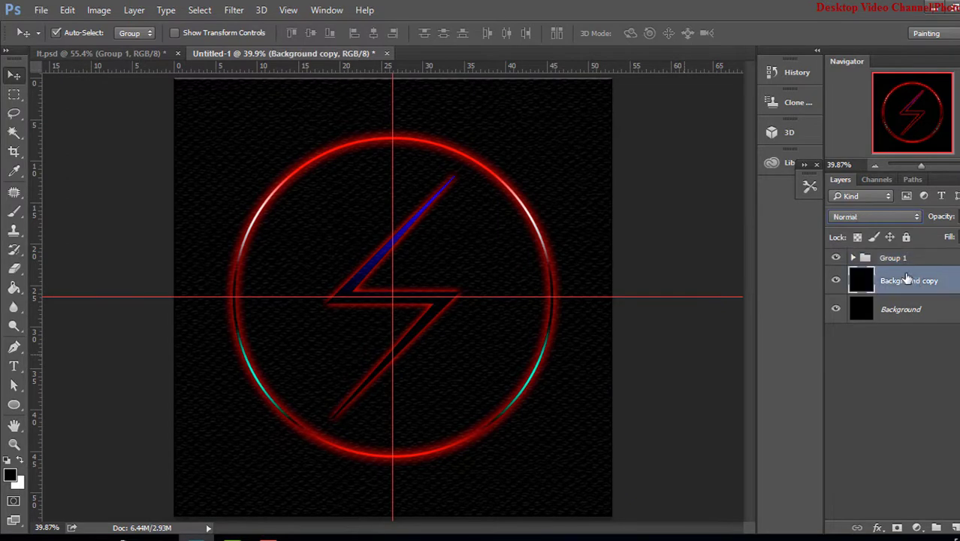
click(87, 61)
click(294, 58)
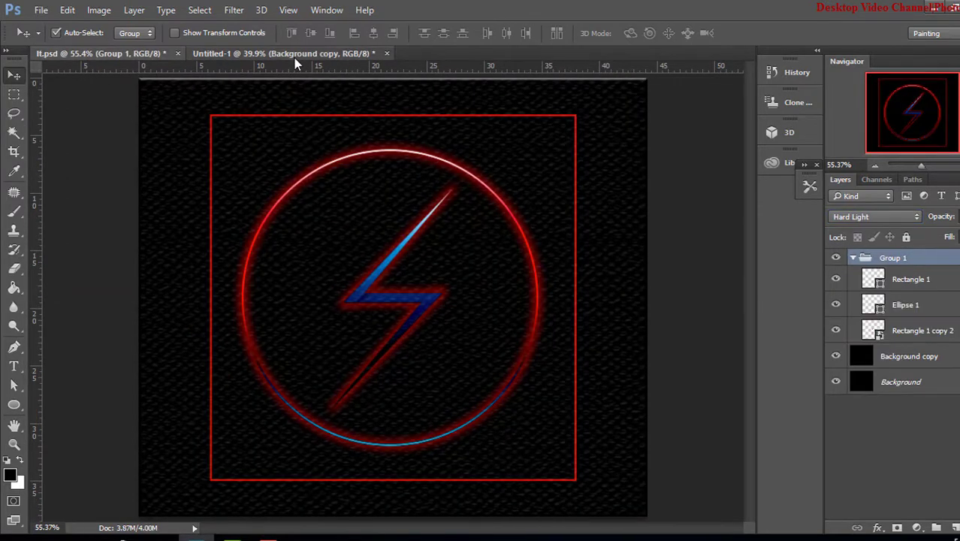
click(675, 298)
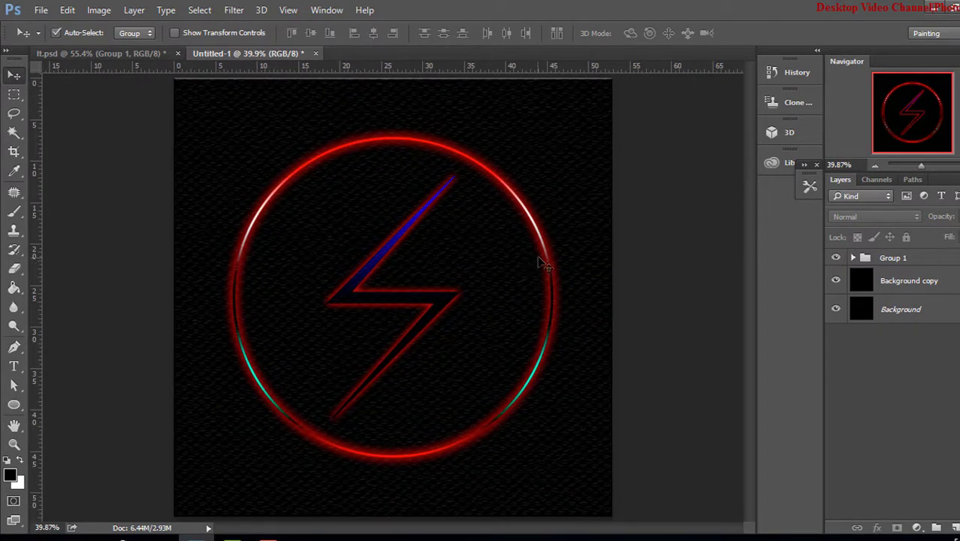
click(118, 48)
click(231, 54)
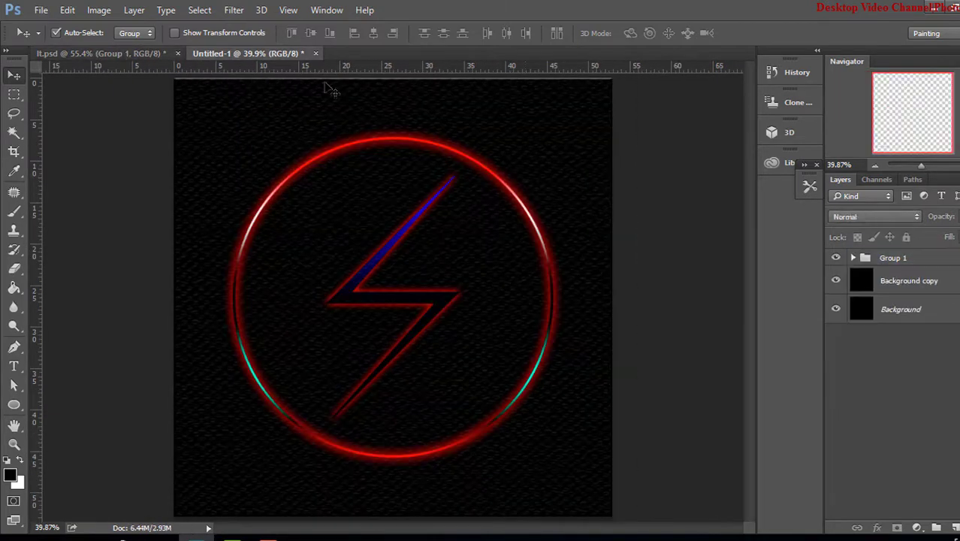
- Toggle the Ellipse 1 ring's visibility inside Group 1 to check it, then view lt.psd
click(926, 275)
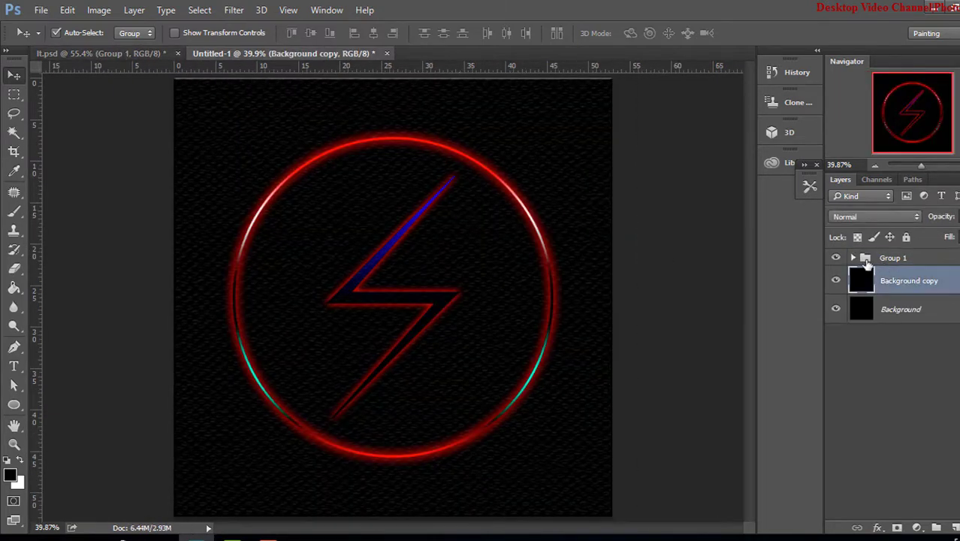
click(853, 257)
click(913, 282)
click(837, 283)
click(836, 280)
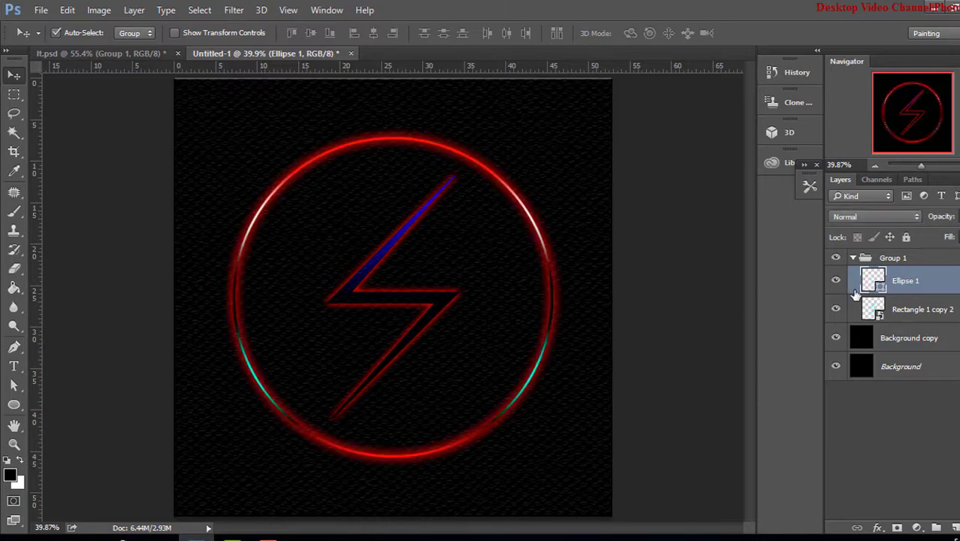
click(853, 257)
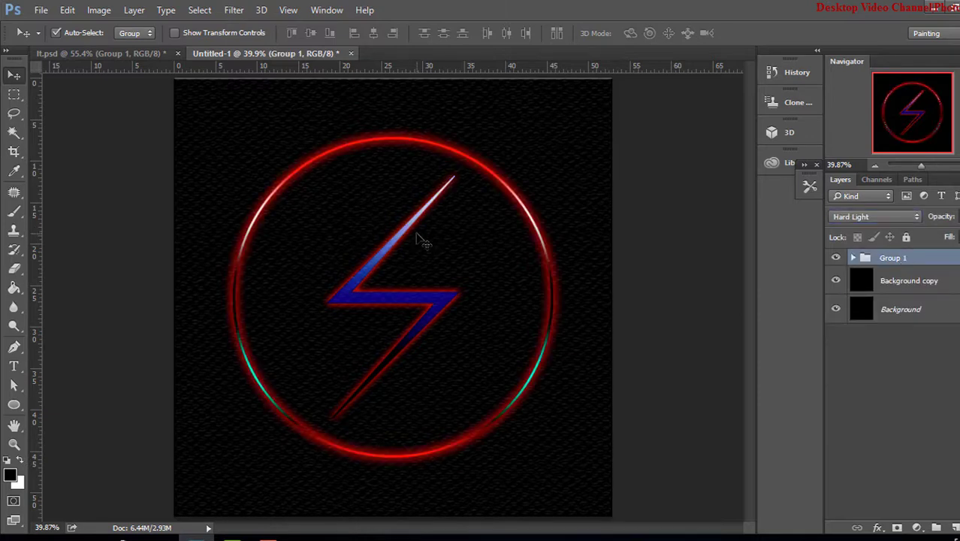
scroll(435, 235, up, 2)
scroll(439, 230, down, 1)
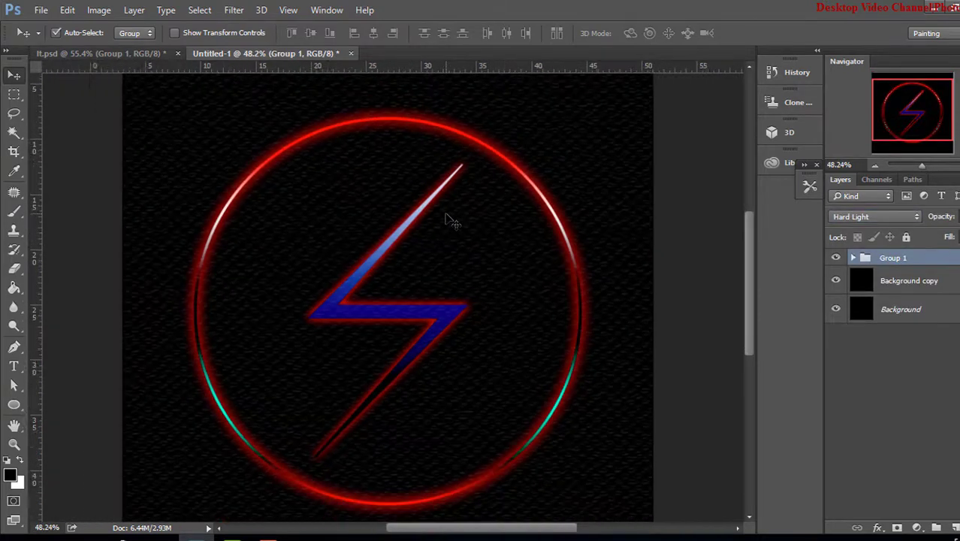
click(125, 56)
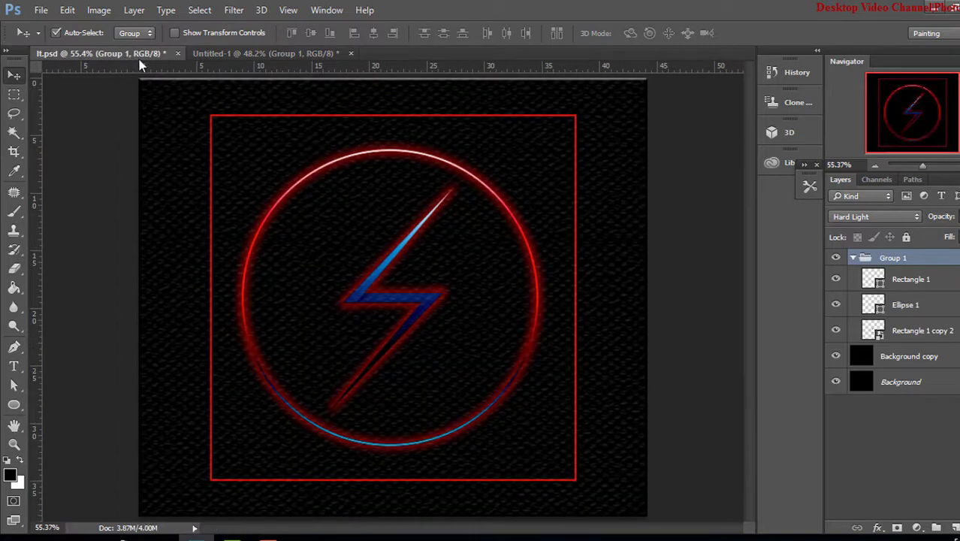
- Add a new layer and draw a rectangle around the ring
click(222, 54)
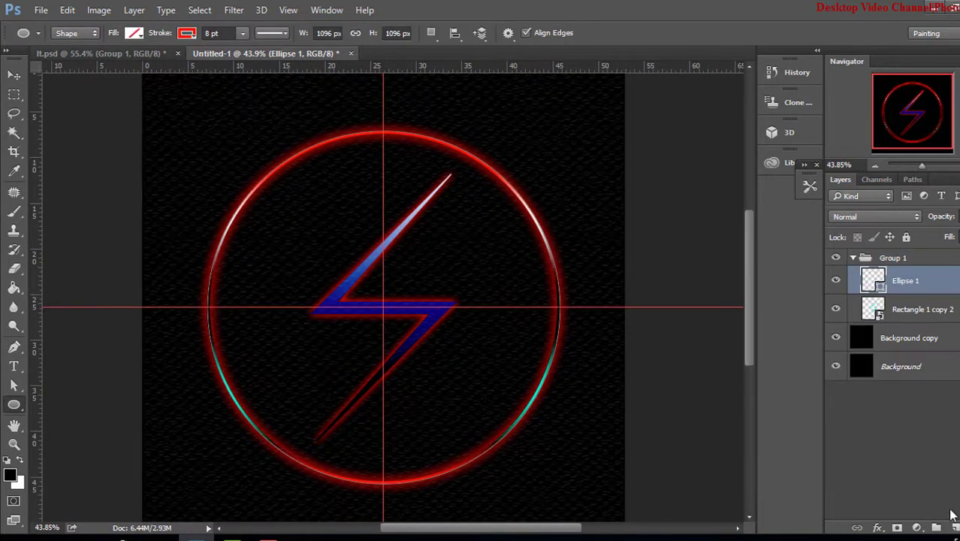
click(953, 529)
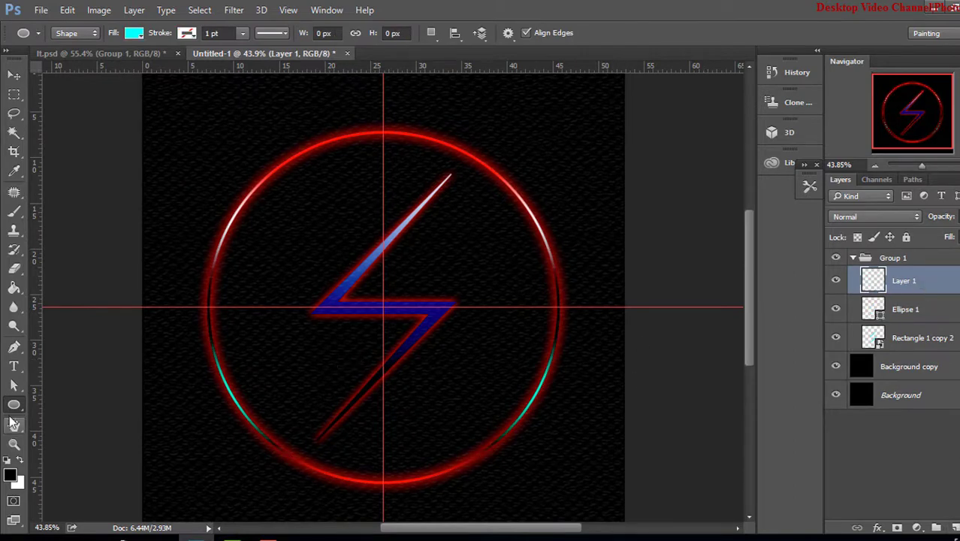
right_click(14, 406)
click(39, 401)
drag(180, 108, 638, 497)
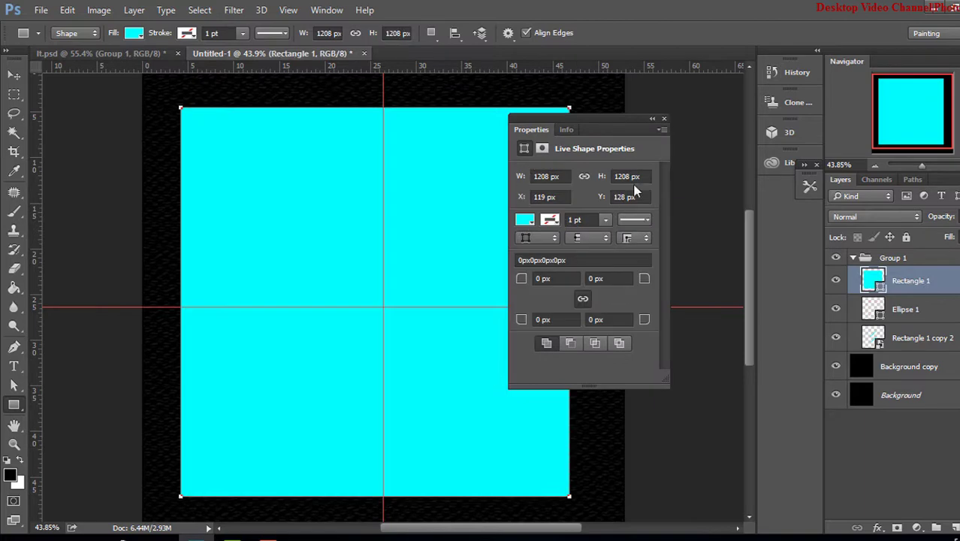
- Give the rectangle no fill and a thicker red stroke
click(524, 219)
click(535, 248)
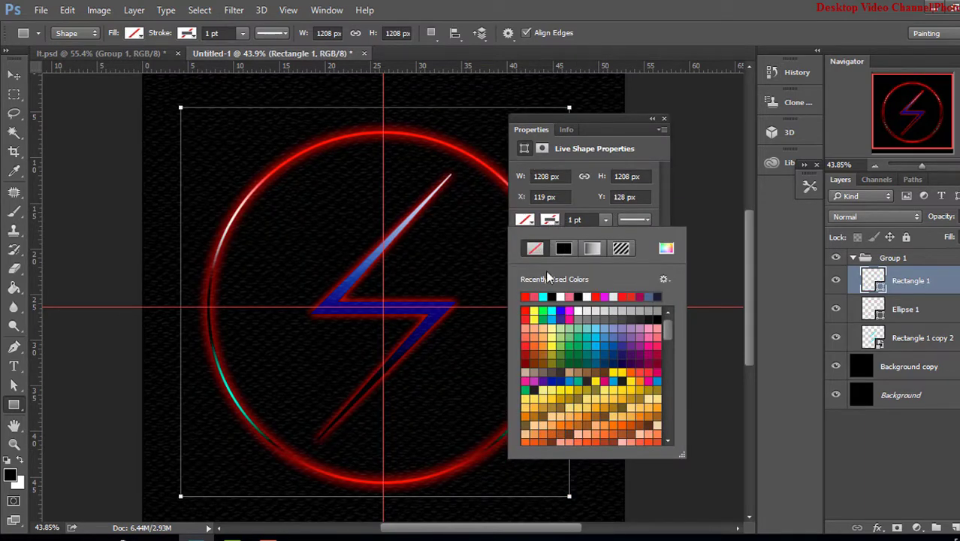
click(527, 296)
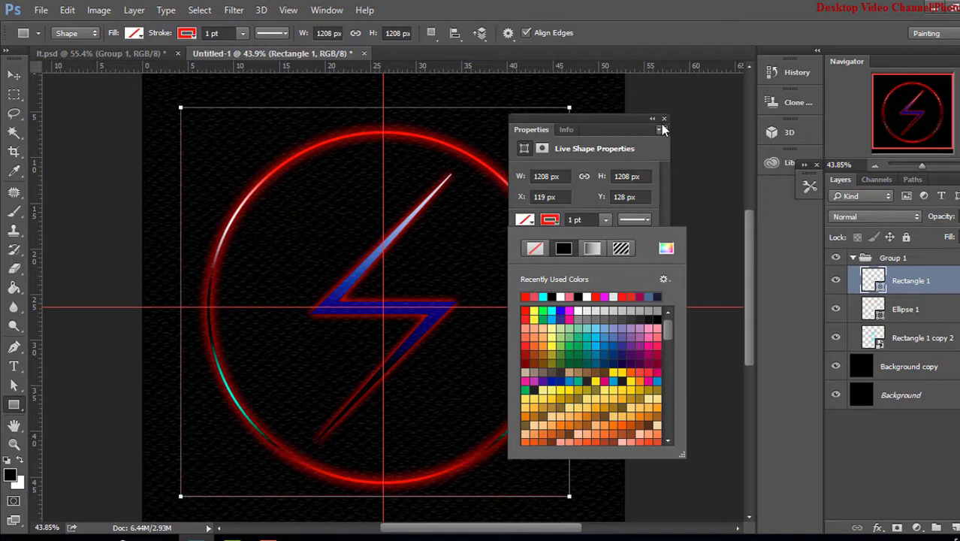
click(618, 148)
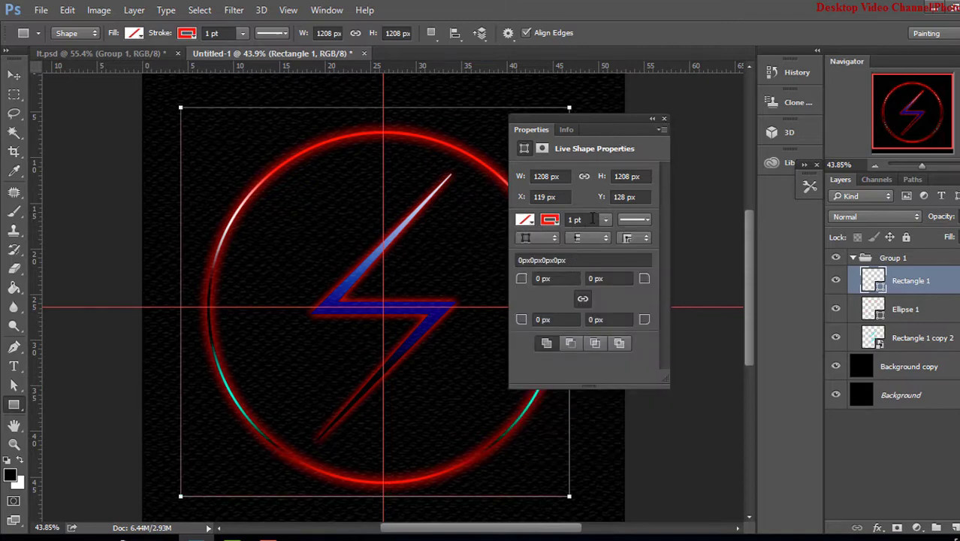
click(607, 218)
drag(604, 235, 607, 238)
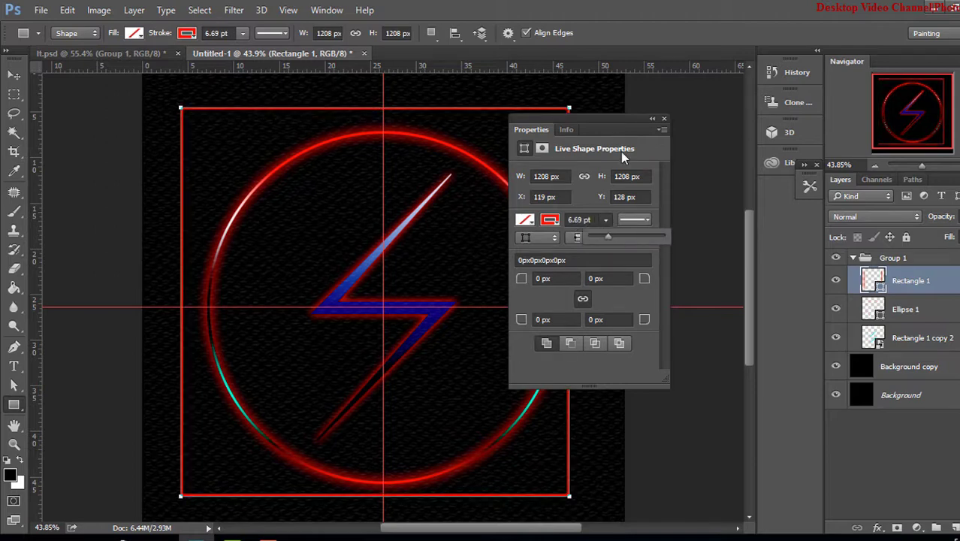
click(663, 118)
- Scale the red rectangle up with Free Transform into a square frame around the ring
click(14, 76)
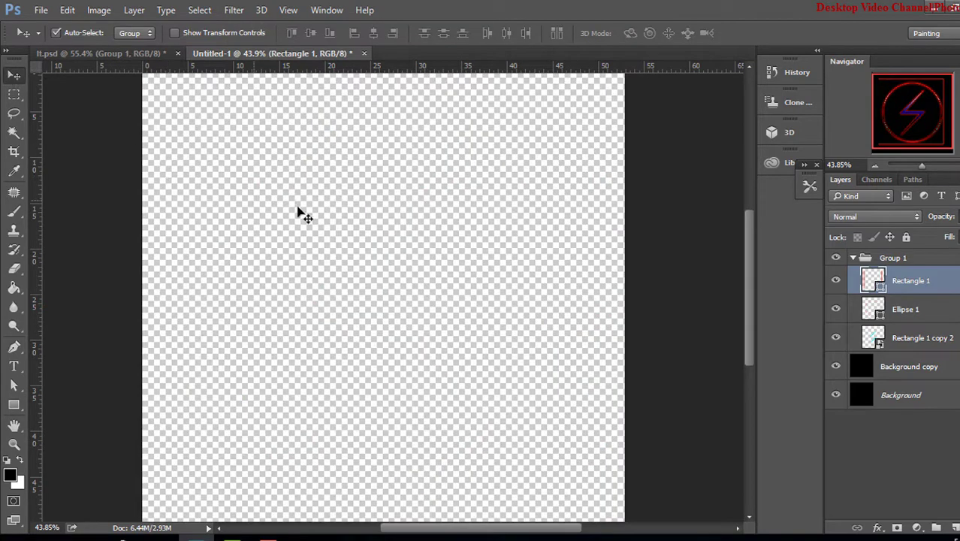
key(ctrl+0)
key(ctrl+t)
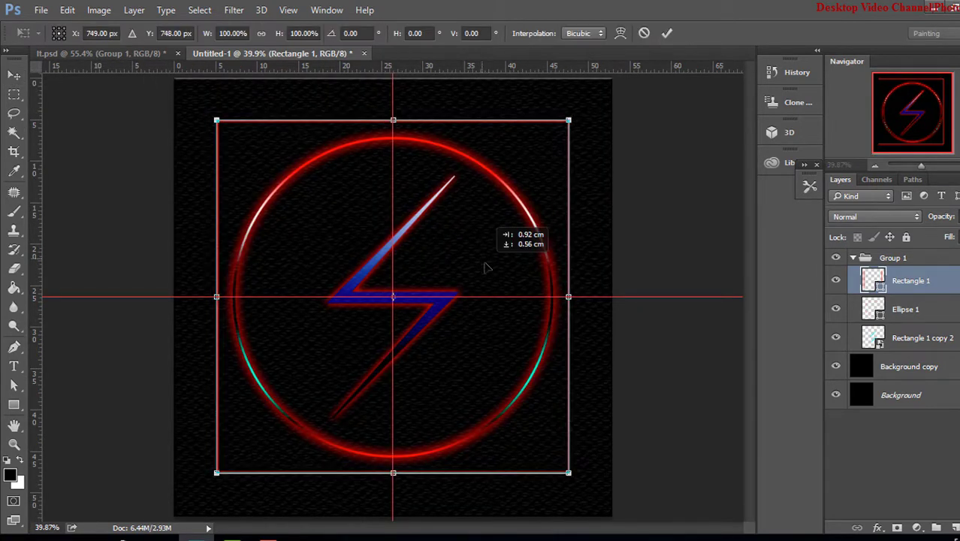
drag(568, 474, 579, 484)
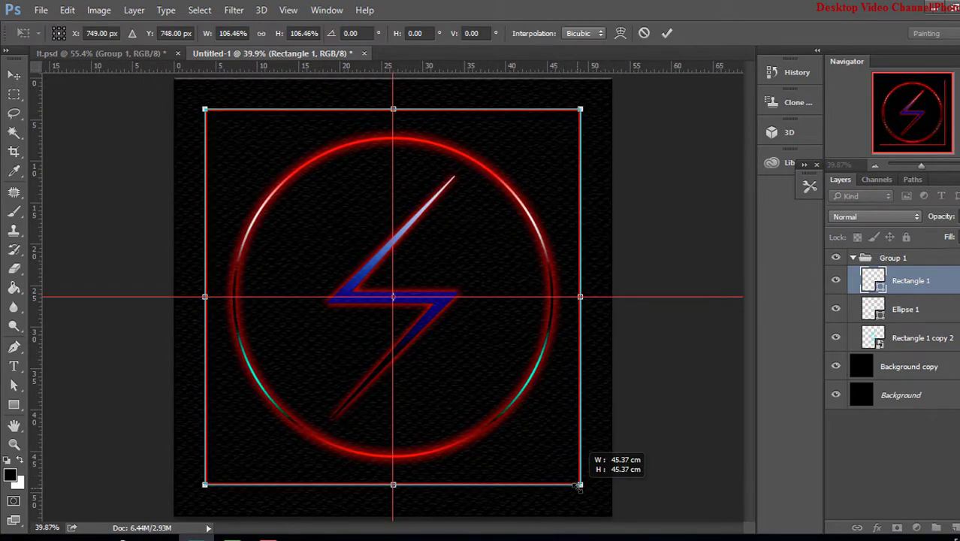
key(Return)
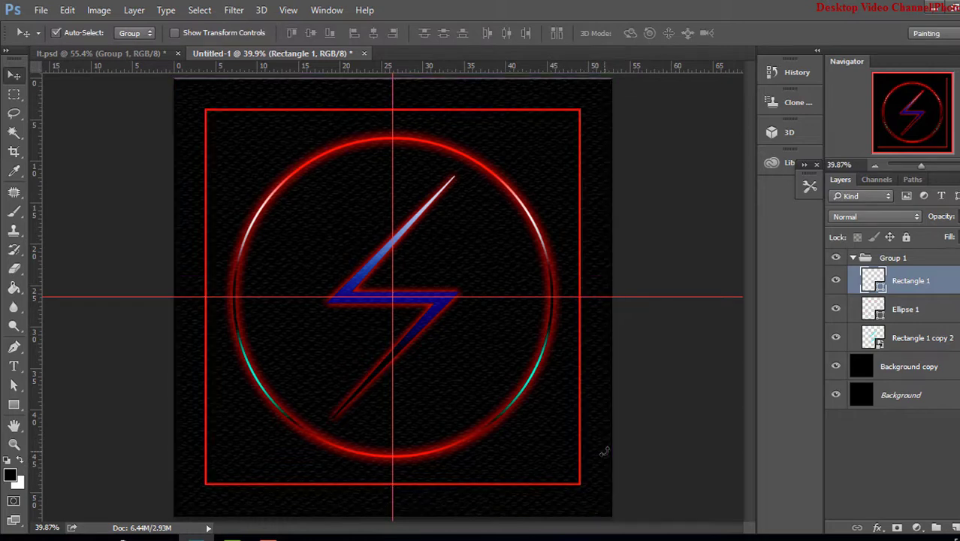
key(ctrl+t)
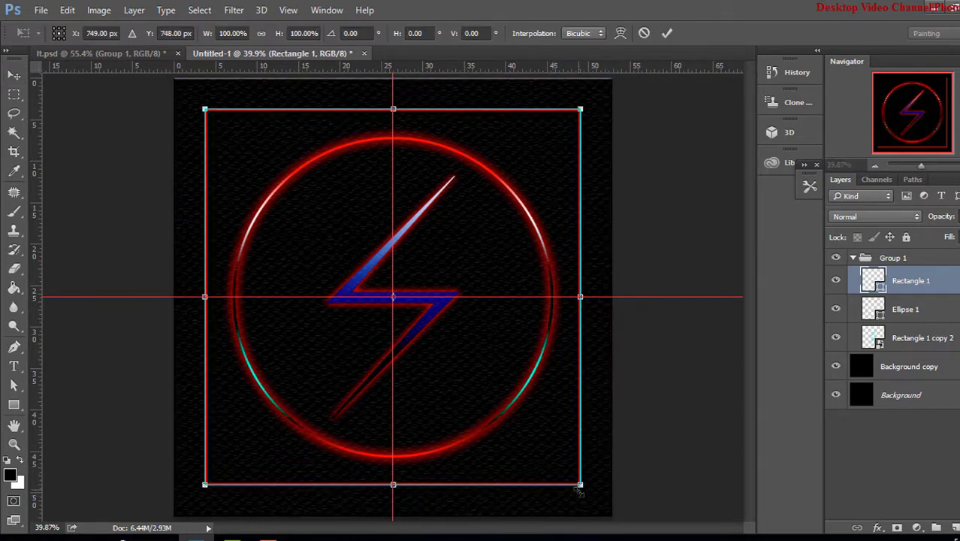
drag(580, 485, 583, 489)
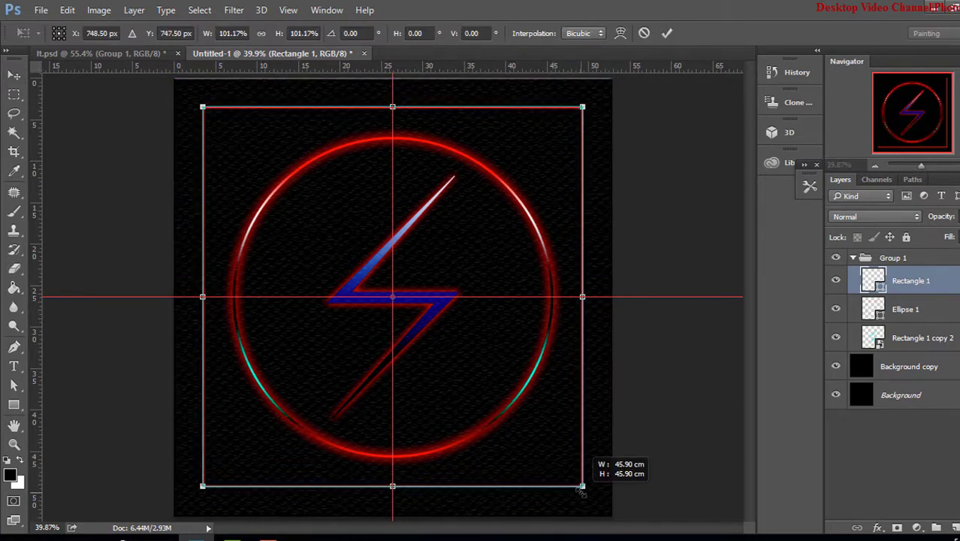
key(Return)
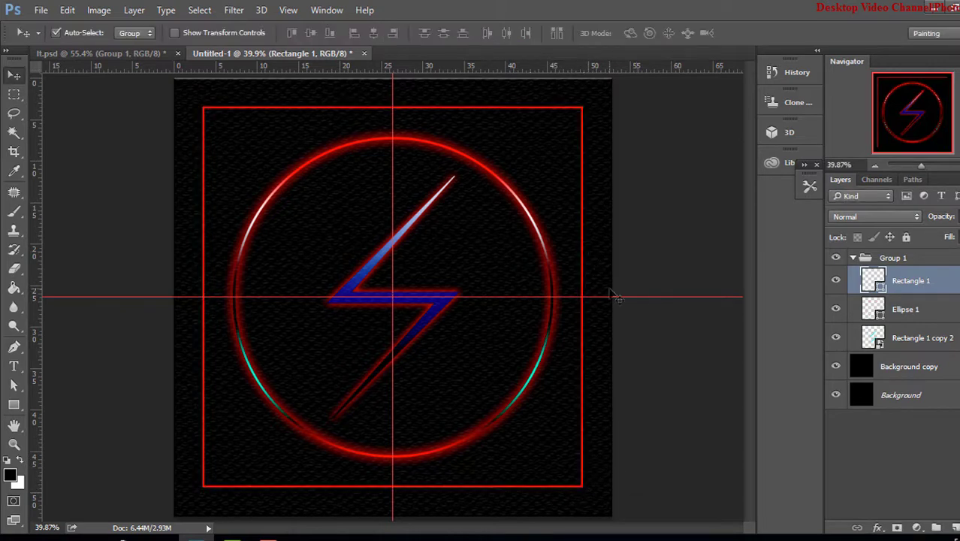
key(ctrl)
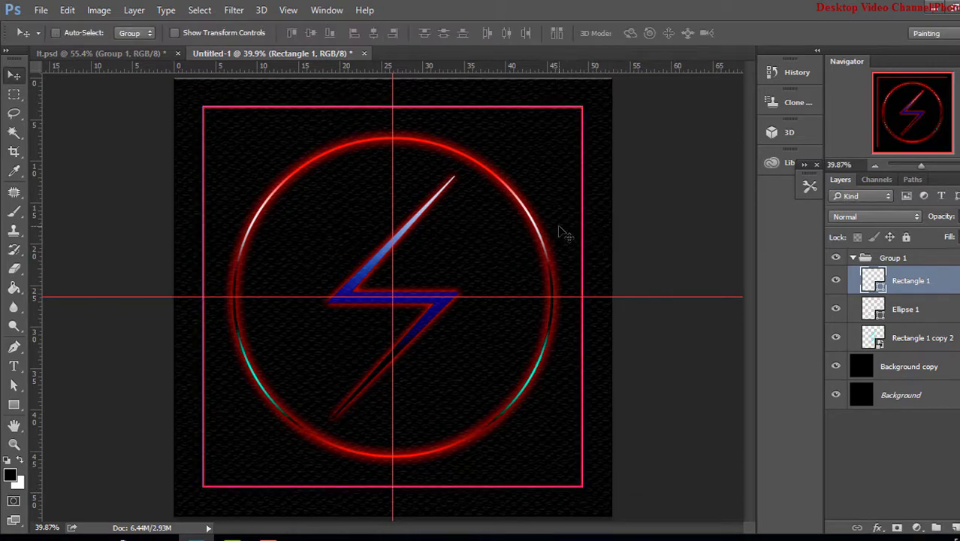
click(853, 258)
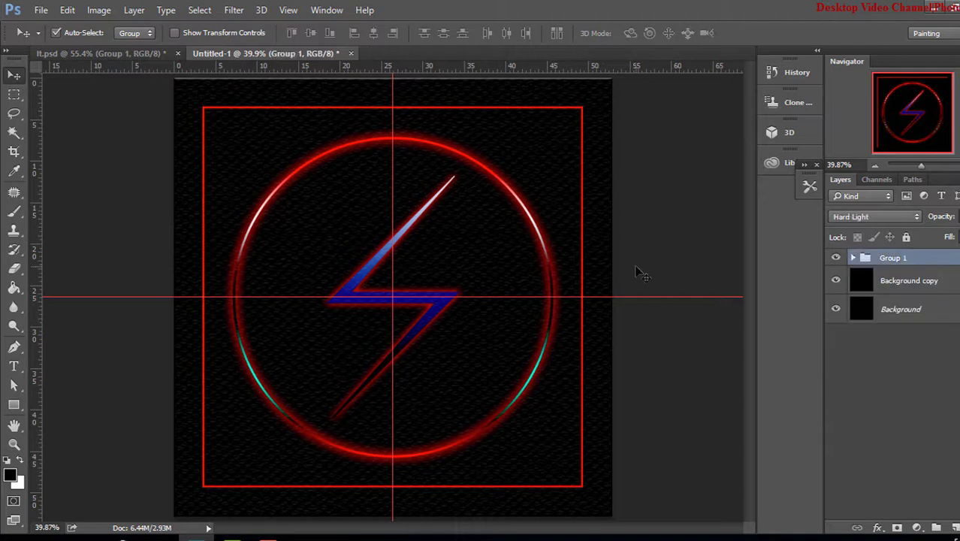
- Duplicate Background copy, move it above Group 1, and set it to Overlay with adjusted opacity
click(932, 281)
key(ctrl+j)
mouse_move(917, 277)
mouse_down()
mouse_move(913, 240)
mouse_move(915, 280)
mouse_move(907, 252)
mouse_up()
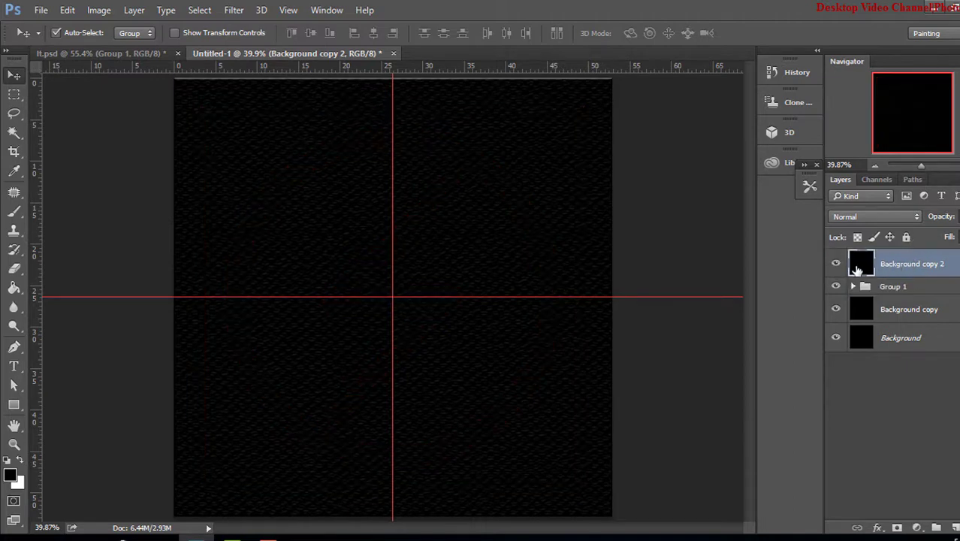
click(882, 217)
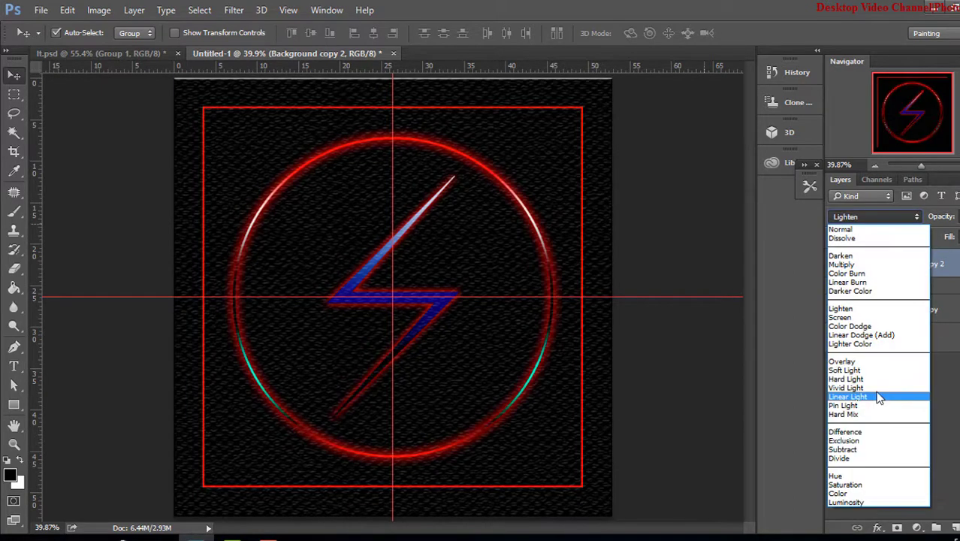
click(853, 361)
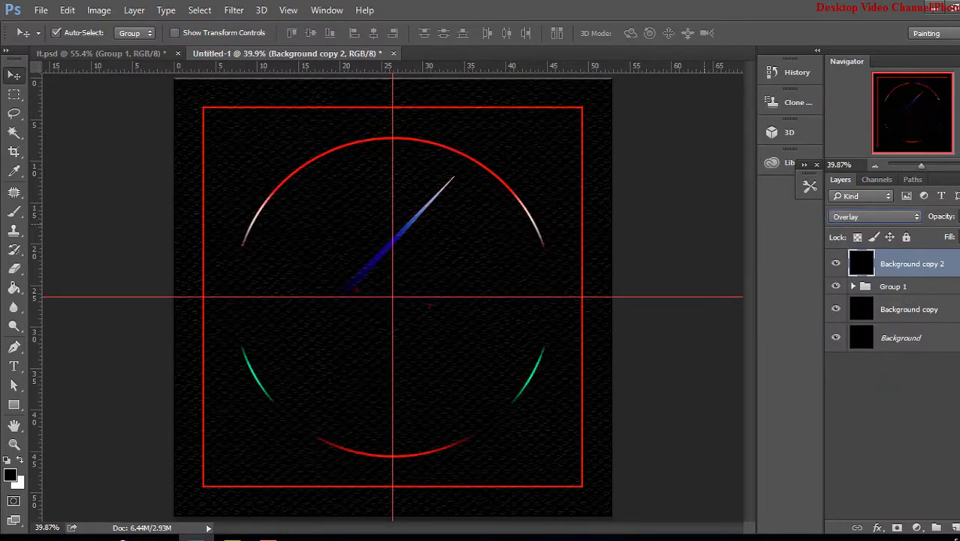
mouse_move(958, 217)
mouse_down()
mouse_move(957, 237)
mouse_move(948, 236)
mouse_up()
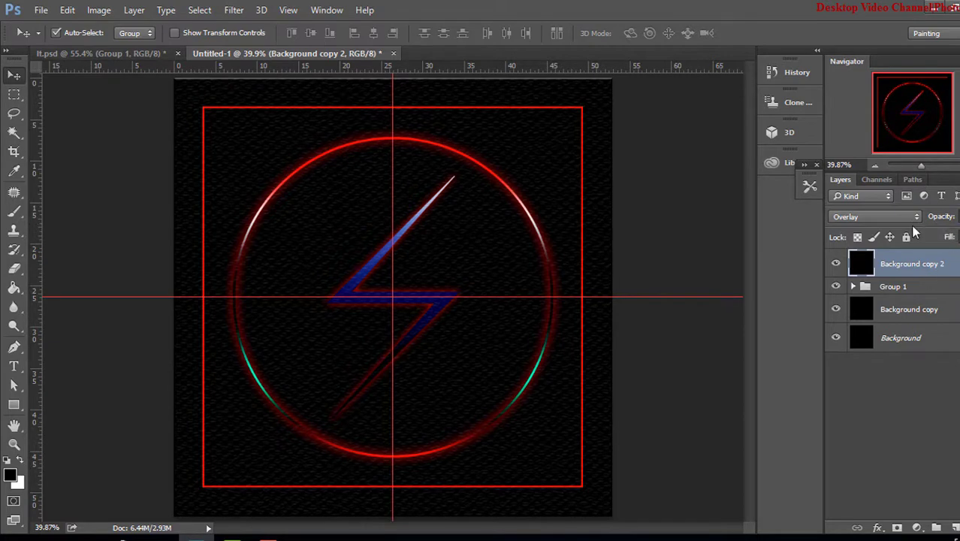
click(922, 309)
click(922, 264)
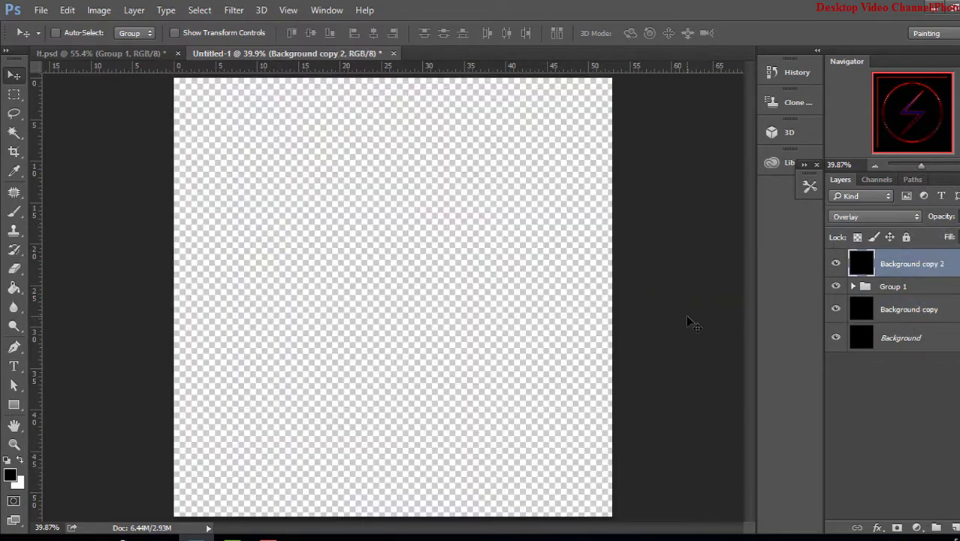
- After checking lt.psd, set the Rectangle 1 frame's stroke width to 5 pt
click(102, 53)
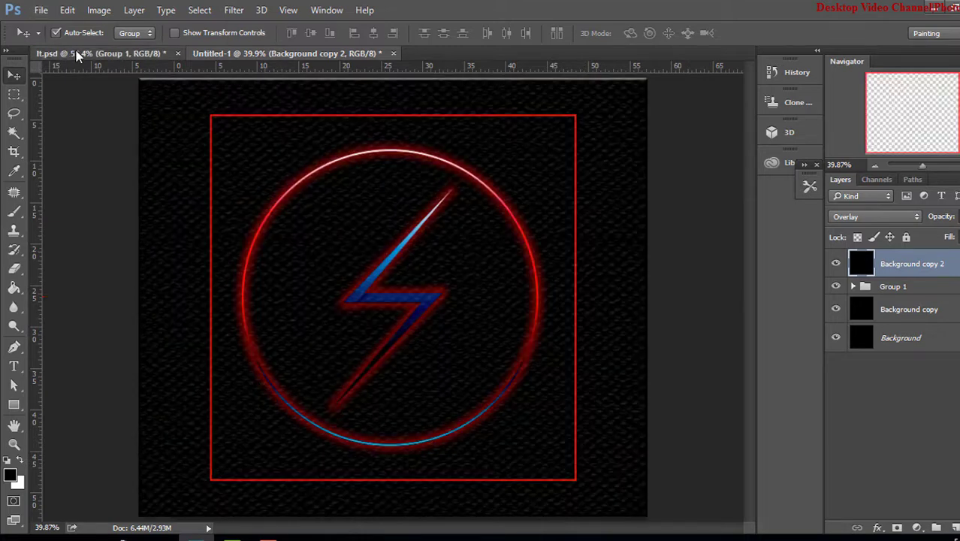
click(250, 53)
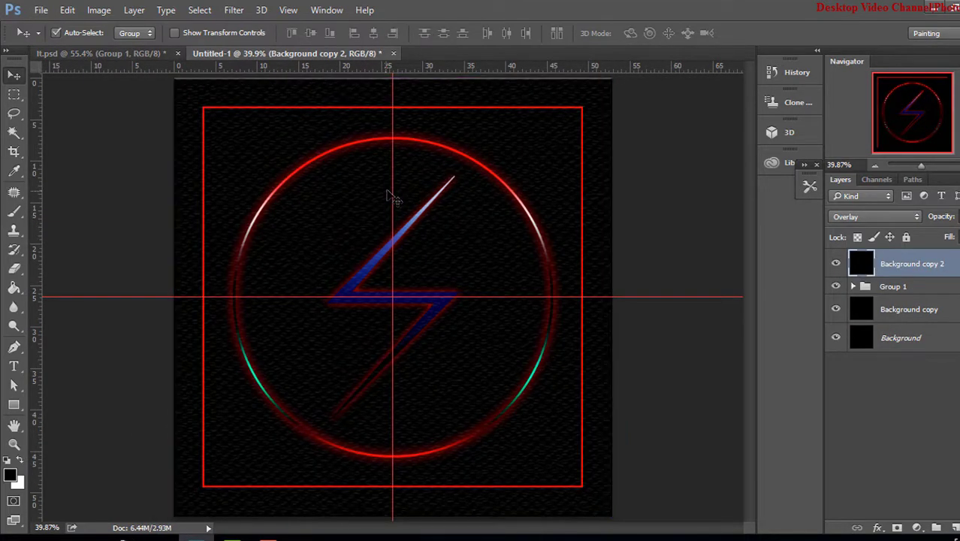
click(853, 286)
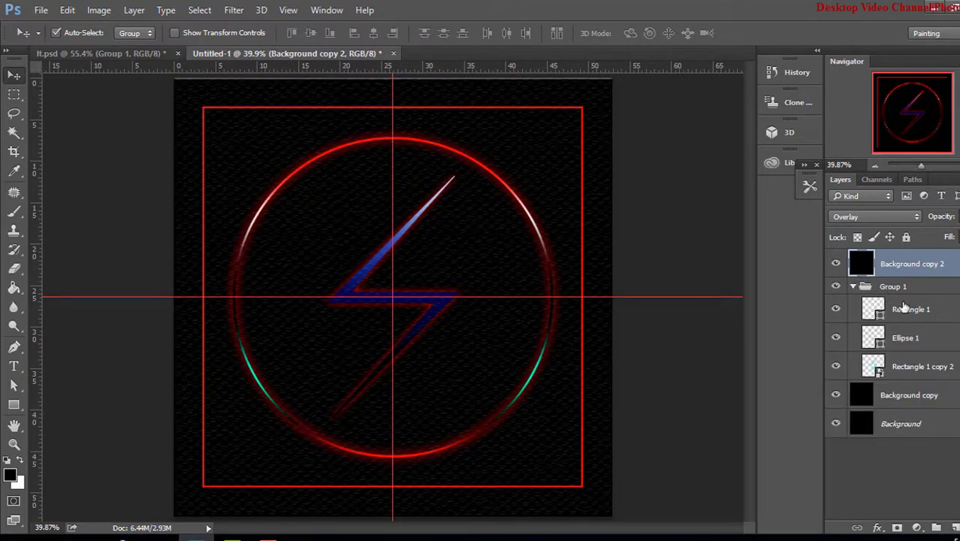
click(886, 305)
key(u)
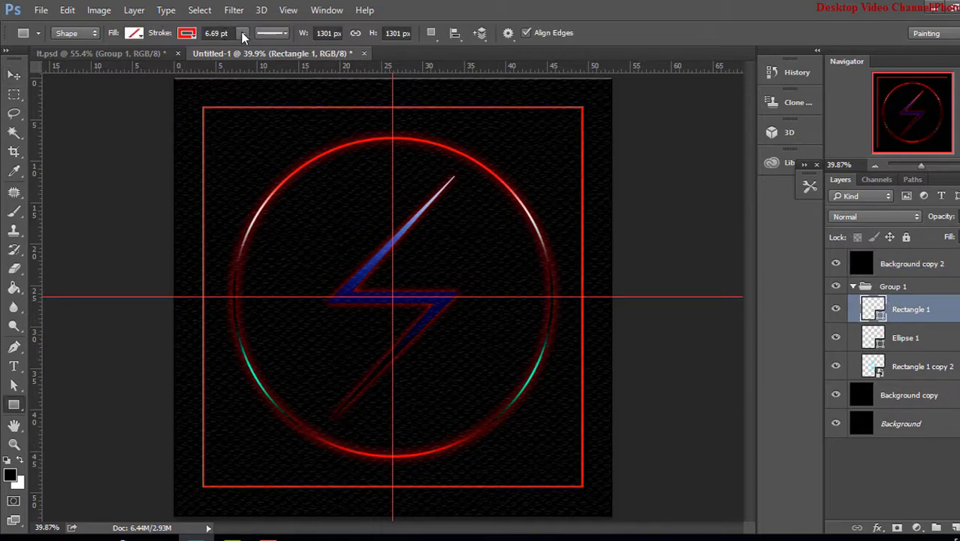
double_click(216, 33)
text(5)
key(Return)
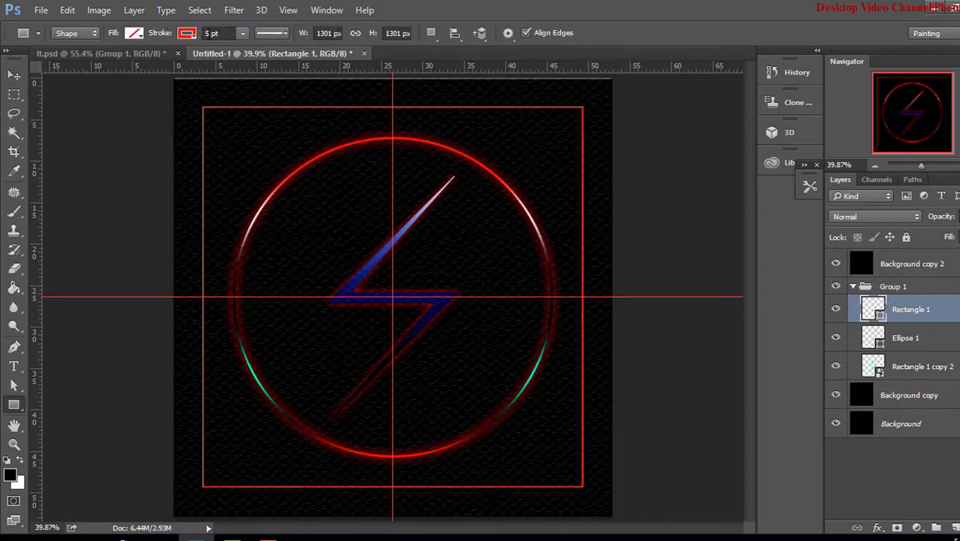
click(13, 75)
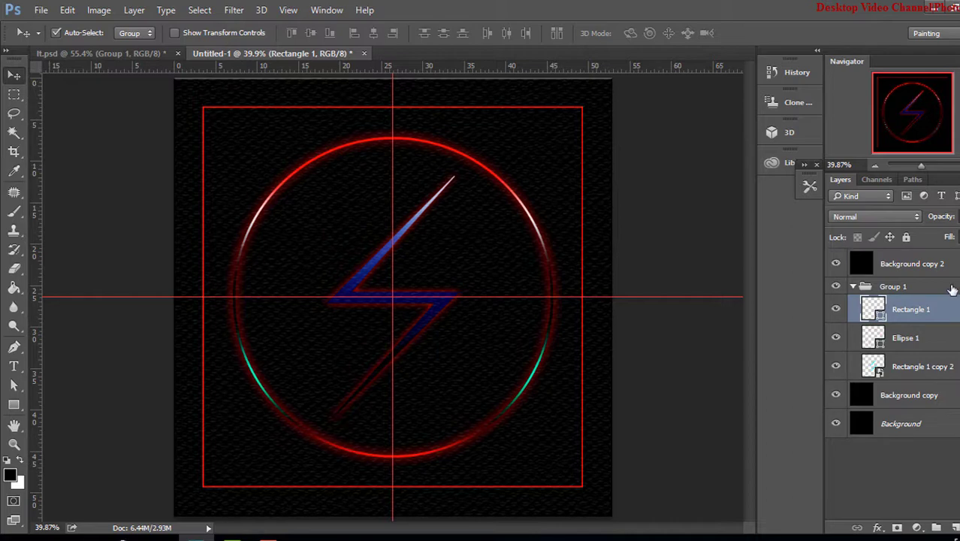
click(248, 165)
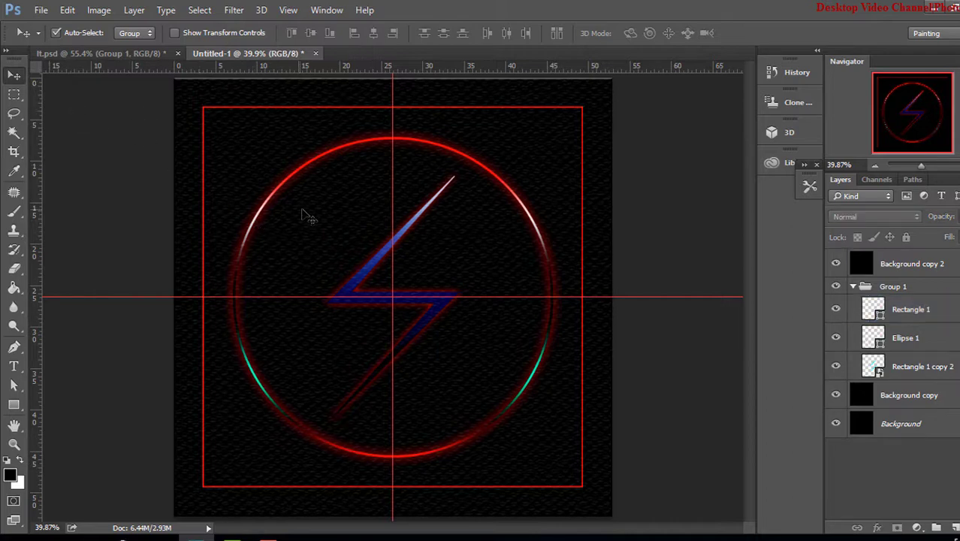